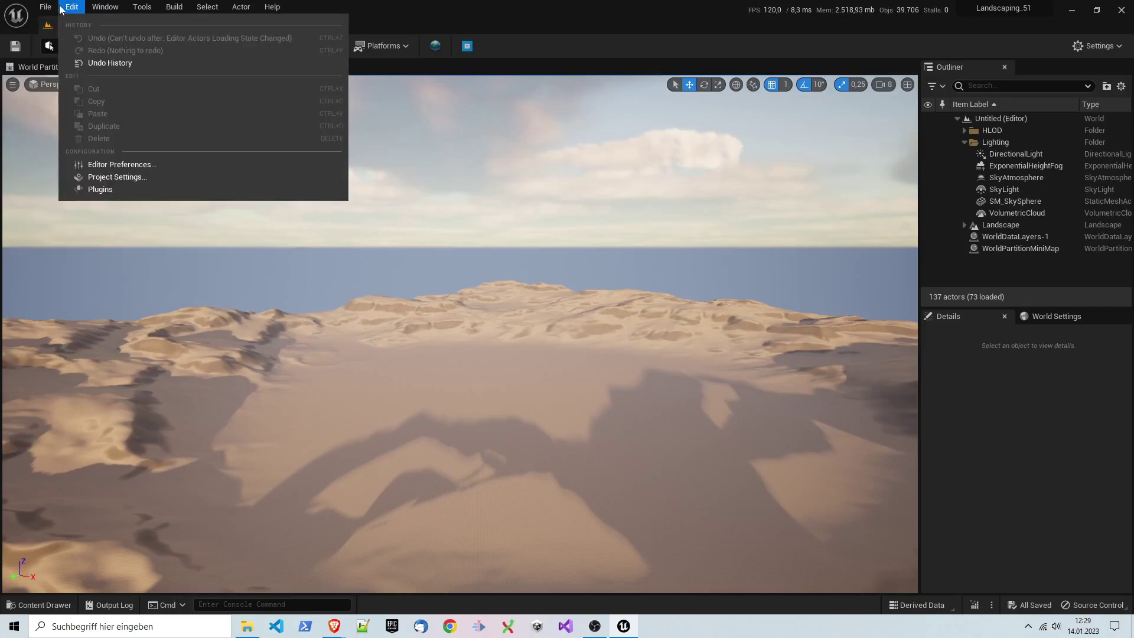
- Review the installed Landscaping plugins, then close the Plugins window
{"action": "left_click", "coordinate": [112, 189]}
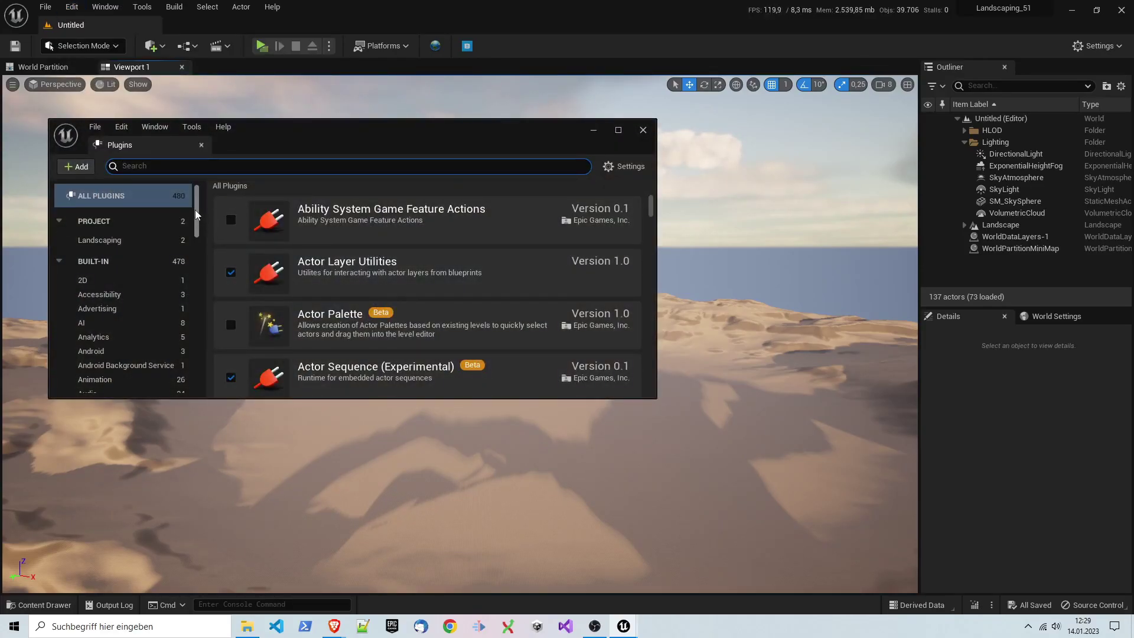
{"action": "left_click", "coordinate": [100, 240]}
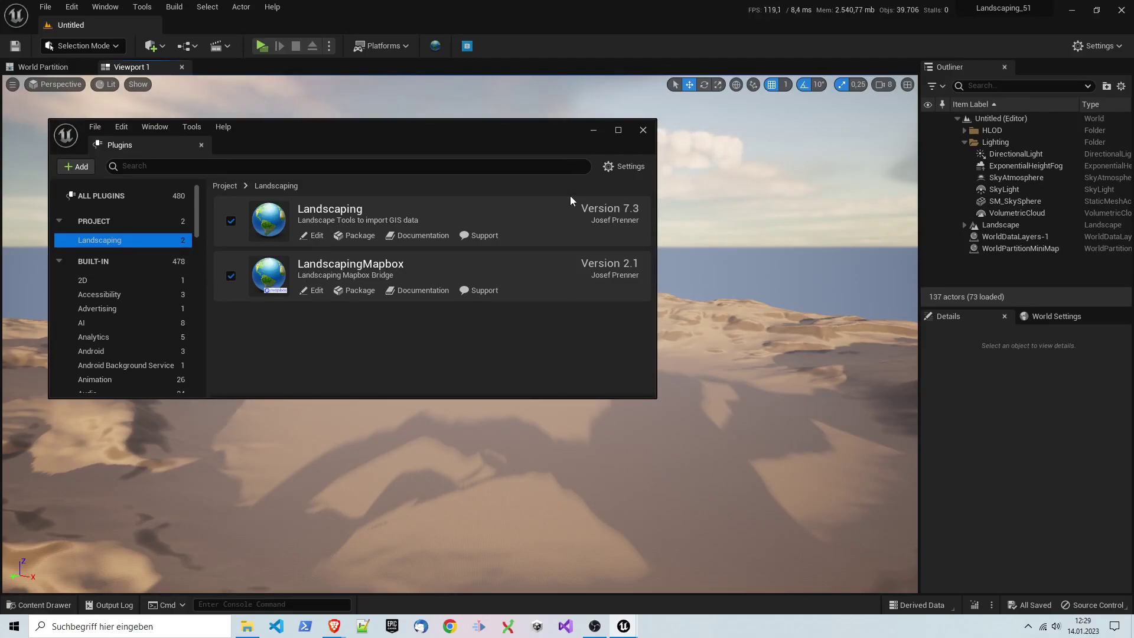
{"action": "left_click", "coordinate": [643, 130]}
- Open Project Settings on Plugins > Landscaping, showing World Partition Max Landscape Size 16384
{"action": "left_click", "coordinate": [46, 7]}
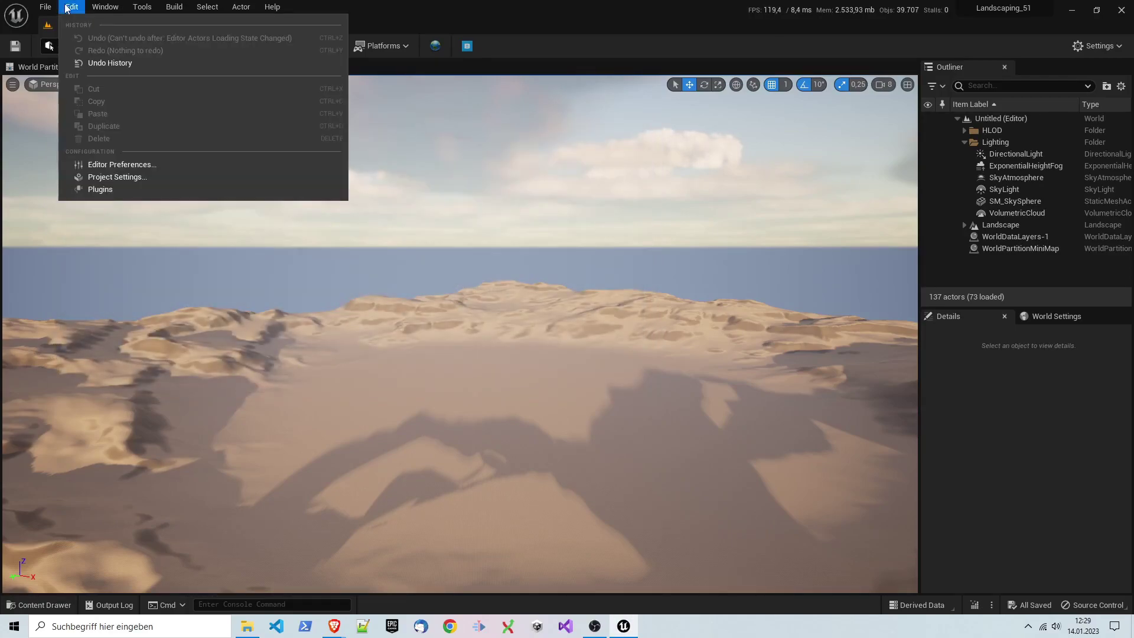
{"action": "mouse_move", "coordinate": [72, 7]}
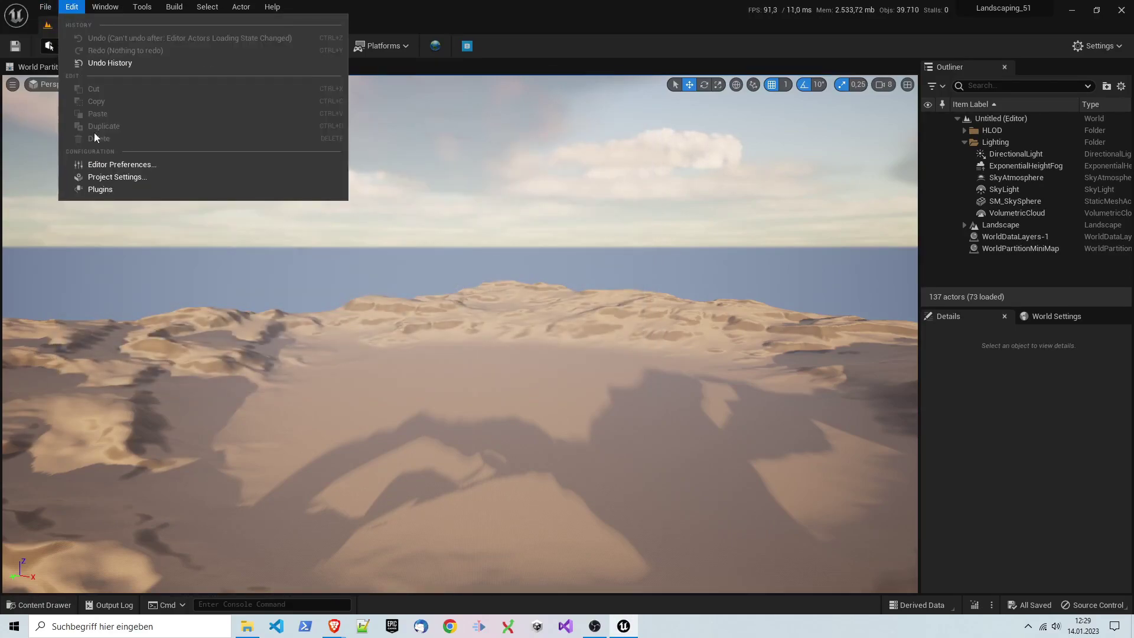
{"action": "left_click", "coordinate": [116, 177]}
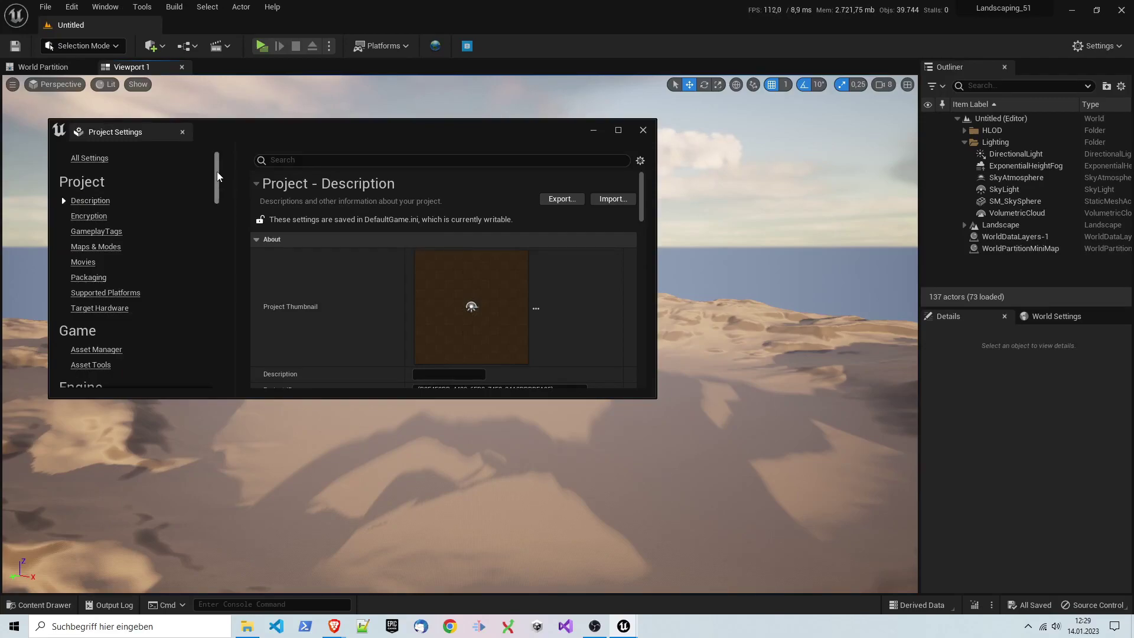
{"action": "left_click_drag", "start_coordinate": [217, 171], "coordinate": [235, 370]}
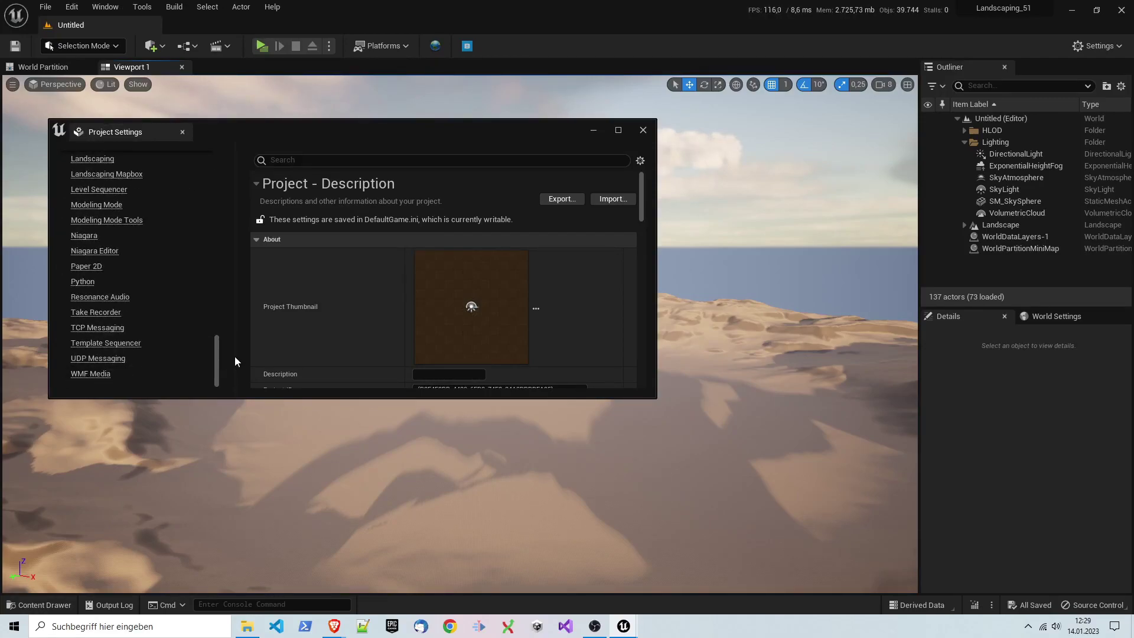
{"action": "scroll", "coordinate": [106, 212], "scroll_direction": "up", "scroll_amount": 1}
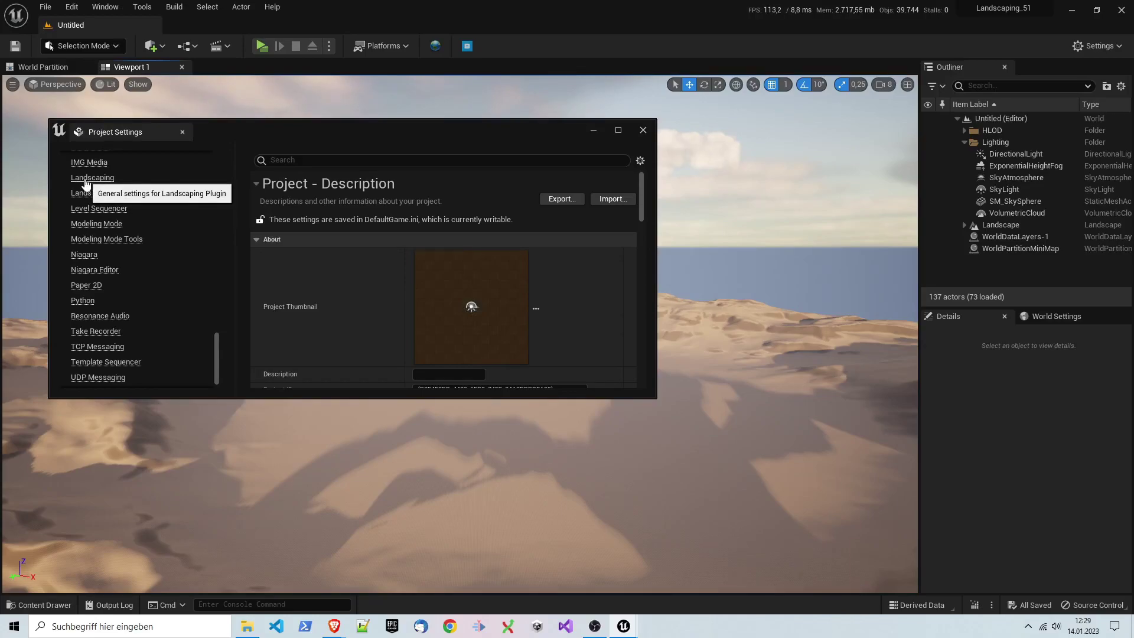
{"action": "left_click", "coordinate": [86, 181]}
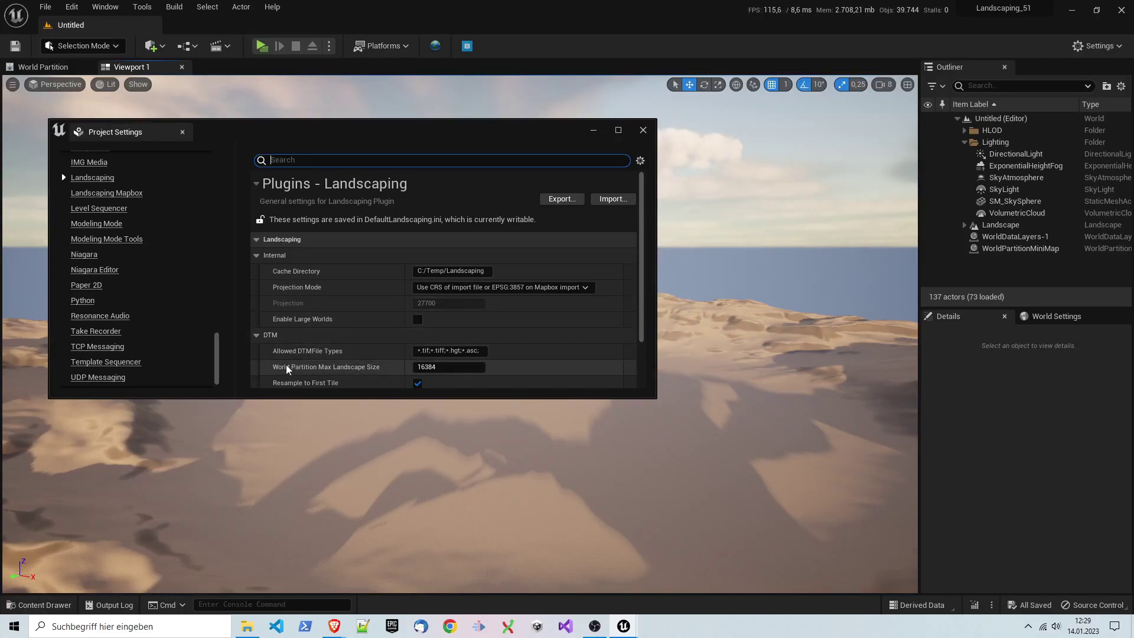
{"action": "mouse_move", "coordinate": [331, 367]}
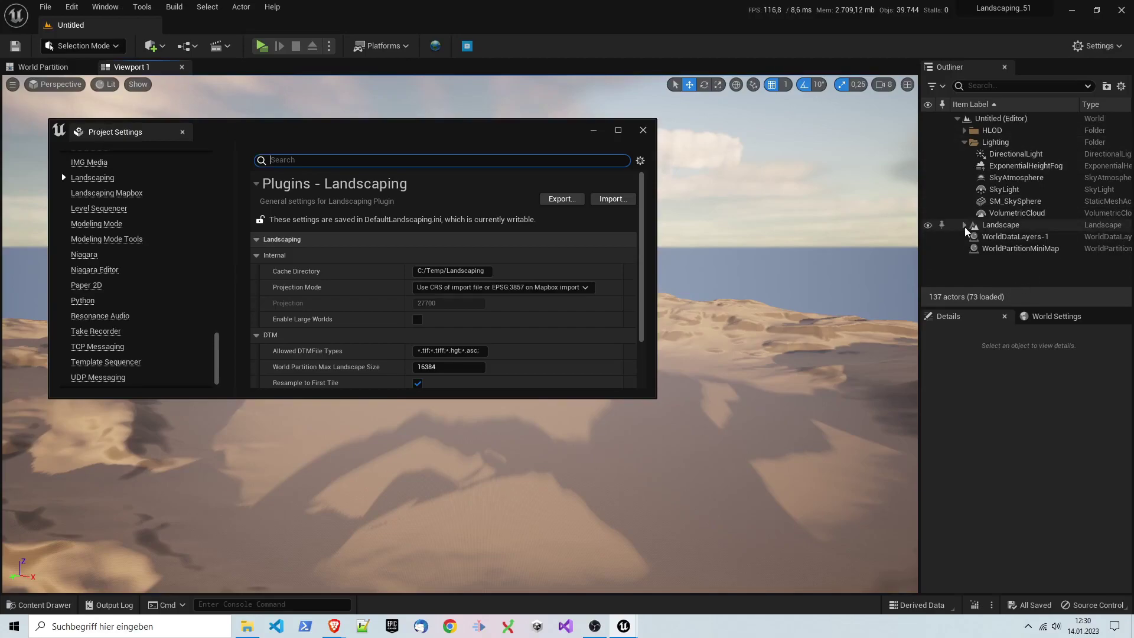
- Select the Landscape actor, check its streaming proxies, and minimise Project Settings
{"action": "left_click", "coordinate": [997, 228]}
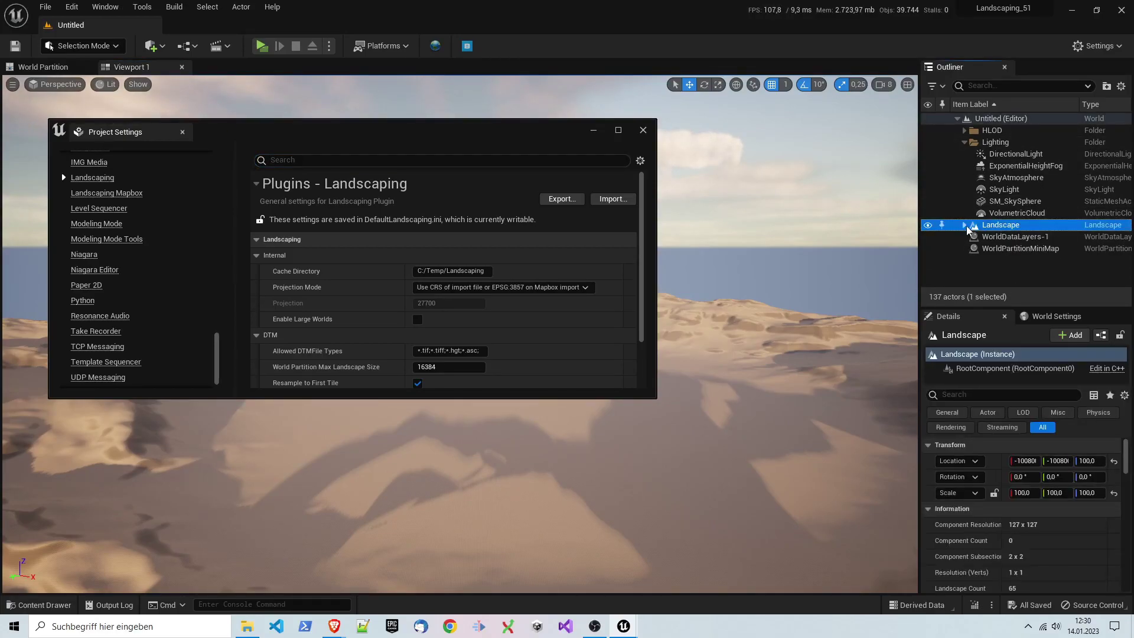
{"action": "left_click", "coordinate": [965, 225]}
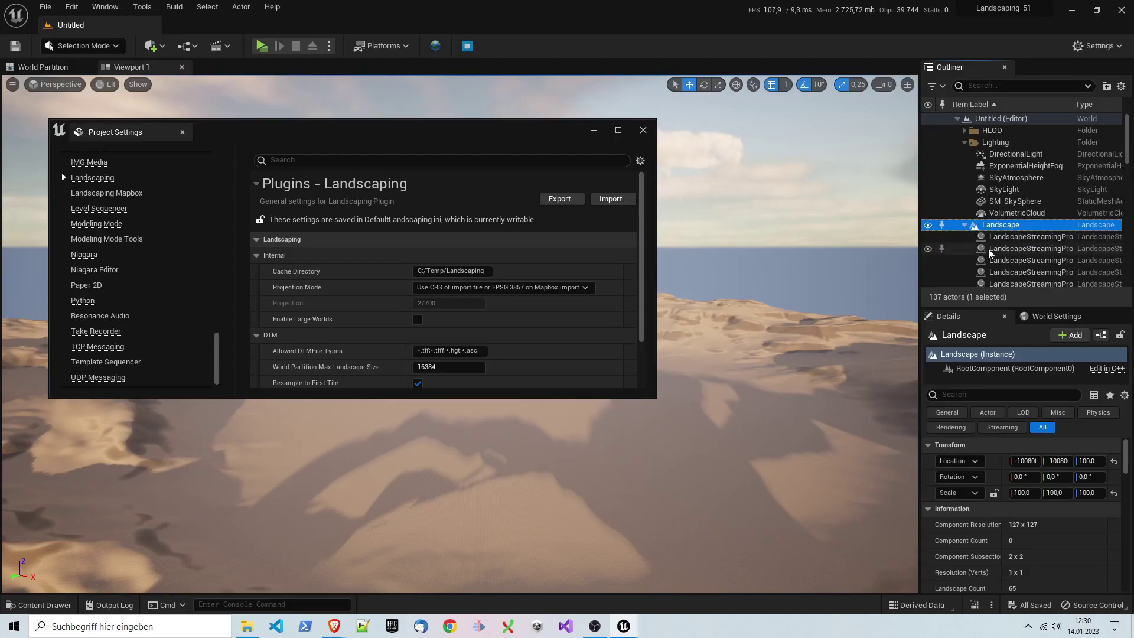
{"action": "left_click", "coordinate": [966, 226]}
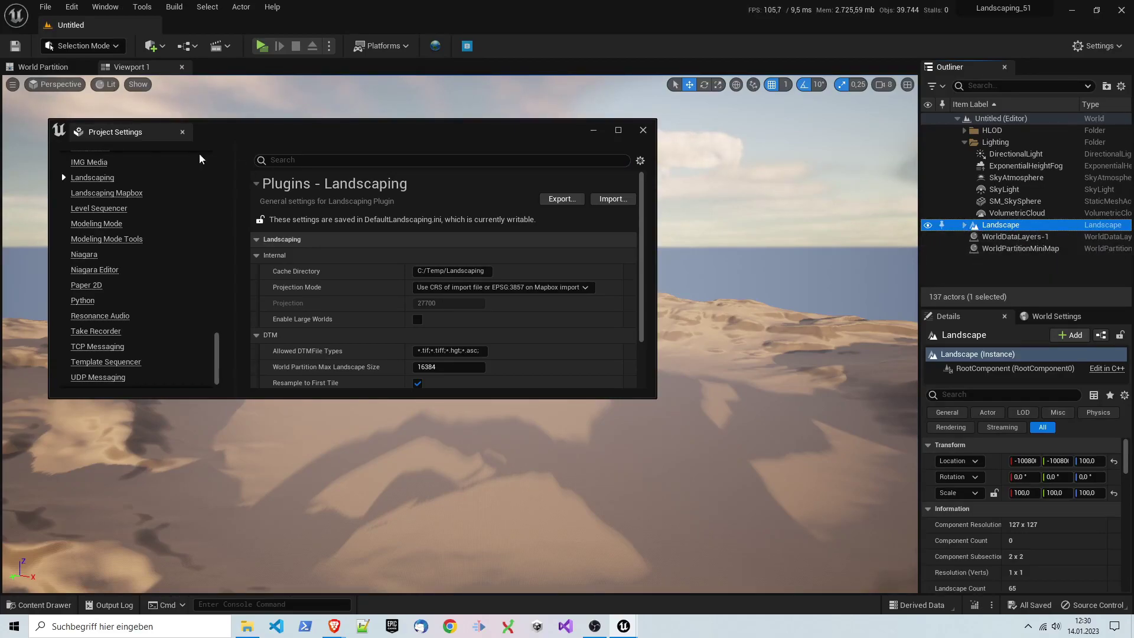
{"action": "left_click", "coordinate": [594, 131]}
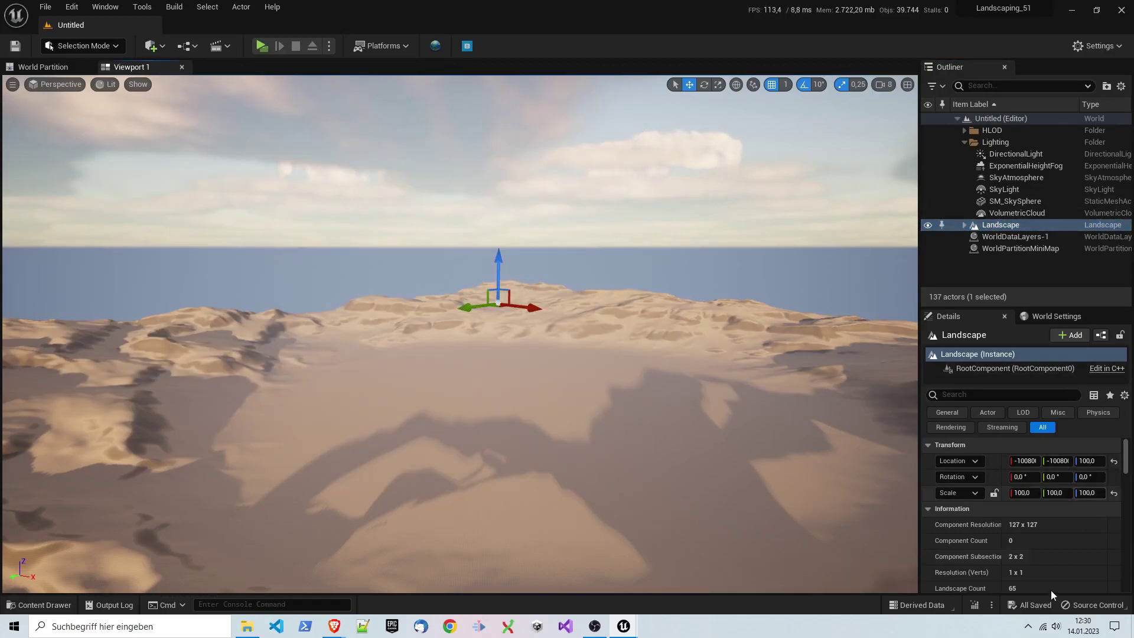
- View the landscape from Top, zoomed out, and measure its width and north-south extent
{"action": "scroll", "coordinate": [974, 536], "scroll_direction": "down", "scroll_amount": 2}
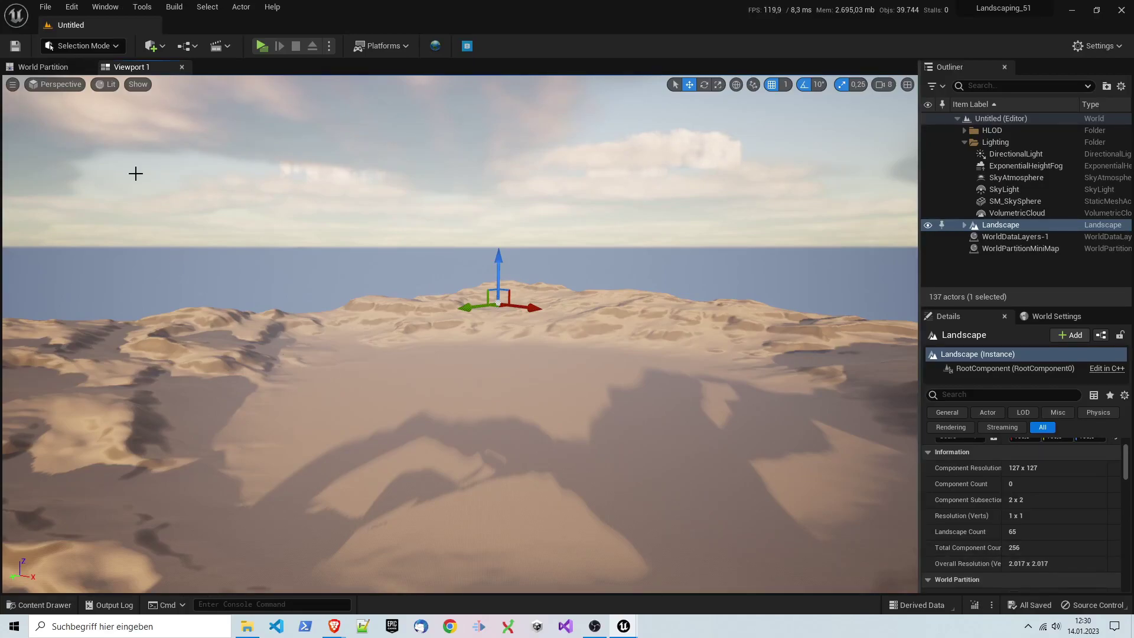
{"action": "left_click", "coordinate": [61, 84]}
{"action": "left_click", "coordinate": [65, 127]}
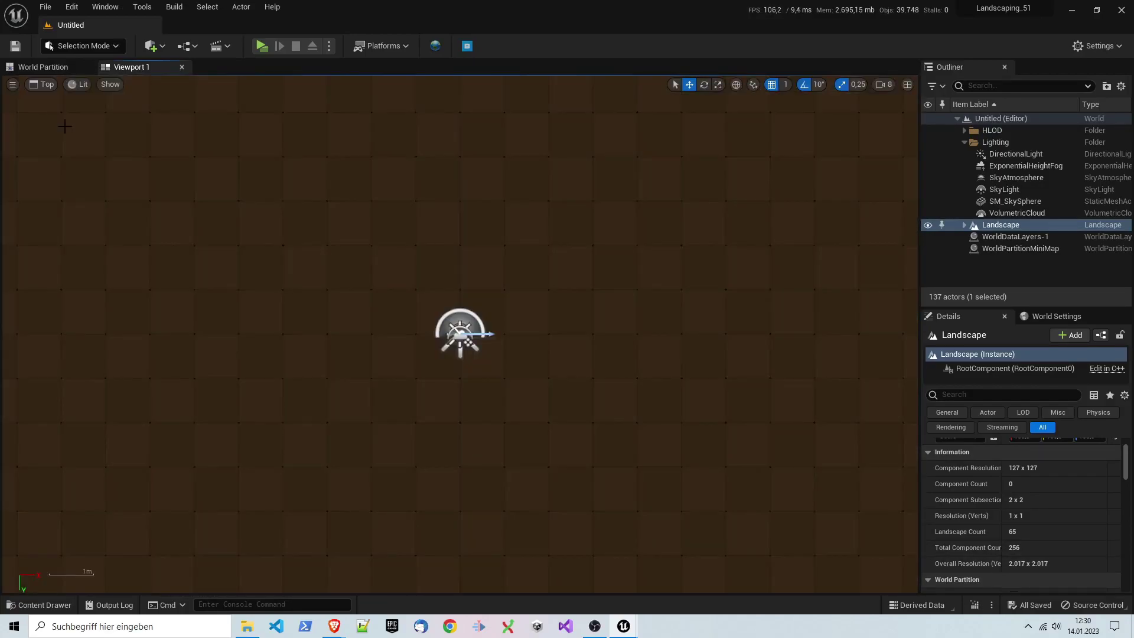
{"action": "scroll", "coordinate": [413, 341], "scroll_direction": "down", "scroll_amount": 10}
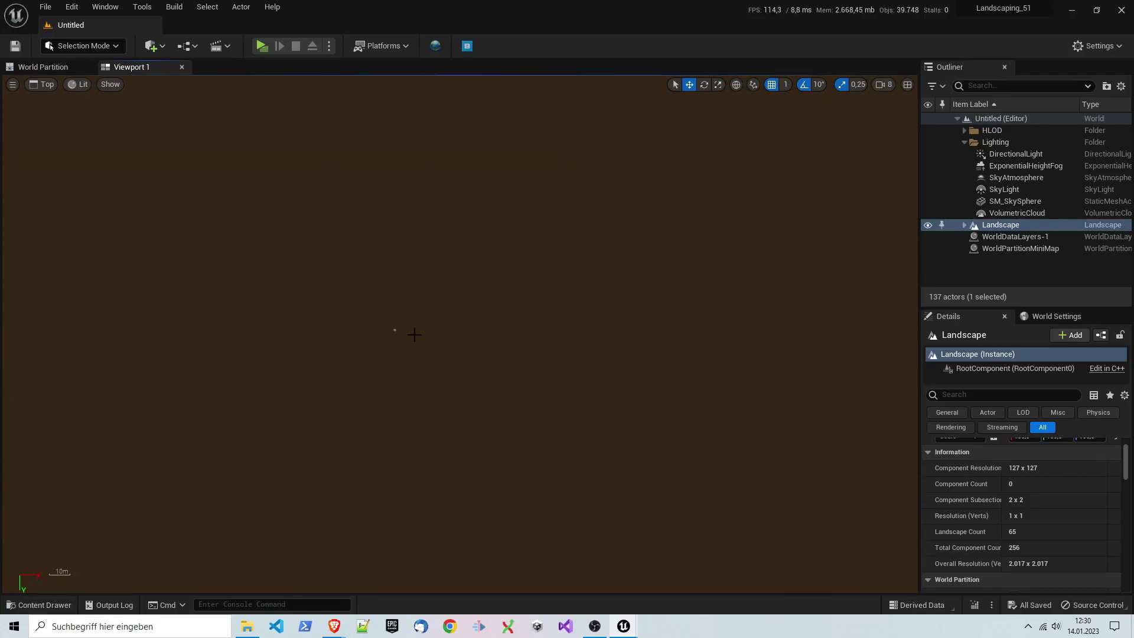
{"action": "scroll", "coordinate": [445, 343], "scroll_direction": "down", "scroll_amount": 3}
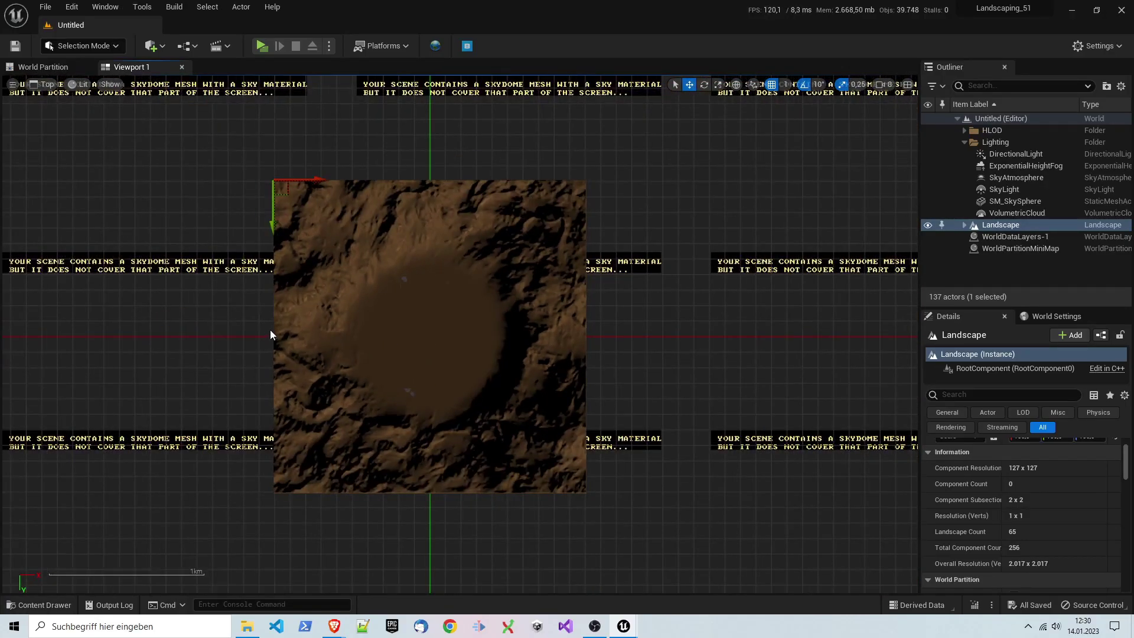
{"action": "middle_click_drag", "start_coordinate": [322, 332], "coordinate": [586, 331]}
{"action": "middle_click_drag", "start_coordinate": [586, 331], "coordinate": [587, 331]}
{"action": "middle_click_drag", "start_coordinate": [444, 180], "coordinate": [445, 493]}
- Halve Max Landscape Size to 8192, then double it back to 16384
{"action": "mouse_move", "coordinate": [623, 626]}
{"action": "left_click", "coordinate": [720, 576]}
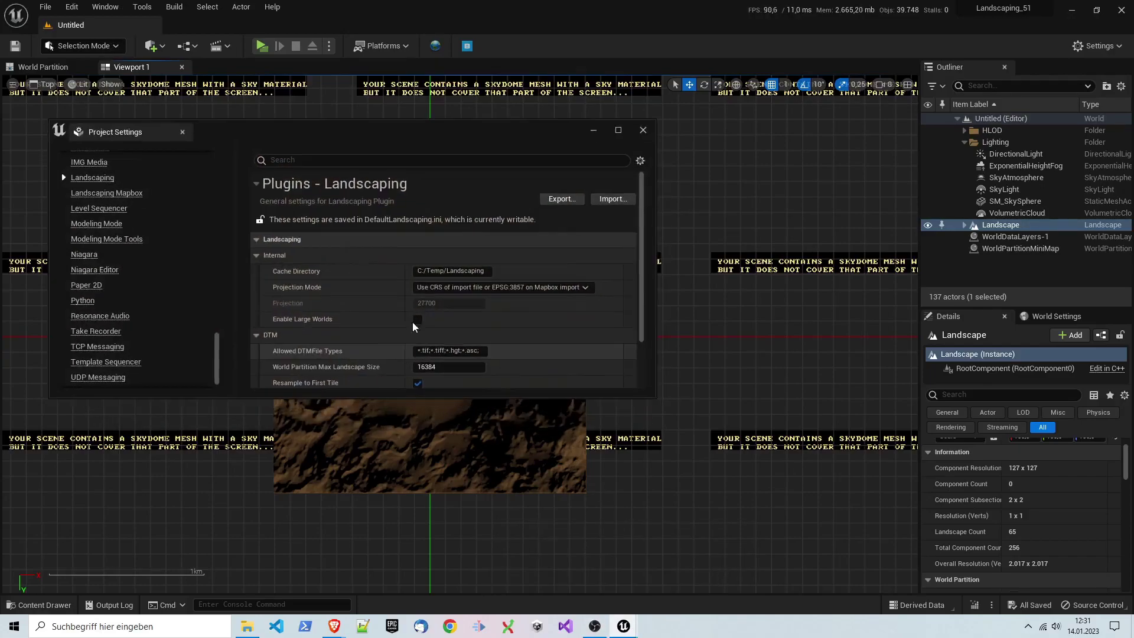
{"action": "left_click", "coordinate": [443, 367]}
{"action": "type", "text": "/8"}
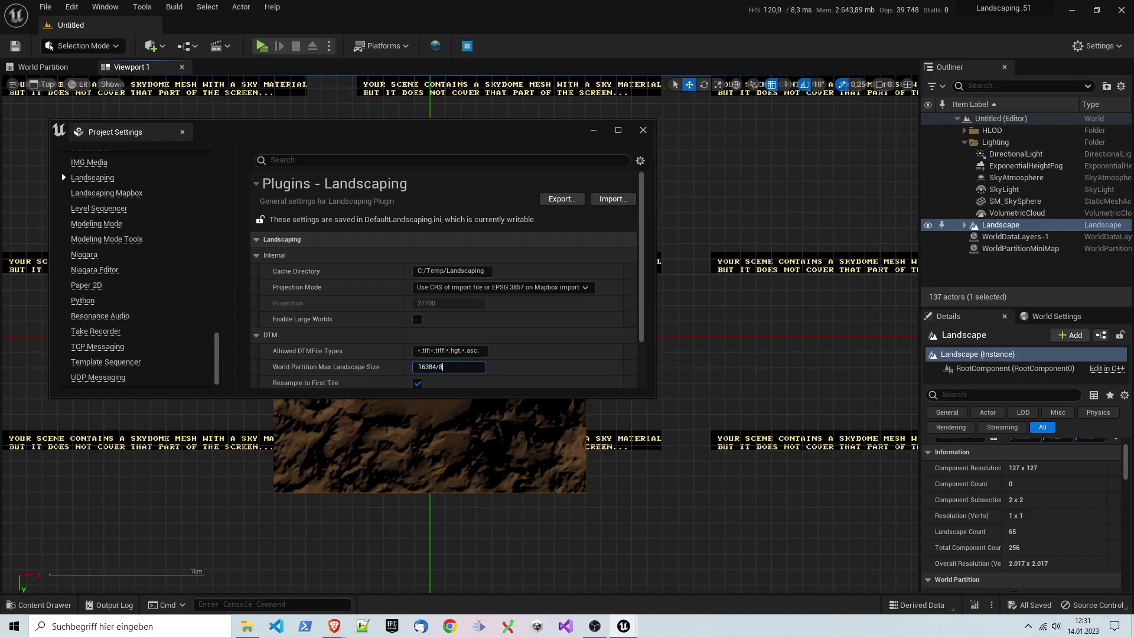
{"action": "key", "text": "BackSpace"}
{"action": "type", "text": "2"}
{"action": "key", "text": "Return"}
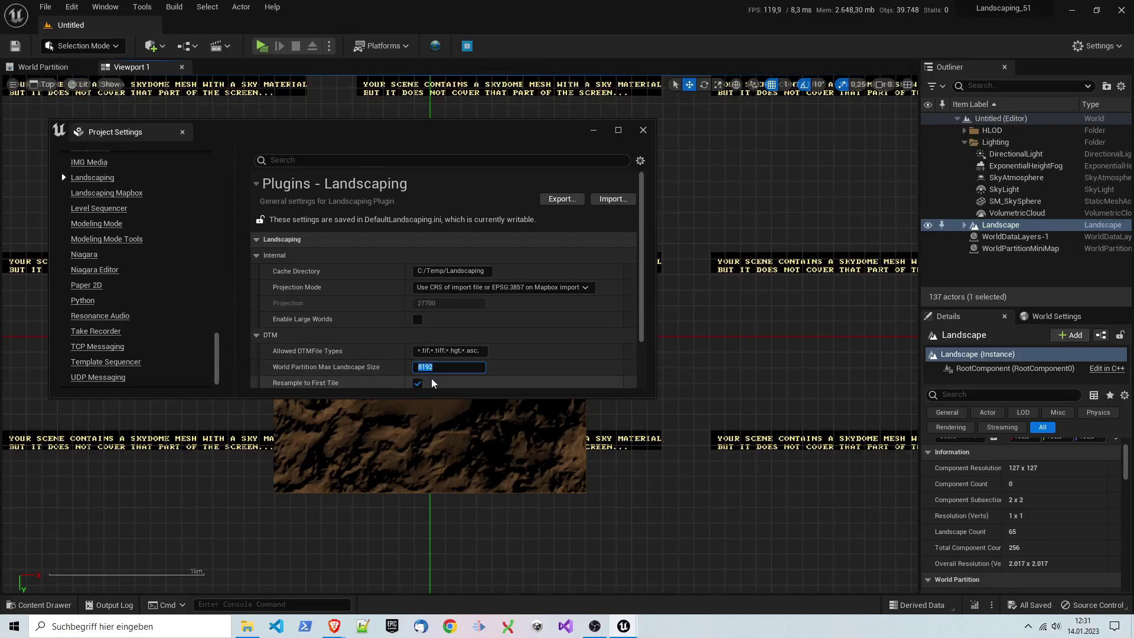
{"action": "left_click", "coordinate": [450, 371]}
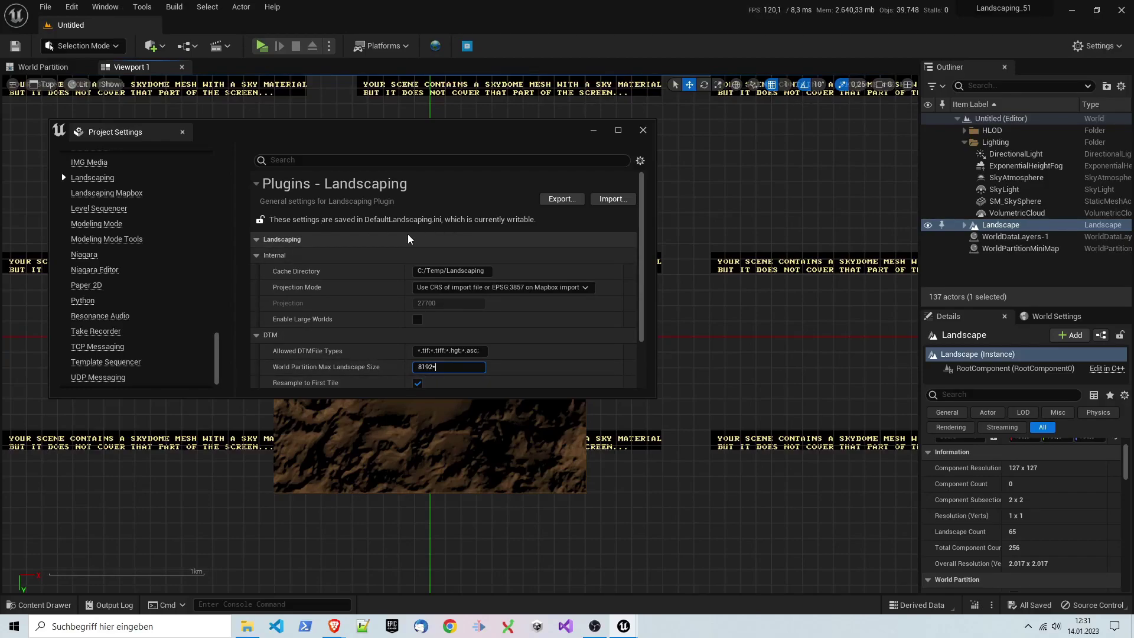
{"action": "type", "text": "2"}
{"action": "key", "text": "Return"}
- Toggle the Smooth Edges setting off and on, leaving it enabled
{"action": "scroll", "coordinate": [284, 313], "scroll_direction": "down", "scroll_amount": 2}
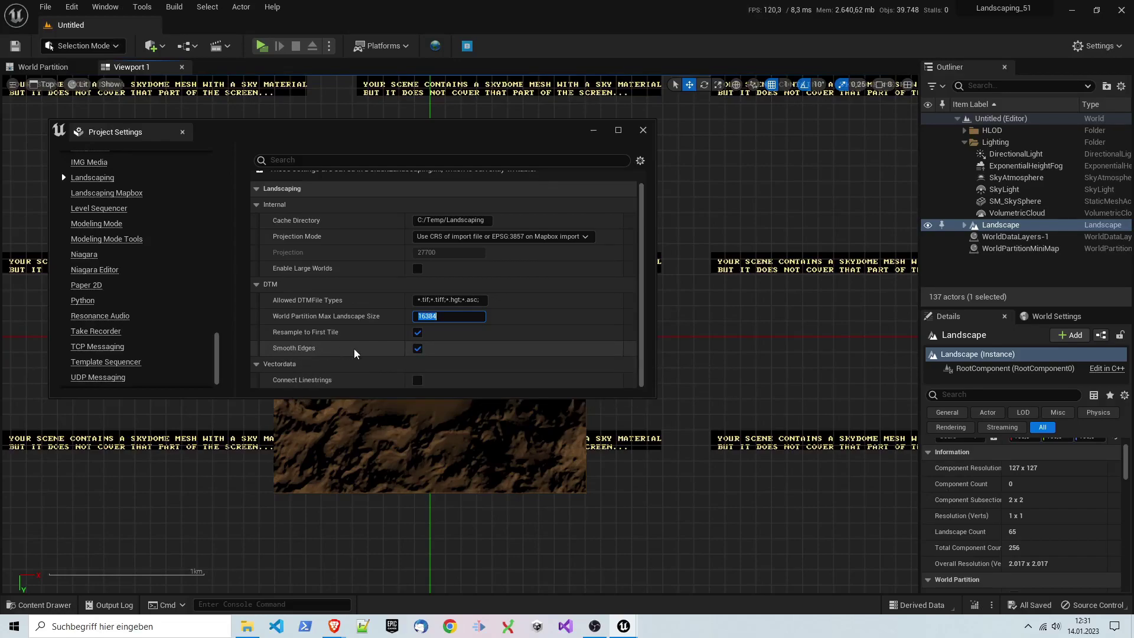
{"action": "left_click", "coordinate": [417, 349]}
{"action": "mouse_move", "coordinate": [303, 350]}
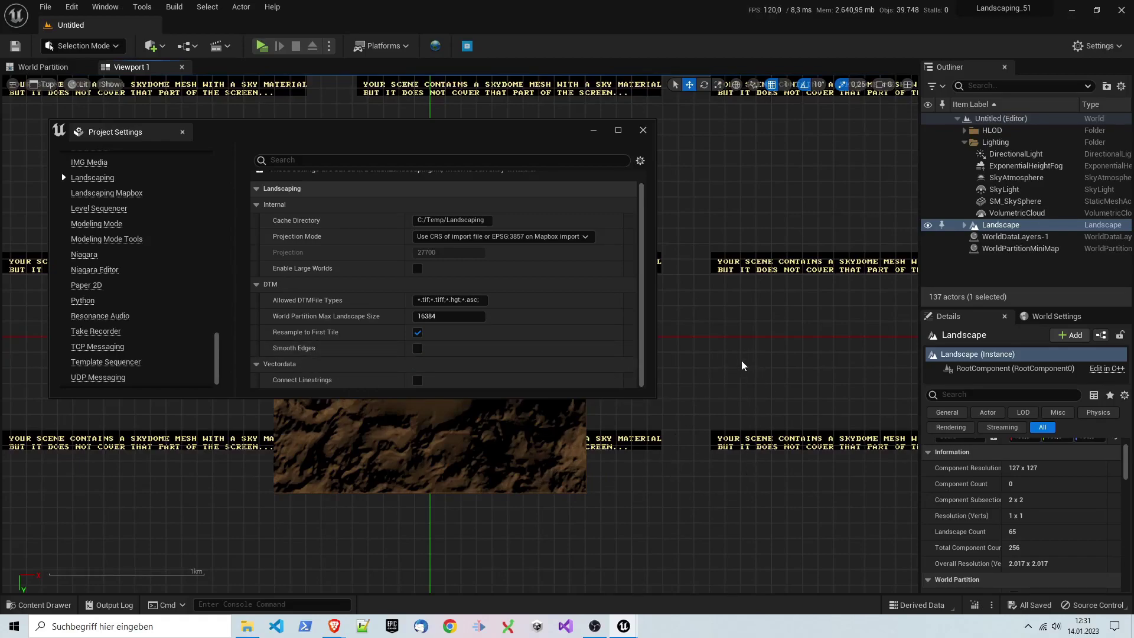
{"action": "left_click_drag", "start_coordinate": [490, 139], "coordinate": [561, 179]}
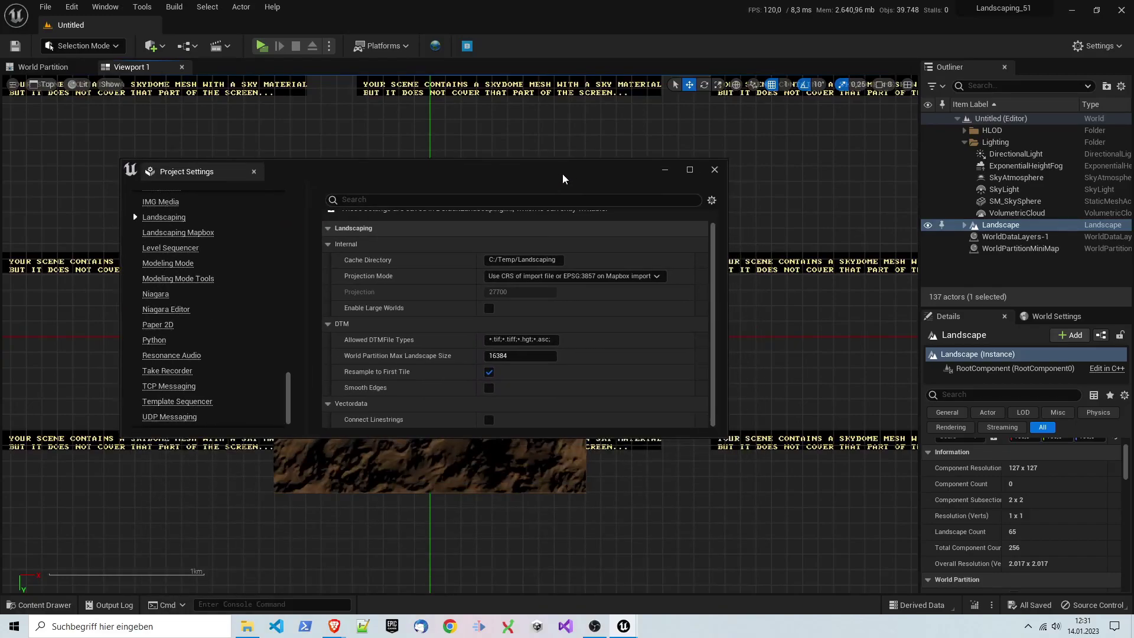
{"action": "left_click", "coordinate": [489, 389]}
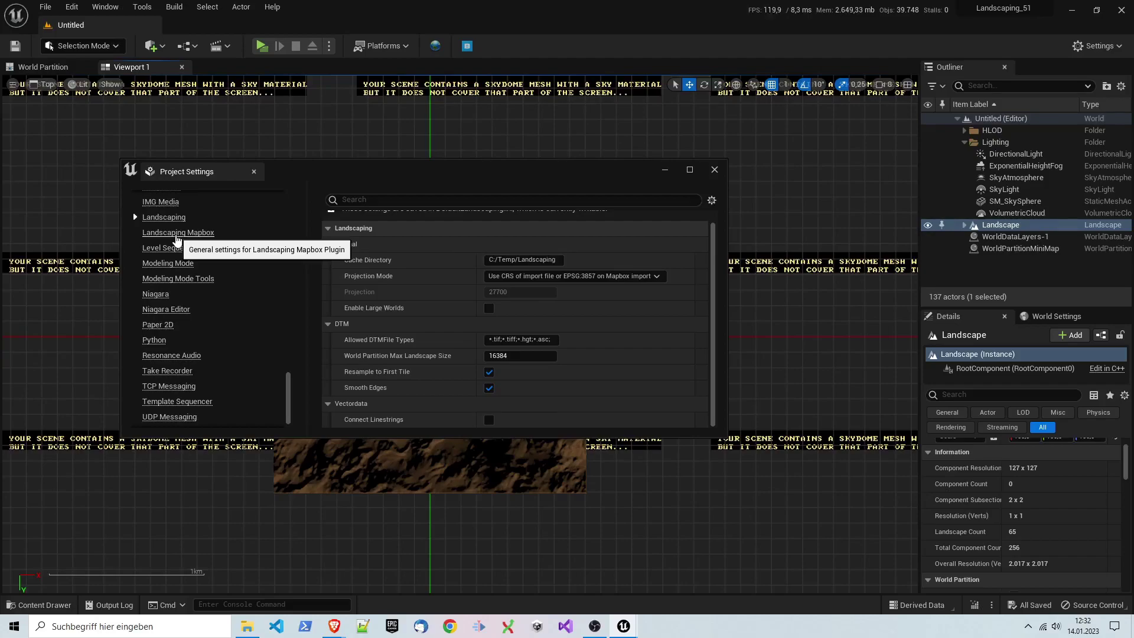
{"action": "left_click", "coordinate": [489, 388]}
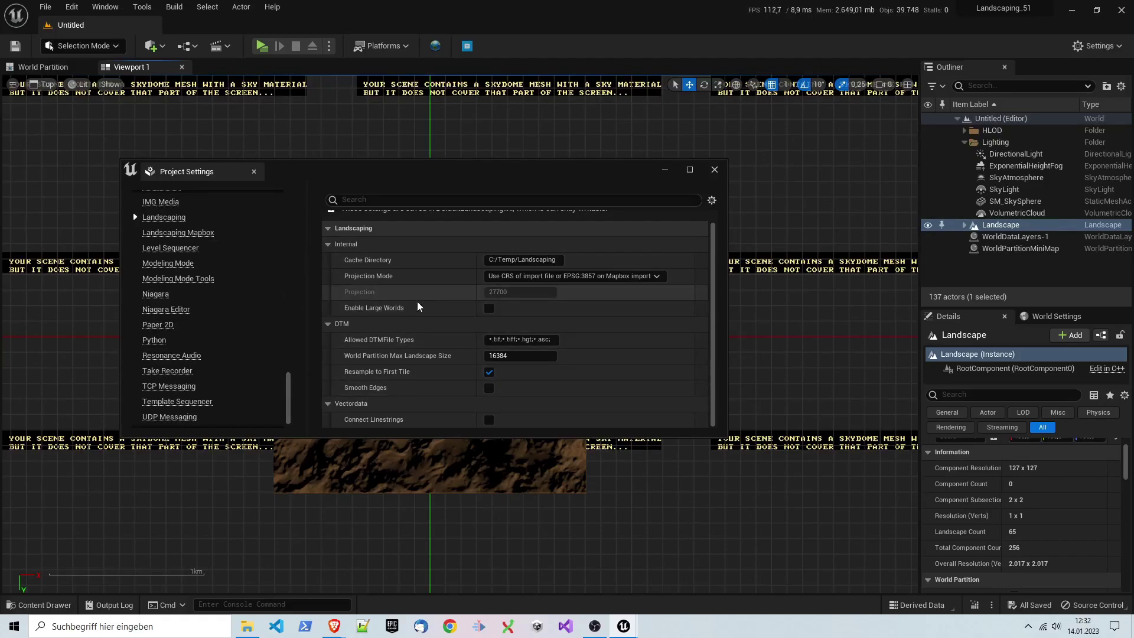
{"action": "left_click", "coordinate": [489, 389]}
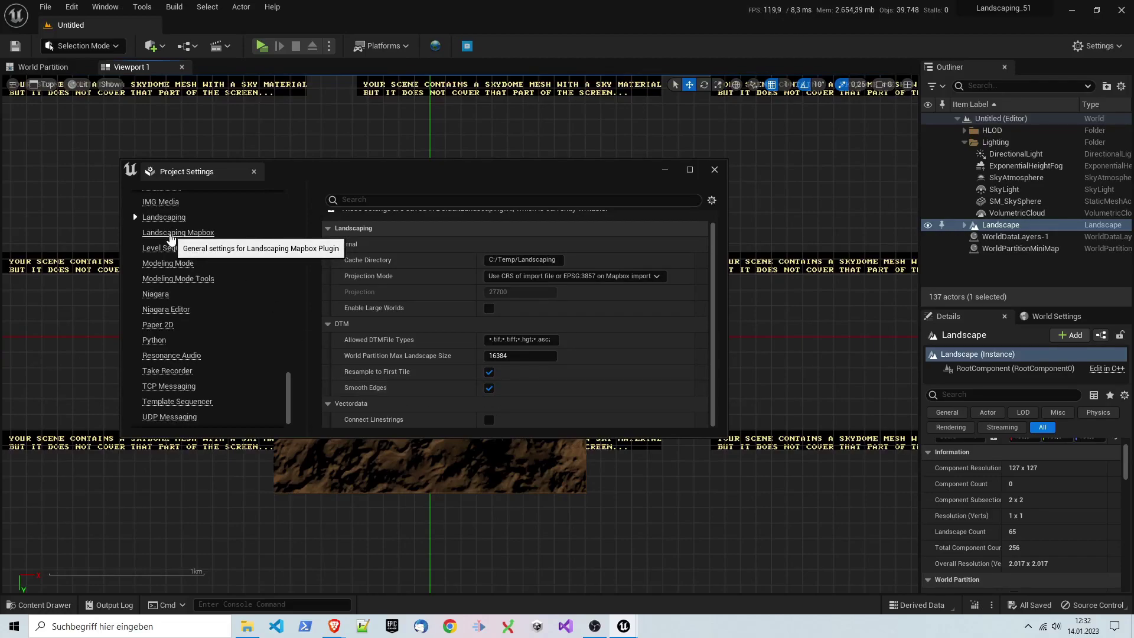
- Show the Landscaping Mapbox settings (Zoom 14, Zoom Vector 14, Zoom Satellite 16), then switch to the browser
{"action": "left_click", "coordinate": [170, 236]}
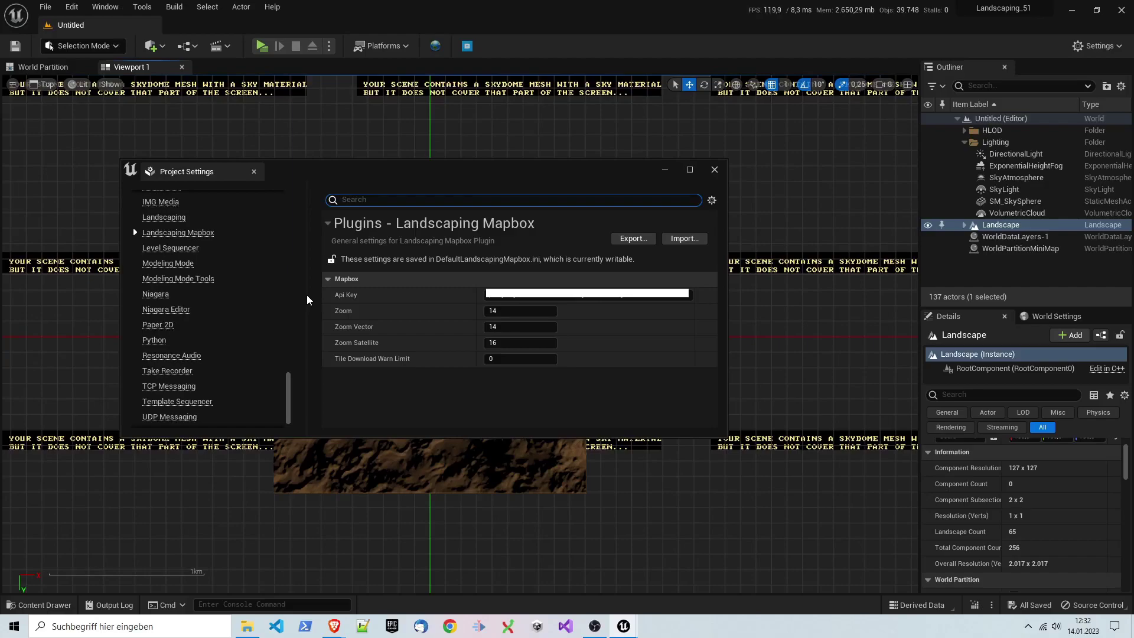
{"action": "mouse_move", "coordinate": [343, 301]}
{"action": "key", "text": "alt+Tab"}
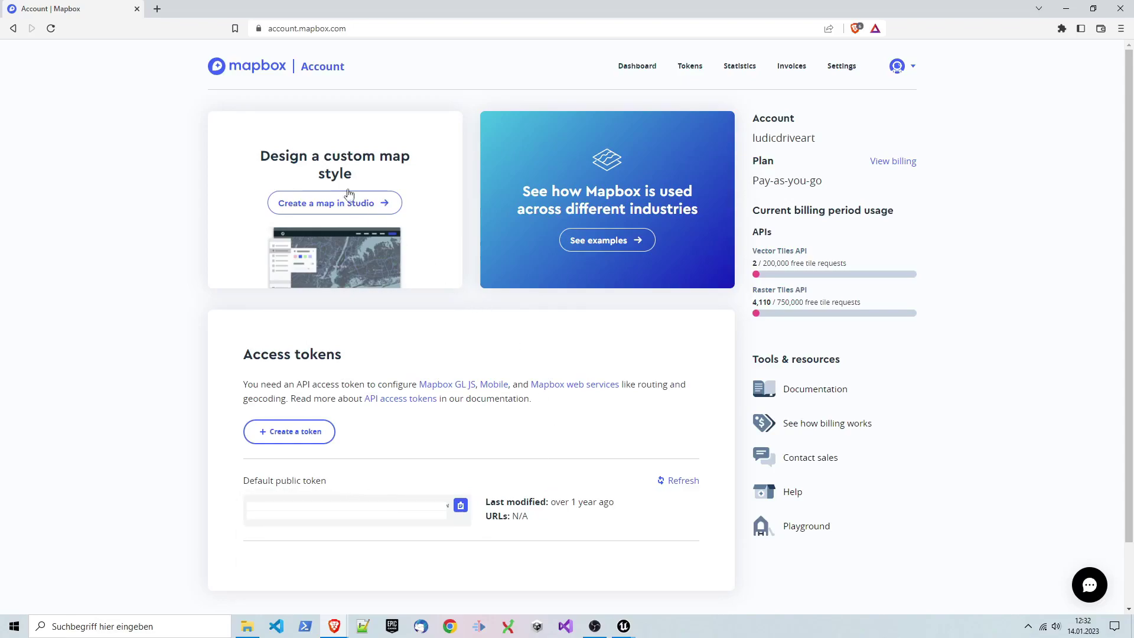
- Return to Unreal's Landscaping Mapbox settings after reviewing the Mapbox access tokens
{"action": "left_click", "coordinate": [136, 9]}
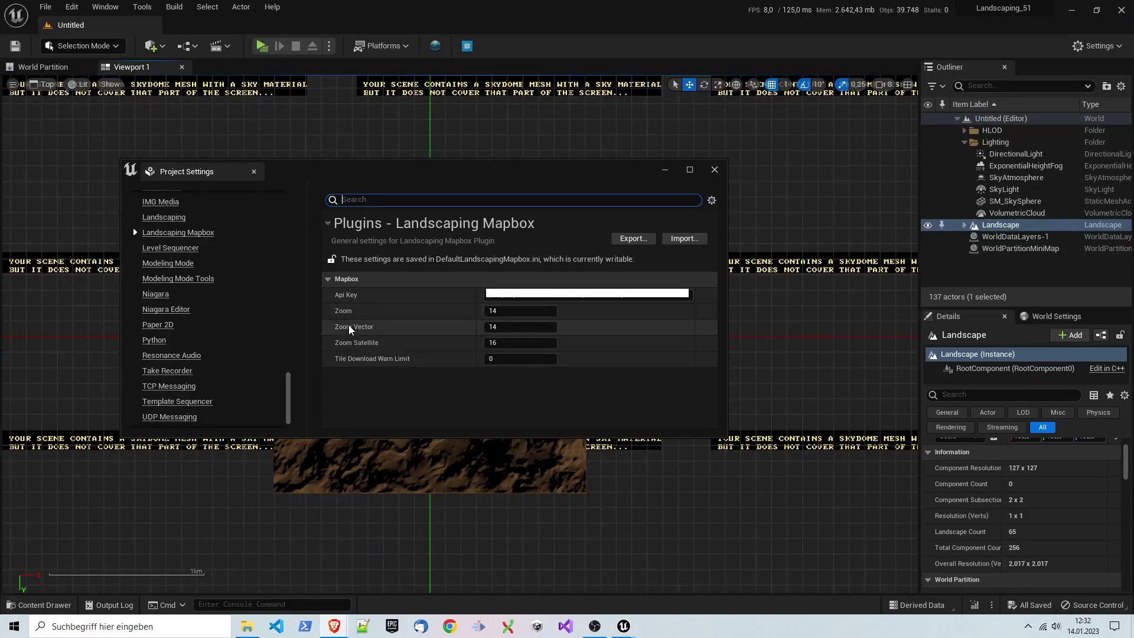
- Paste the Mapbox API key into Api Key, keeping Zoom 14, Zoom Vector 14, Zoom Satellite 16
{"action": "mouse_move", "coordinate": [363, 360]}
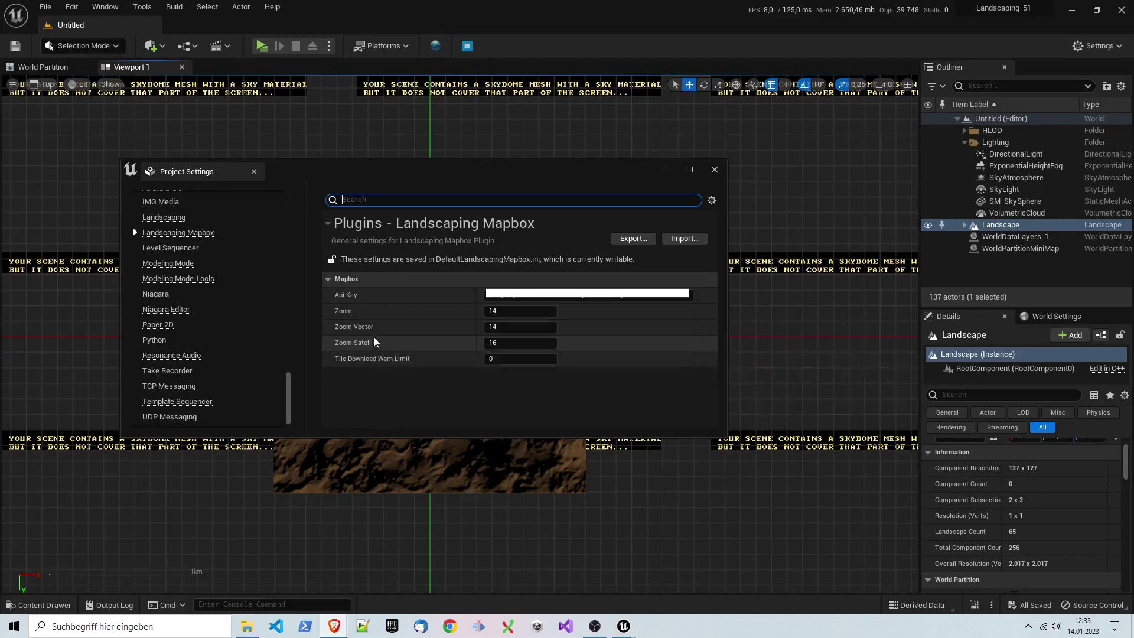
{"action": "left_click_drag", "start_coordinate": [312, 190], "coordinate": [307, 189]}
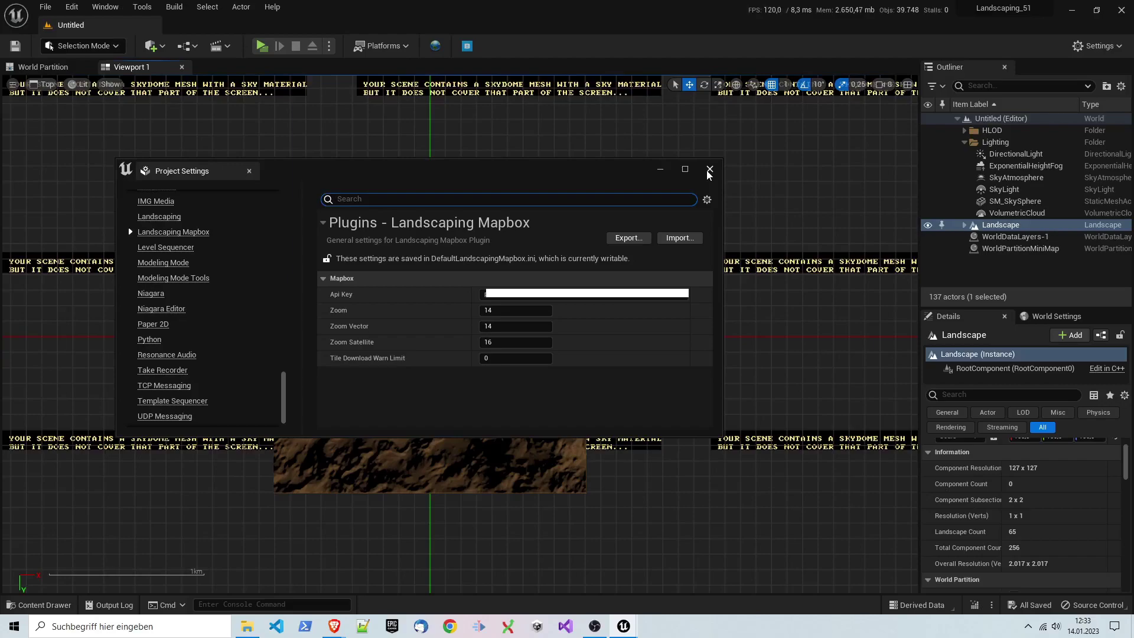
- Close Project Settings, create a new Empty Open World level, and open the Landscaping window
{"action": "left_click", "coordinate": [709, 170]}
{"action": "left_click", "coordinate": [45, 6]}
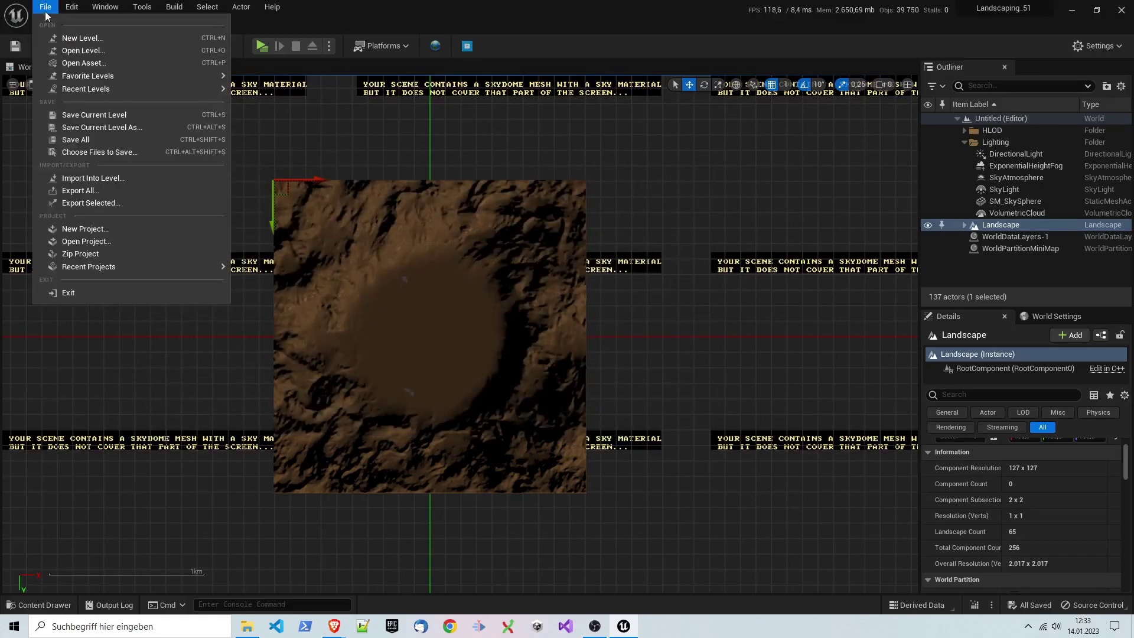
{"action": "left_click", "coordinate": [76, 38]}
{"action": "left_click", "coordinate": [509, 251]}
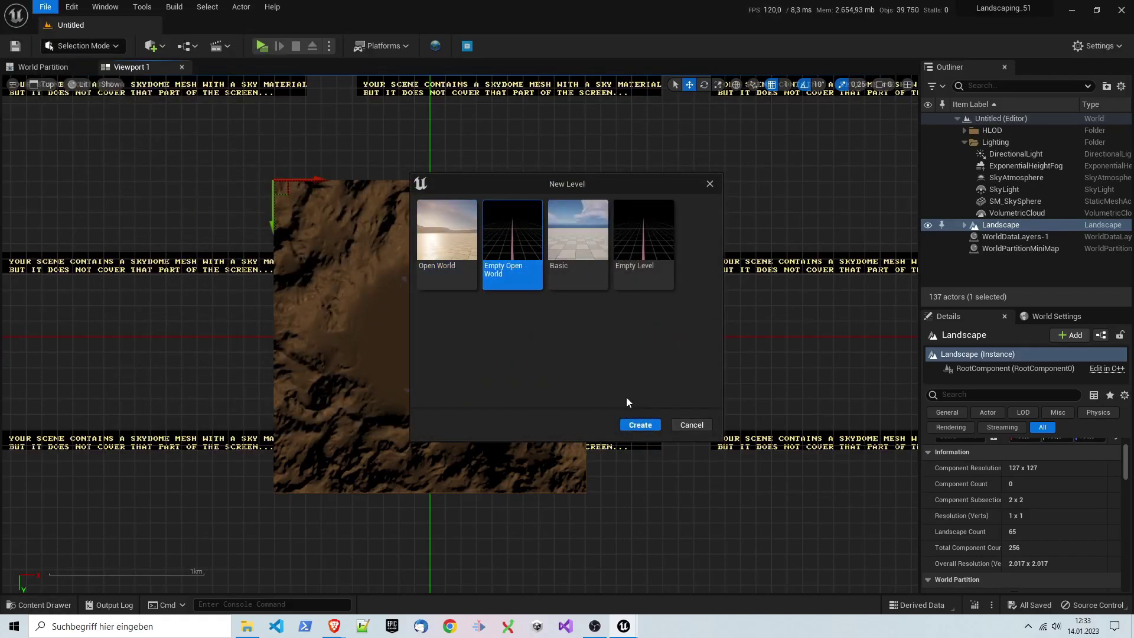
{"action": "left_click", "coordinate": [640, 425]}
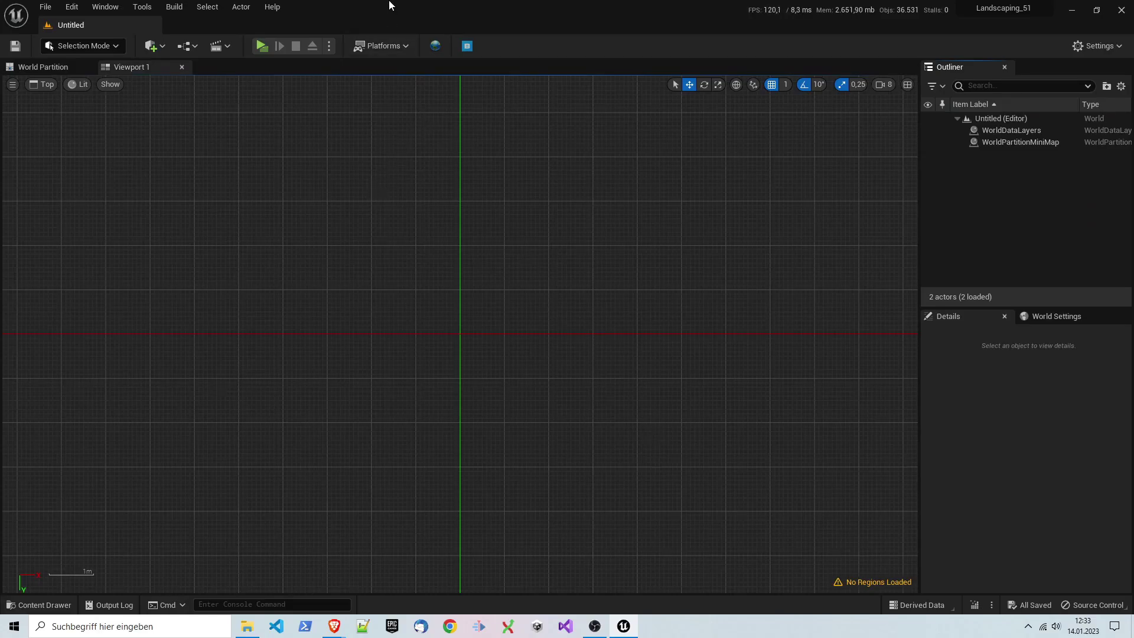
{"action": "left_click", "coordinate": [438, 54]}
{"action": "left_click_drag", "start_coordinate": [520, 123], "coordinate": [375, 92]}
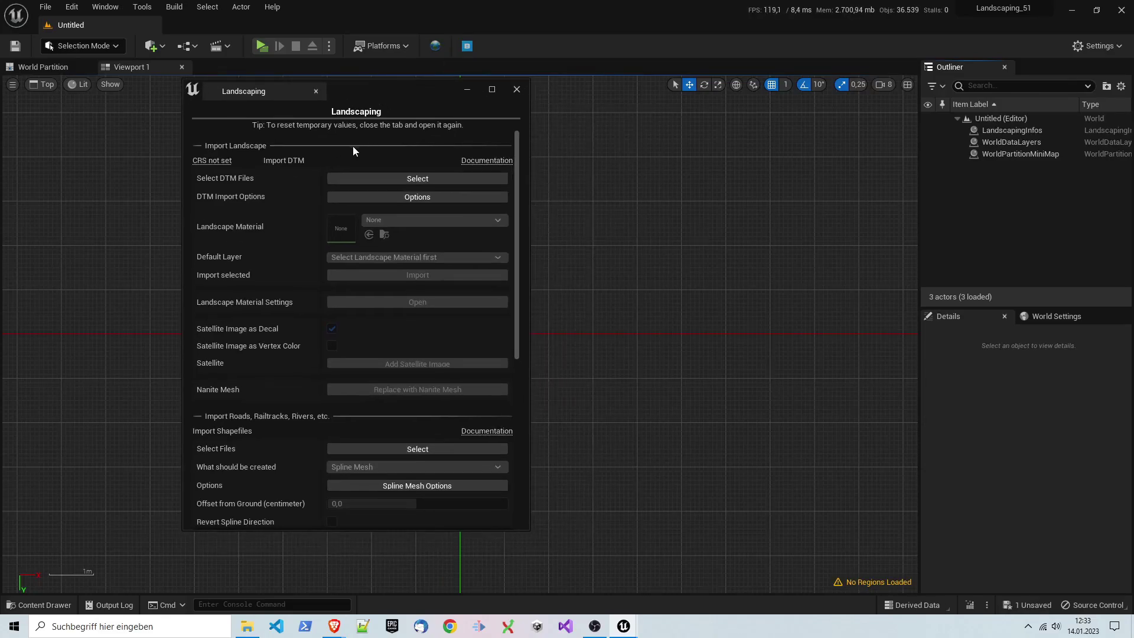
- In DTM Import Options, draw a 14.06 km² (4.28 x 3.28 km) rectangle over southern Lake Como
{"action": "left_click", "coordinate": [405, 198]}
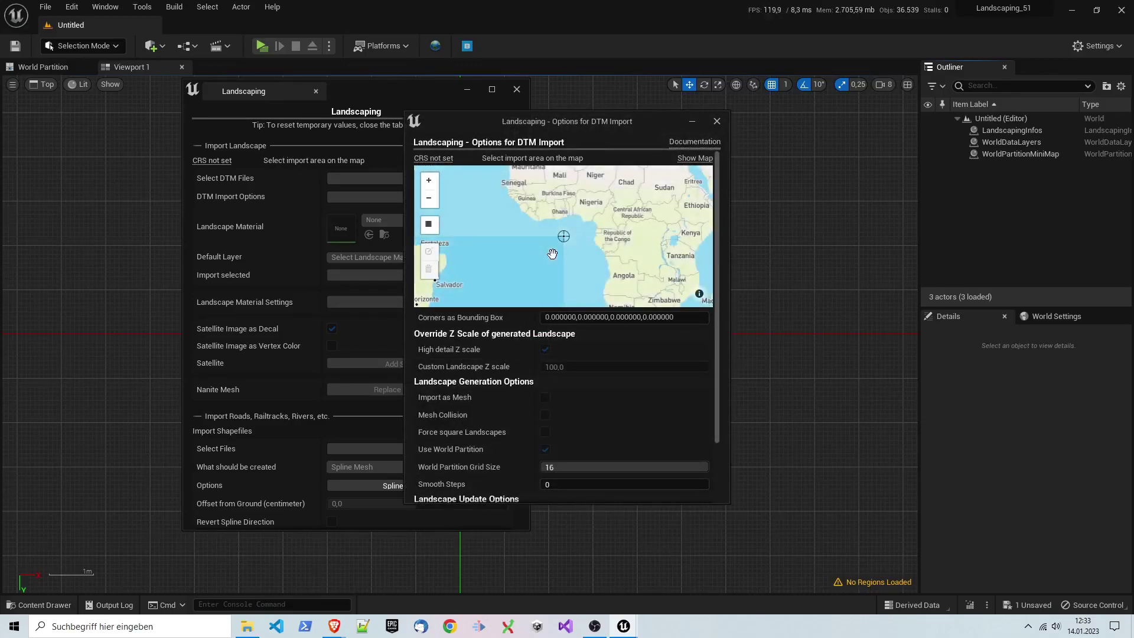
{"action": "left_click_drag", "start_coordinate": [586, 214], "coordinate": [579, 277]}
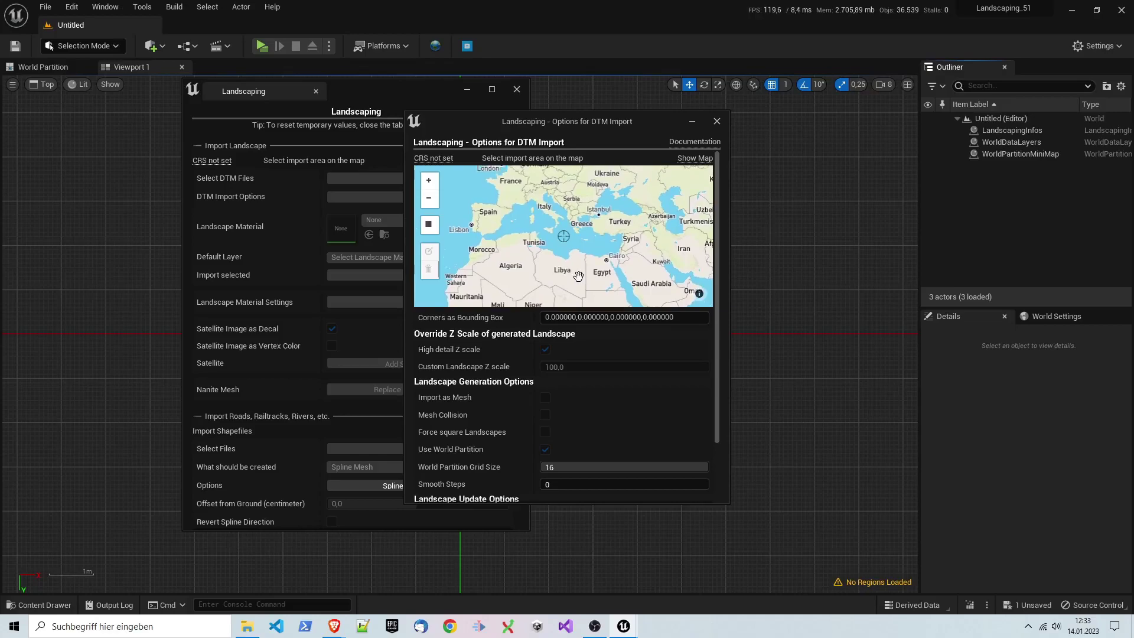
{"action": "mouse_move", "coordinate": [611, 201]}
{"action": "left_mouse_down"}
{"action": "mouse_move", "coordinate": [594, 217]}
{"action": "mouse_move", "coordinate": [622, 258]}
{"action": "mouse_move", "coordinate": [603, 236]}
{"action": "mouse_move", "coordinate": [637, 257]}
{"action": "left_mouse_up"}
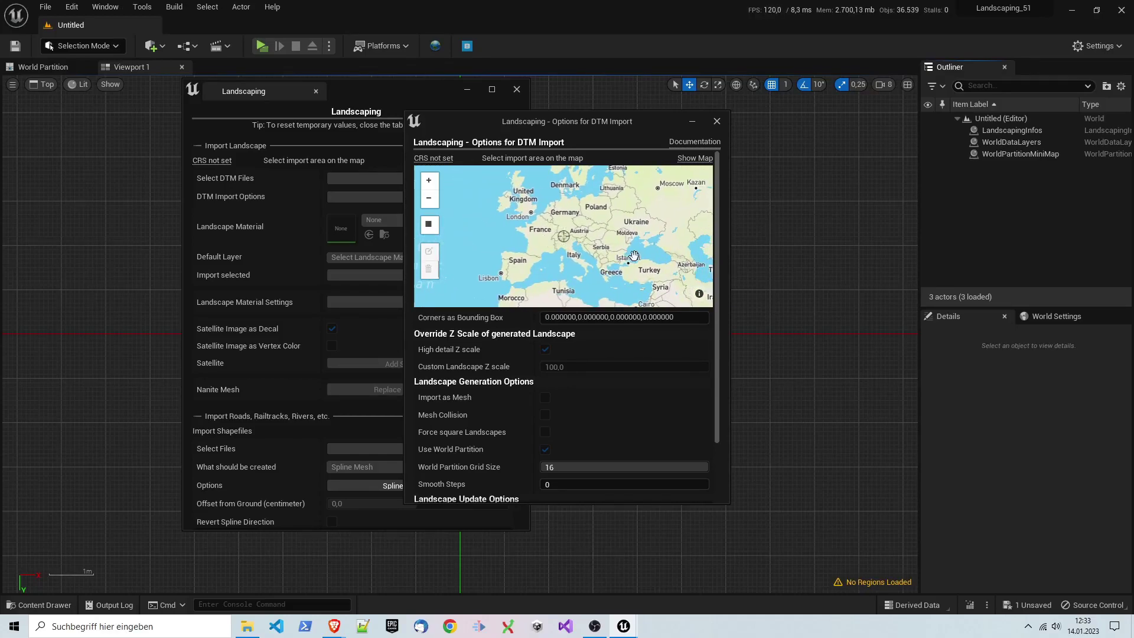
{"action": "scroll", "coordinate": [571, 242], "scroll_direction": "up", "scroll_amount": 4}
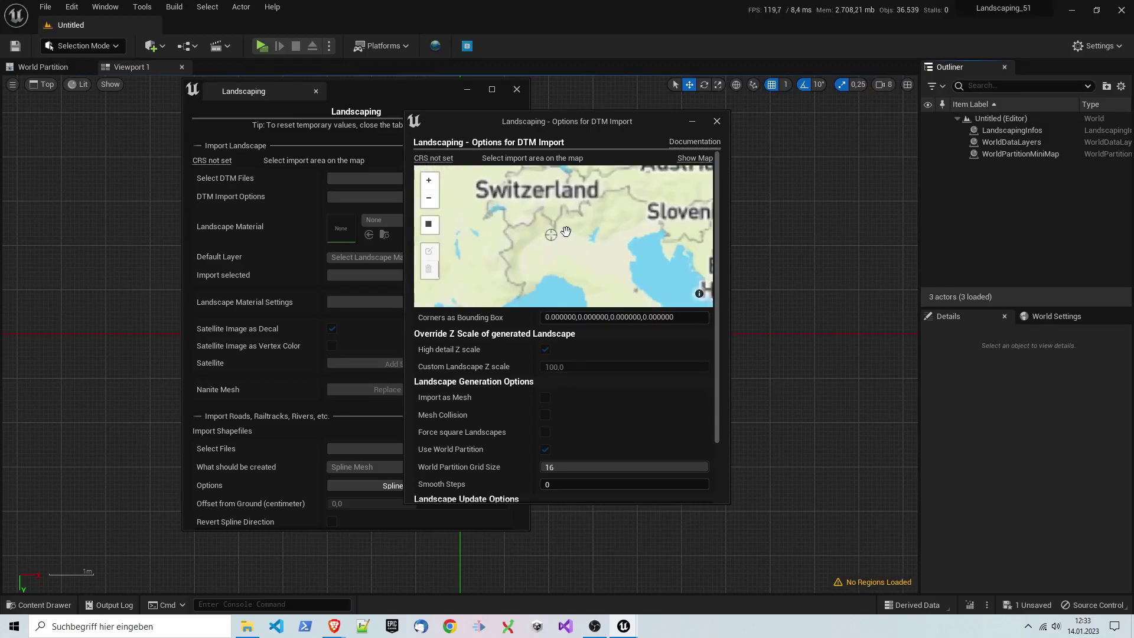
{"action": "scroll", "coordinate": [536, 213], "scroll_direction": "up", "scroll_amount": 2}
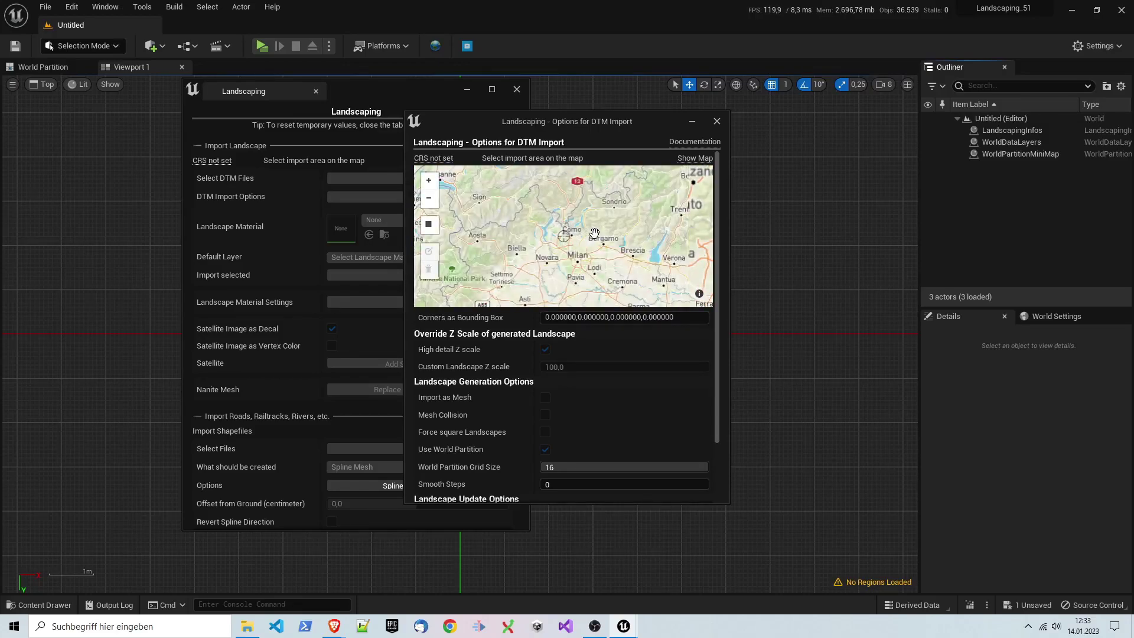
{"action": "scroll", "coordinate": [596, 247], "scroll_direction": "up", "scroll_amount": 3}
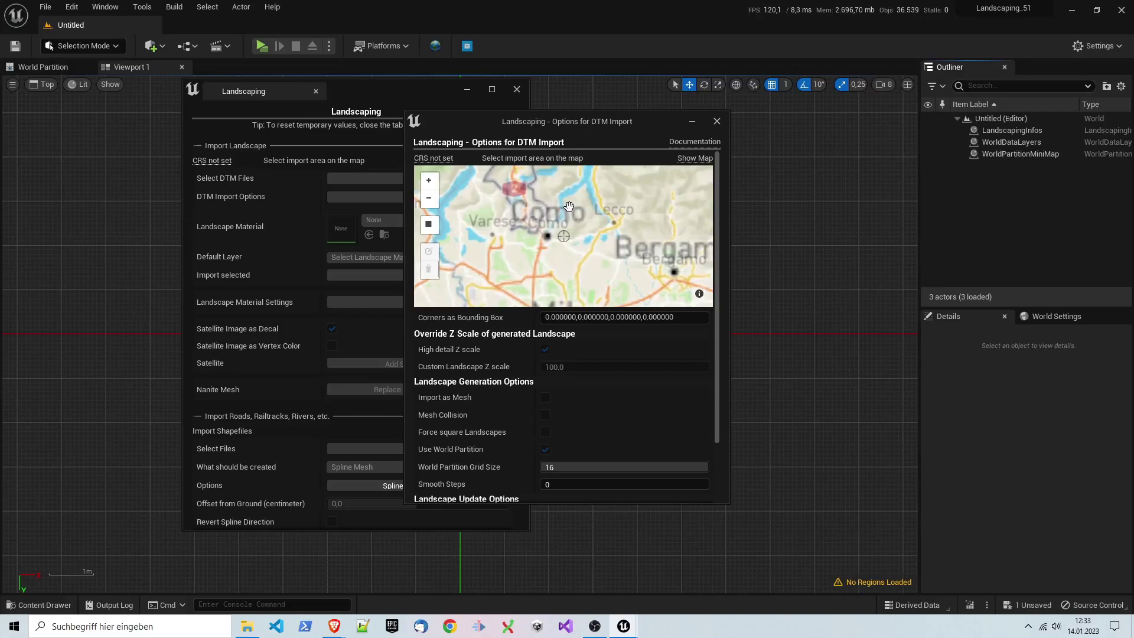
{"action": "scroll", "coordinate": [571, 217], "scroll_direction": "up", "scroll_amount": 1}
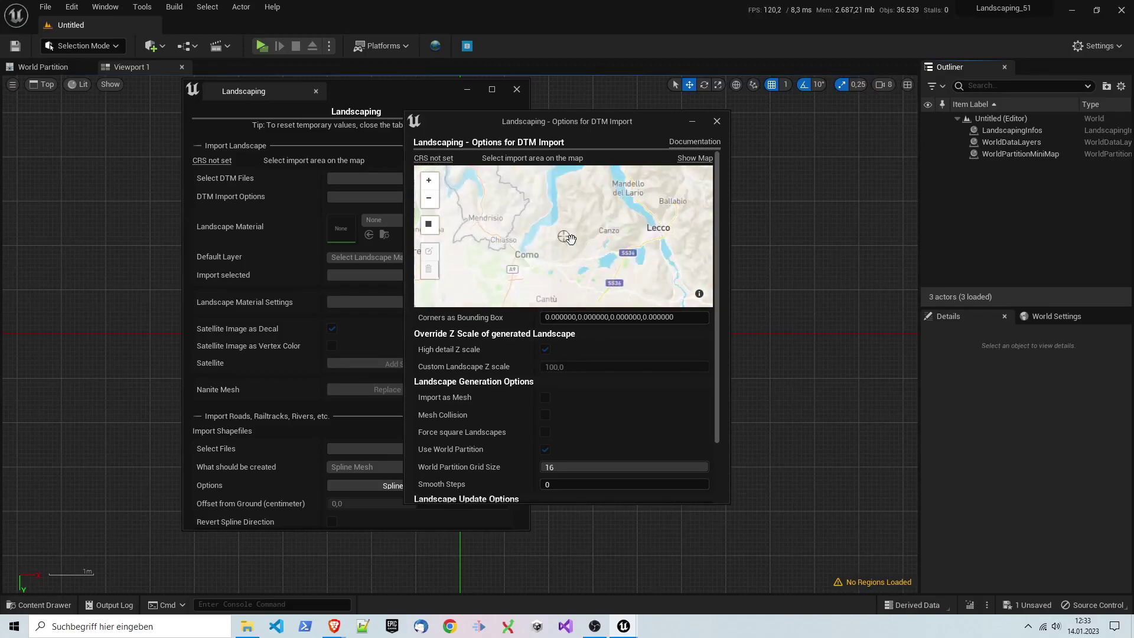
{"action": "scroll", "coordinate": [533, 245], "scroll_direction": "up", "scroll_amount": 1}
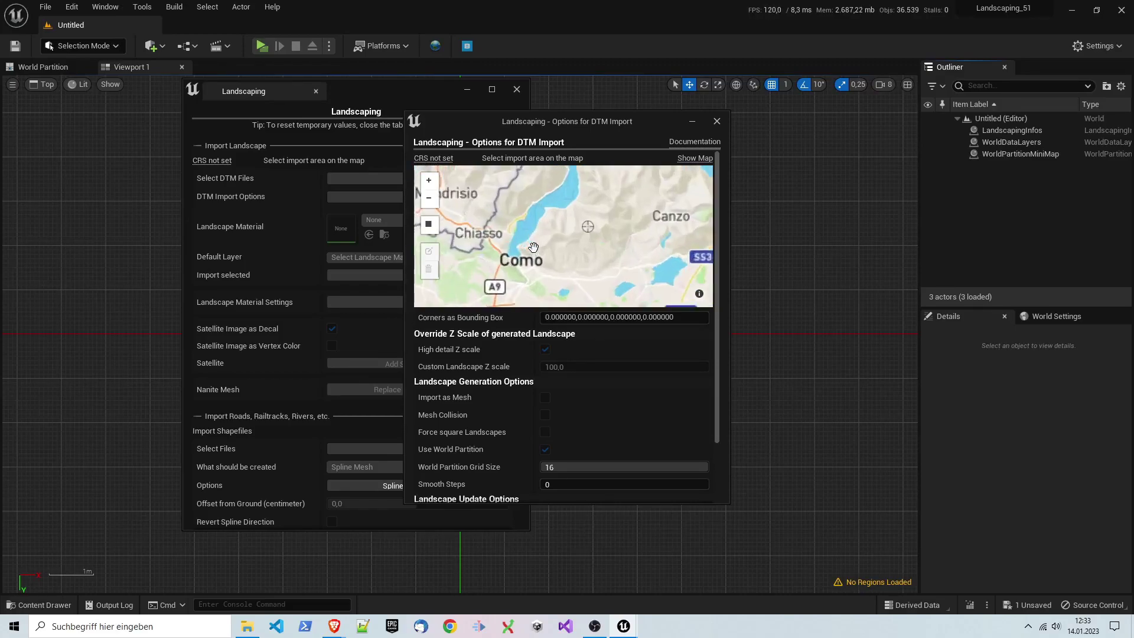
{"action": "left_click", "coordinate": [428, 224]}
{"action": "left_click_drag", "start_coordinate": [496, 235], "coordinate": [536, 267]}
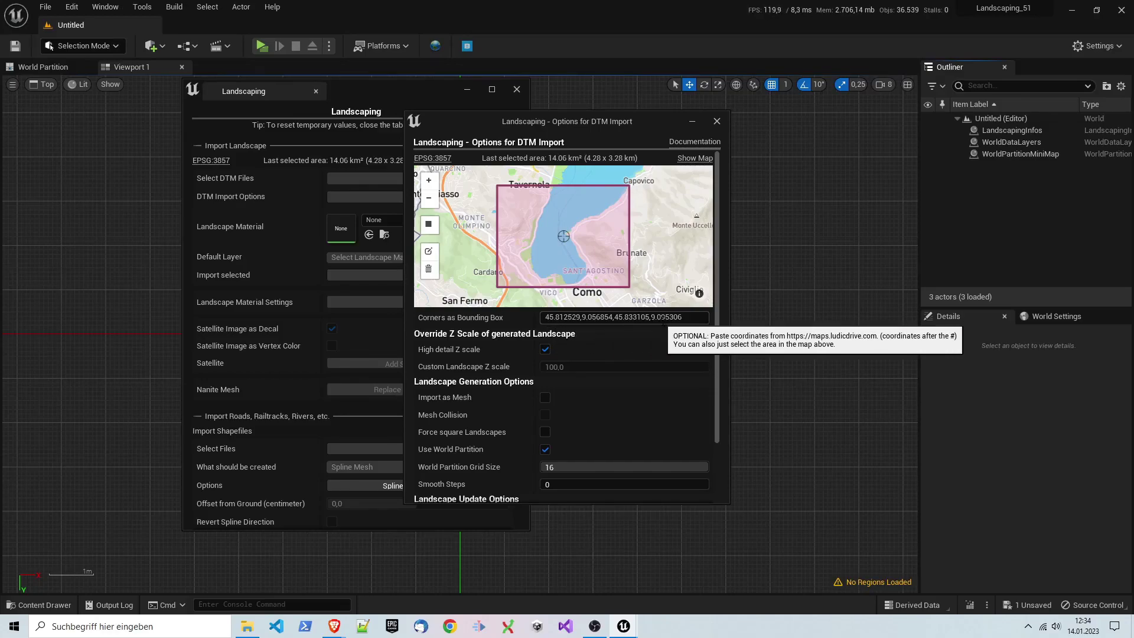
{"action": "left_click", "coordinate": [697, 159]}
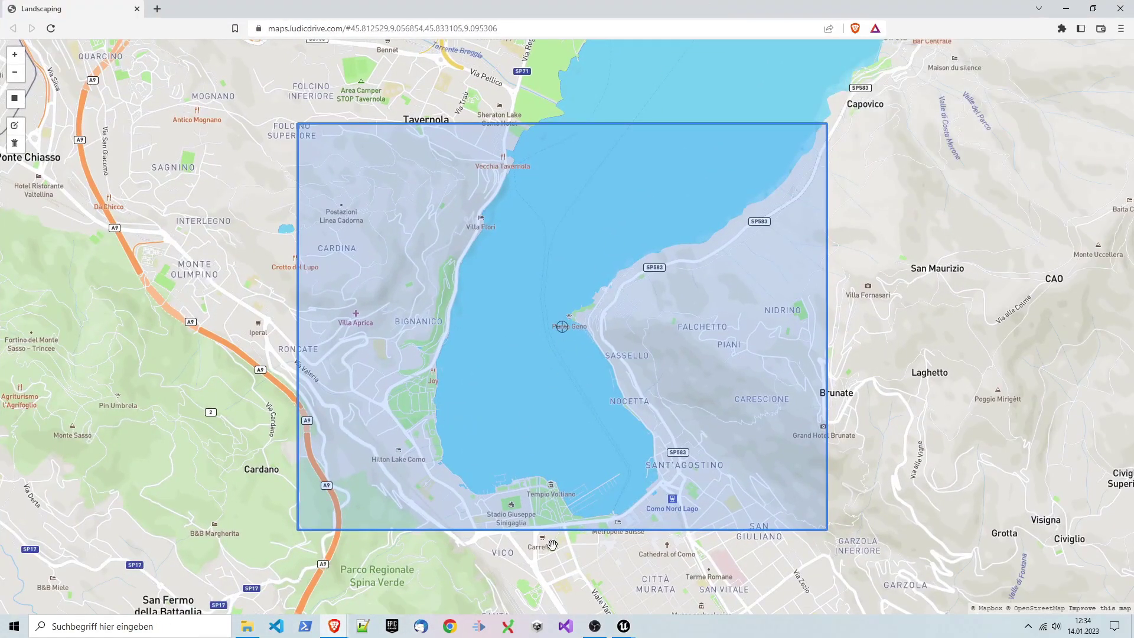
{"action": "left_click", "coordinate": [137, 9]}
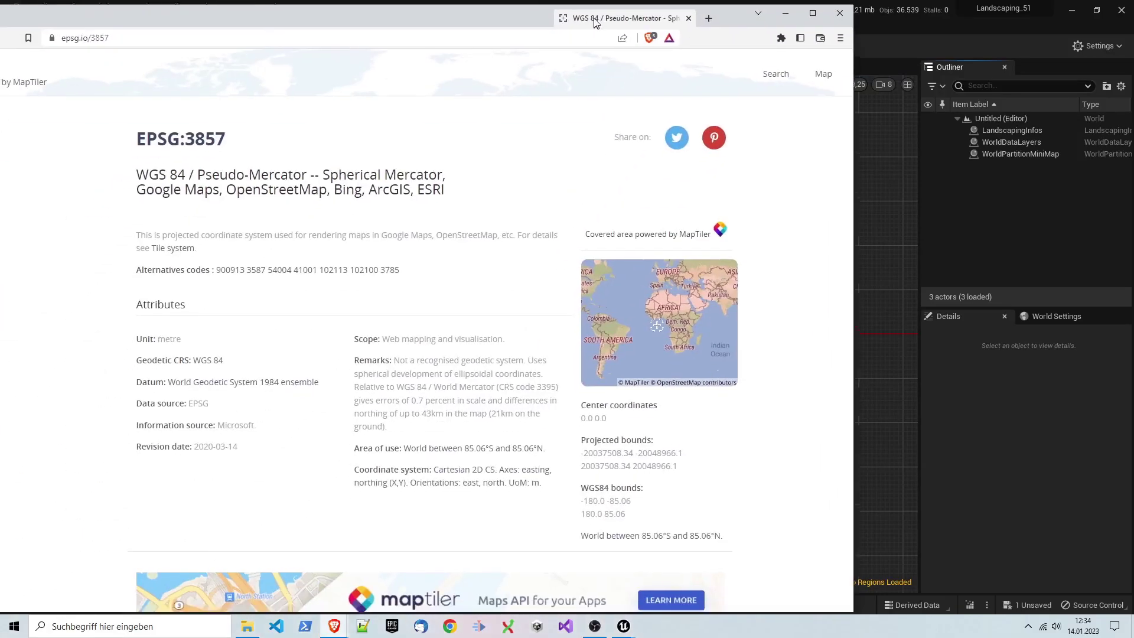
- Import the selected Lake Como area as Landscape_Tile_0, accepting Smooth Landscape on import
{"action": "left_click_drag", "start_coordinate": [607, 17], "coordinate": [622, 5]}
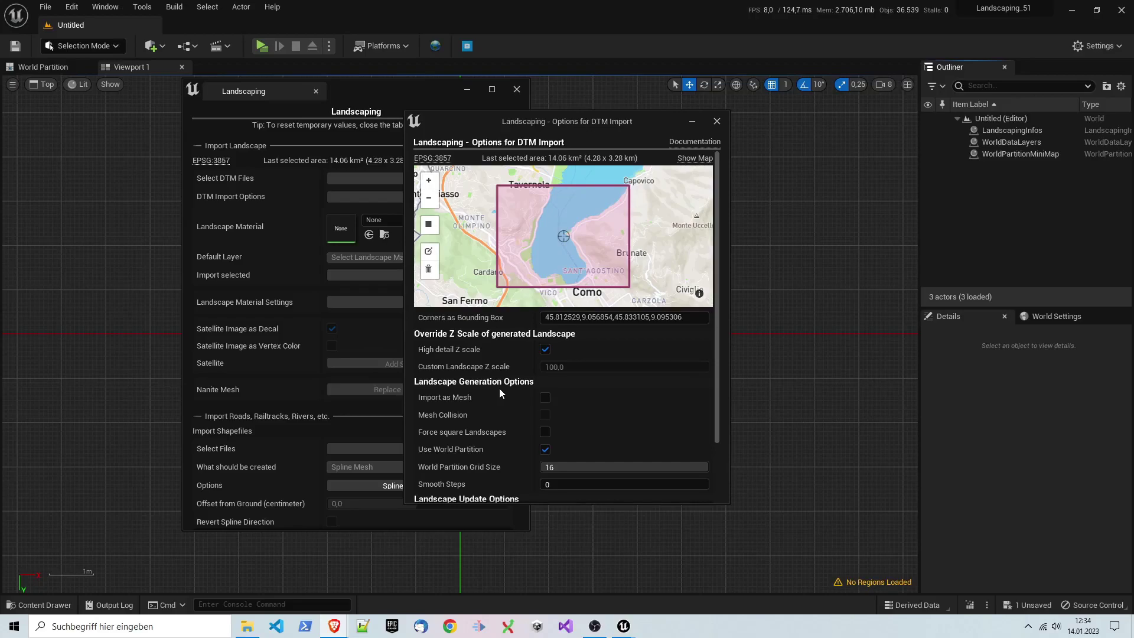
{"action": "scroll", "coordinate": [499, 388], "scroll_direction": "down", "scroll_amount": 2}
{"action": "left_click", "coordinate": [716, 121]}
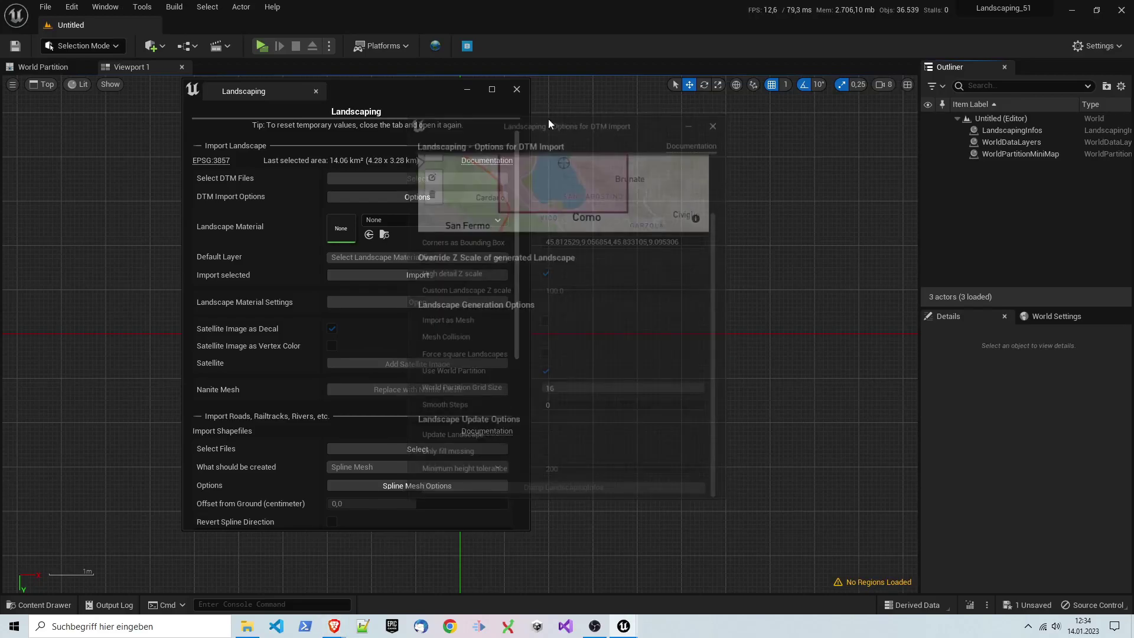
{"action": "left_click", "coordinate": [393, 276]}
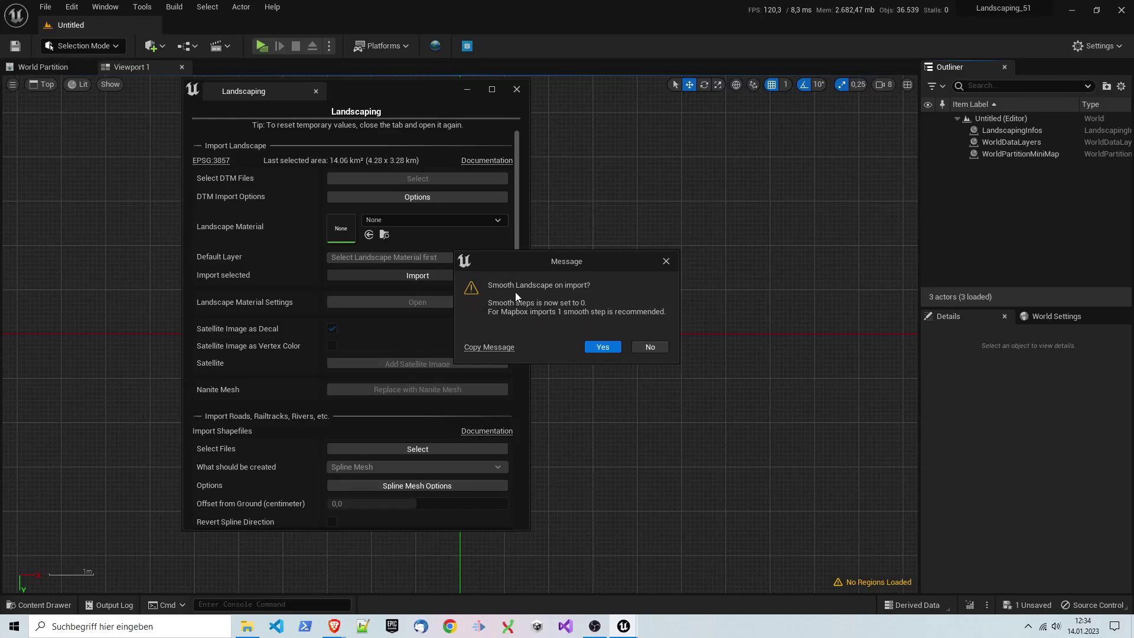
{"action": "left_click", "coordinate": [605, 347]}
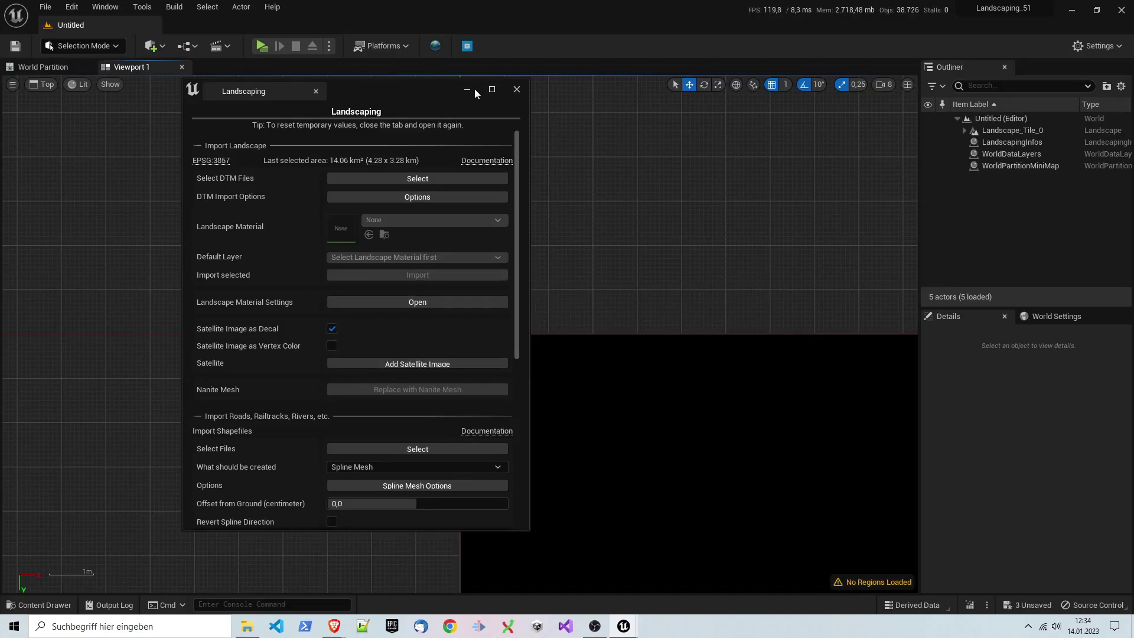
- Add a Directional Light to the level via Quick Add
{"action": "left_click", "coordinate": [473, 90]}
{"action": "left_click", "coordinate": [152, 45]}
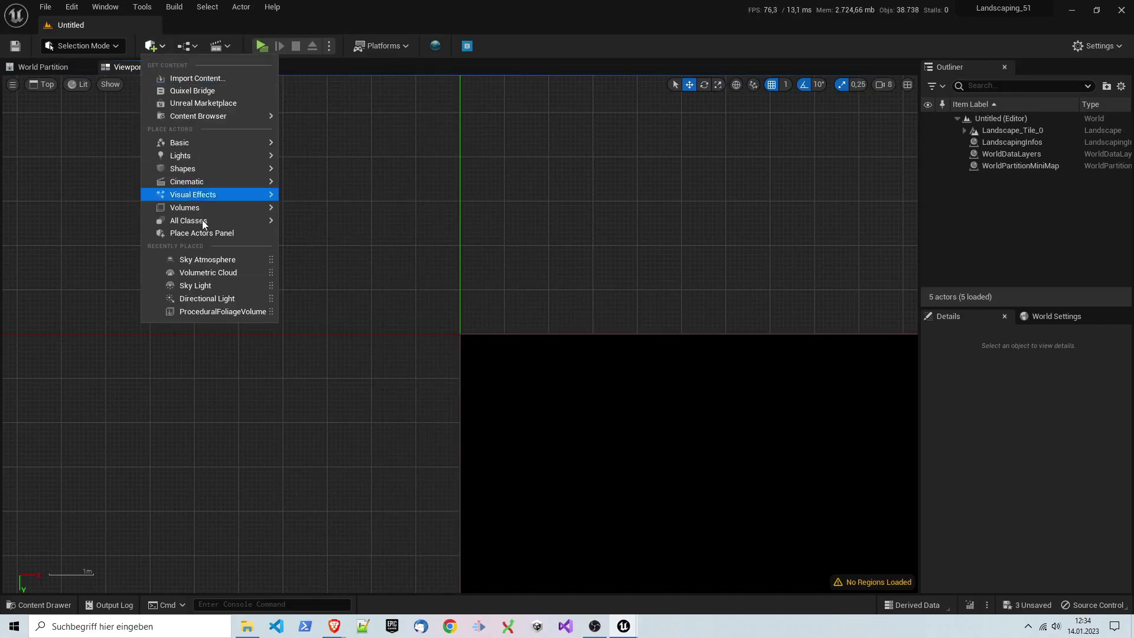
{"action": "left_click", "coordinate": [211, 298]}
{"action": "scroll", "coordinate": [262, 234], "scroll_direction": "down", "scroll_amount": 15}
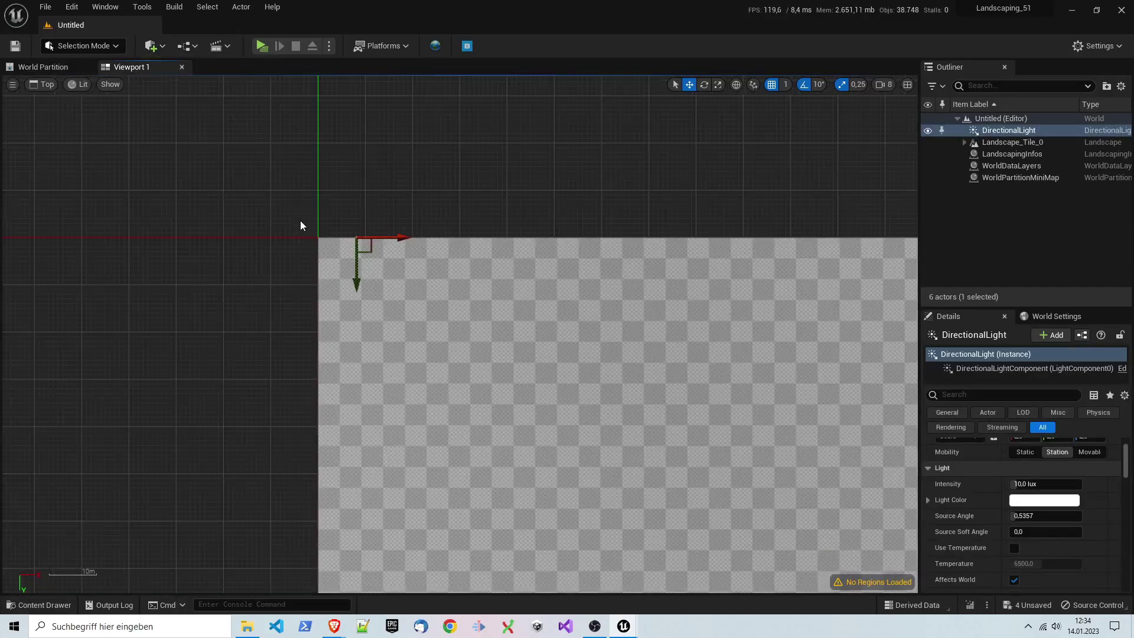
{"action": "scroll", "coordinate": [295, 219], "scroll_direction": "down", "scroll_amount": 10}
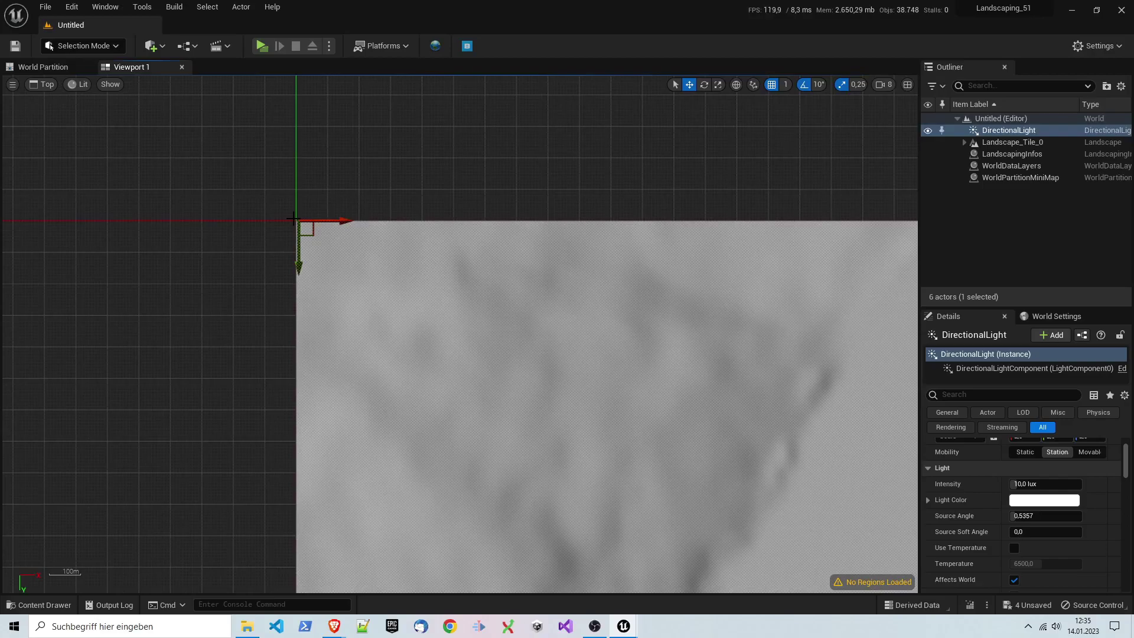
{"action": "scroll", "coordinate": [293, 219], "scroll_direction": "down", "scroll_amount": 1}
{"action": "scroll", "coordinate": [346, 362], "scroll_direction": "up", "scroll_amount": 2}
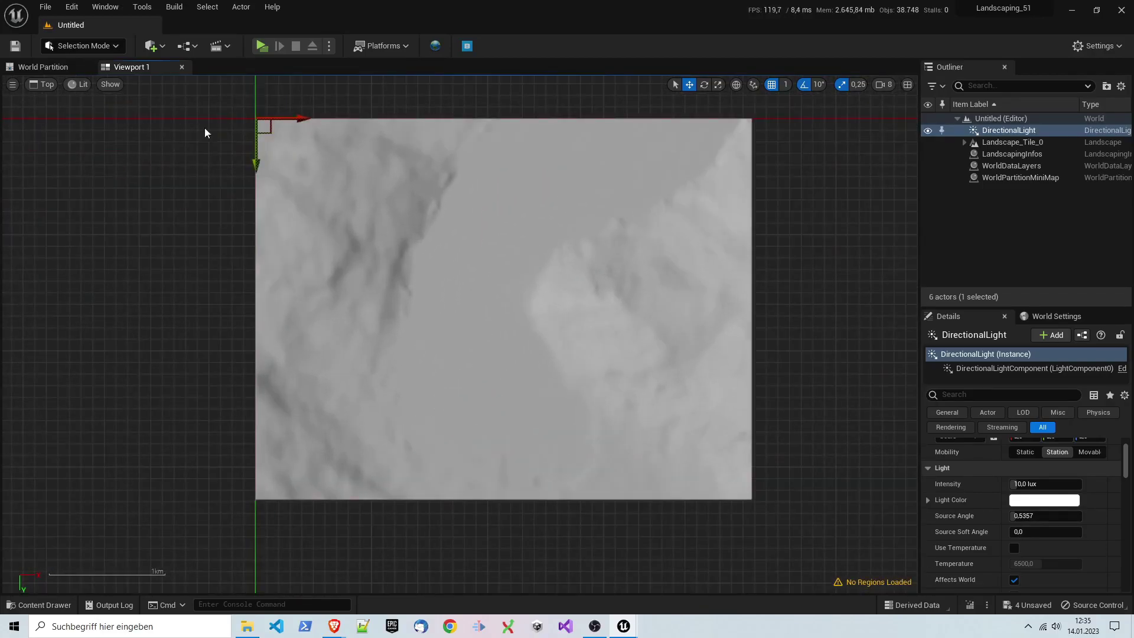
- In Perspective view, select the LandscapeStreamingProxy and fly the camera to it with Go Here
{"action": "left_click", "coordinate": [46, 84]}
{"action": "left_click", "coordinate": [70, 103]}
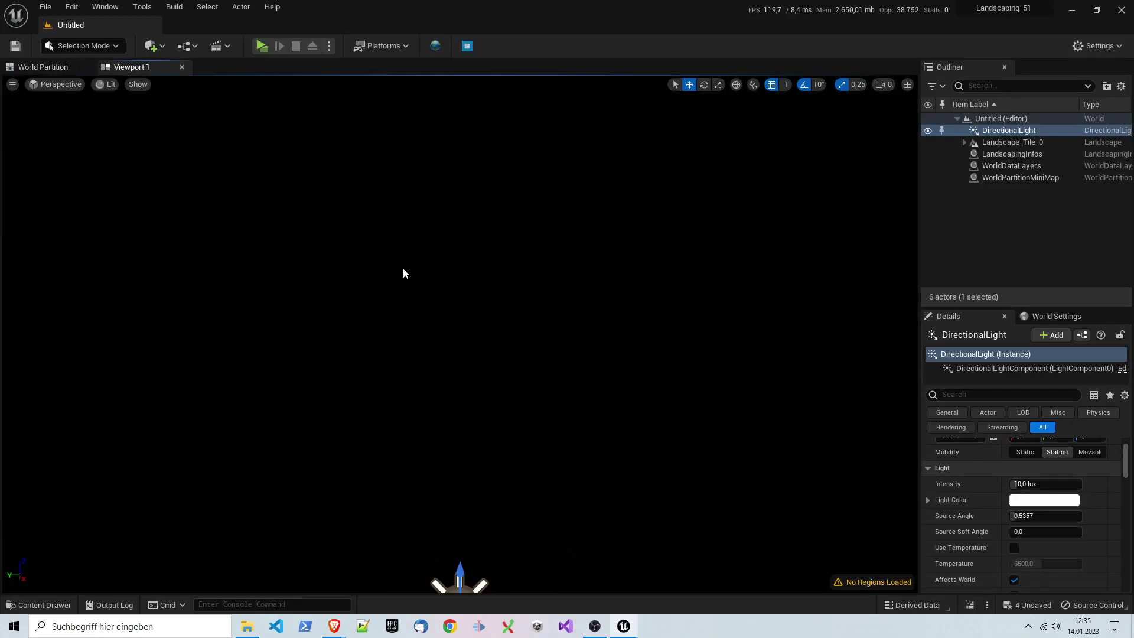
{"action": "left_click", "coordinate": [964, 142]}
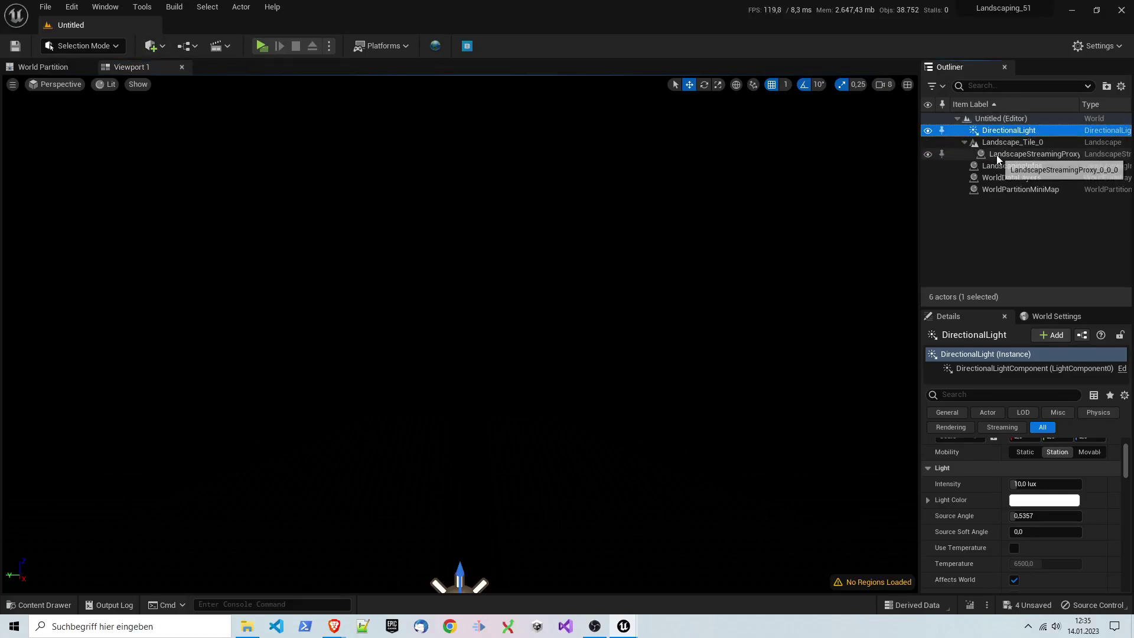
{"action": "left_click", "coordinate": [997, 155]}
{"action": "left_click_drag", "start_coordinate": [438, 414], "coordinate": [463, 378]}
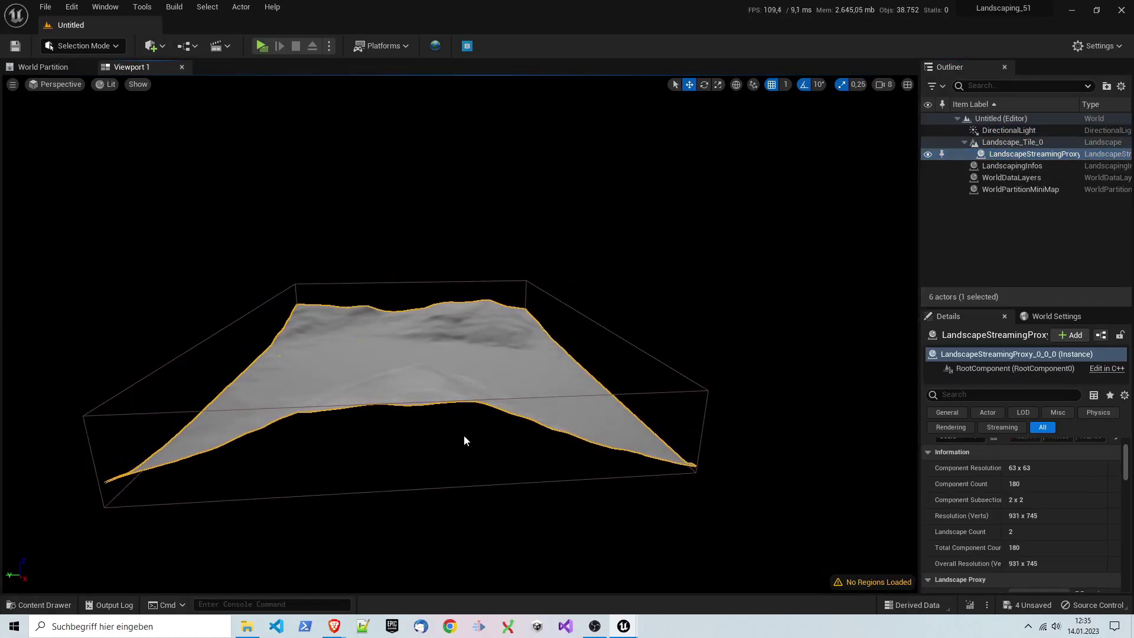
{"action": "right_click", "coordinate": [438, 371]}
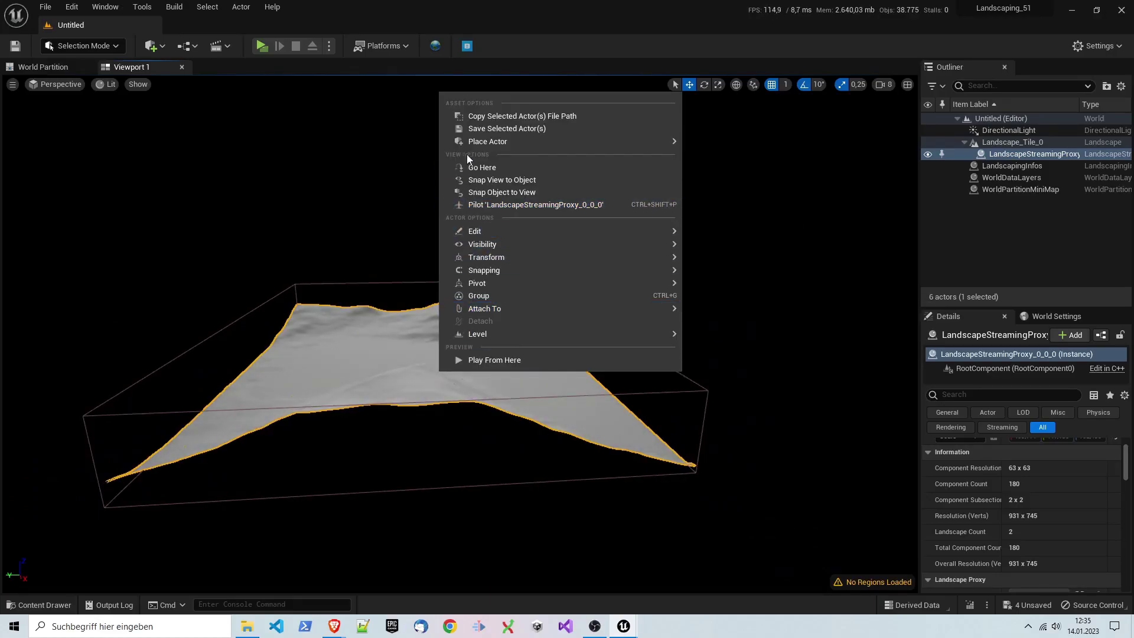
{"action": "left_click", "coordinate": [473, 168]}
{"action": "mouse_move", "coordinate": [474, 170]}
{"action": "left_mouse_down"}
{"action": "mouse_move", "coordinate": [473, 153]}
{"action": "mouse_move", "coordinate": [473, 177]}
{"action": "left_mouse_up"}
{"action": "left_click_drag", "start_coordinate": [448, 316], "coordinate": [507, 311]}
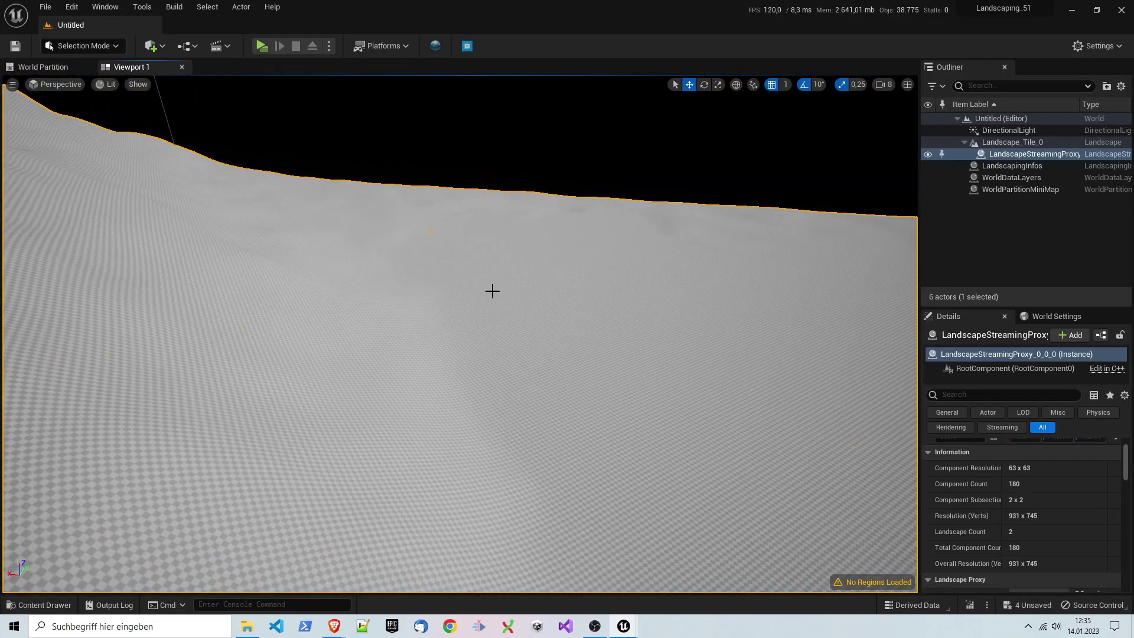
- Reopen the Landscaping window and drape the landscape with Mapbox satellite imagery as a decal
{"action": "left_click", "coordinate": [437, 47]}
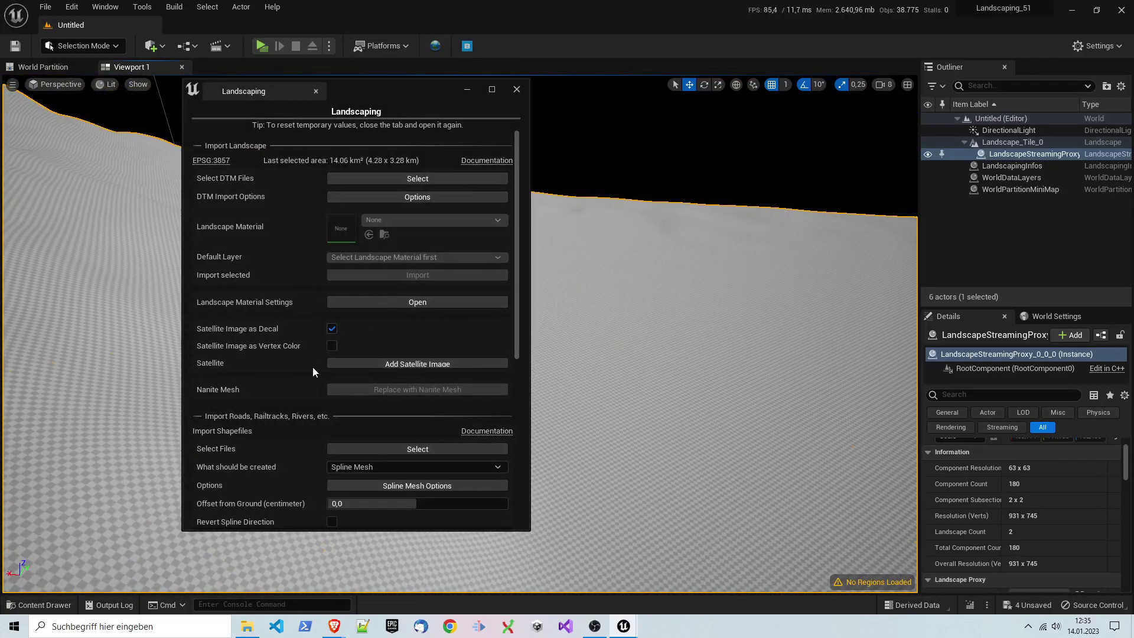
{"action": "scroll", "coordinate": [314, 369], "scroll_direction": "down", "scroll_amount": 2}
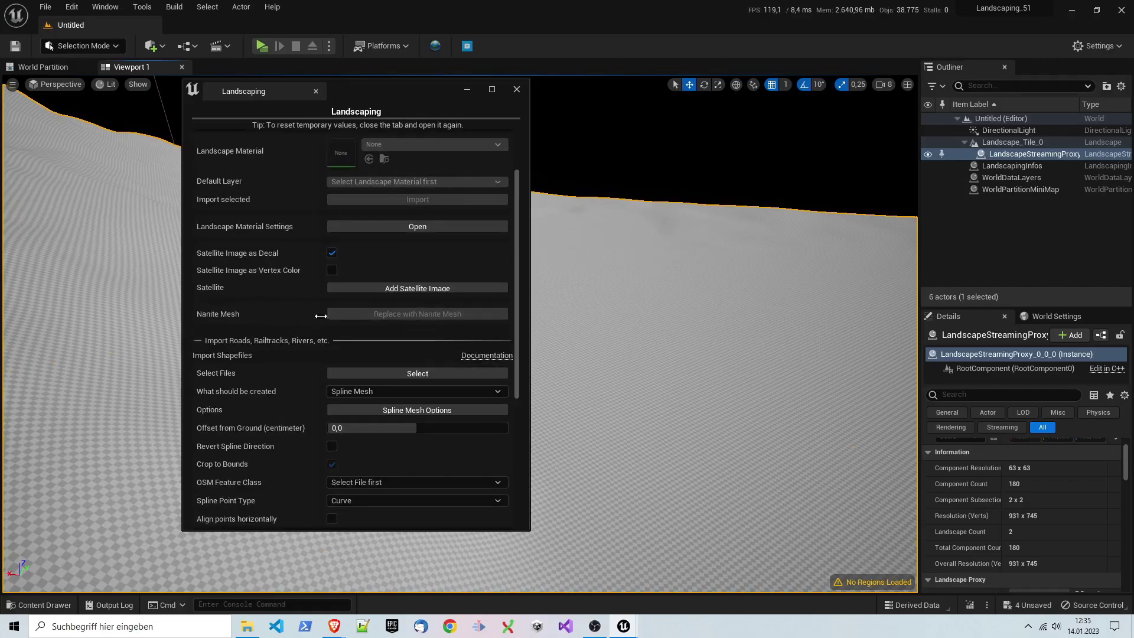
{"action": "left_click", "coordinate": [375, 290]}
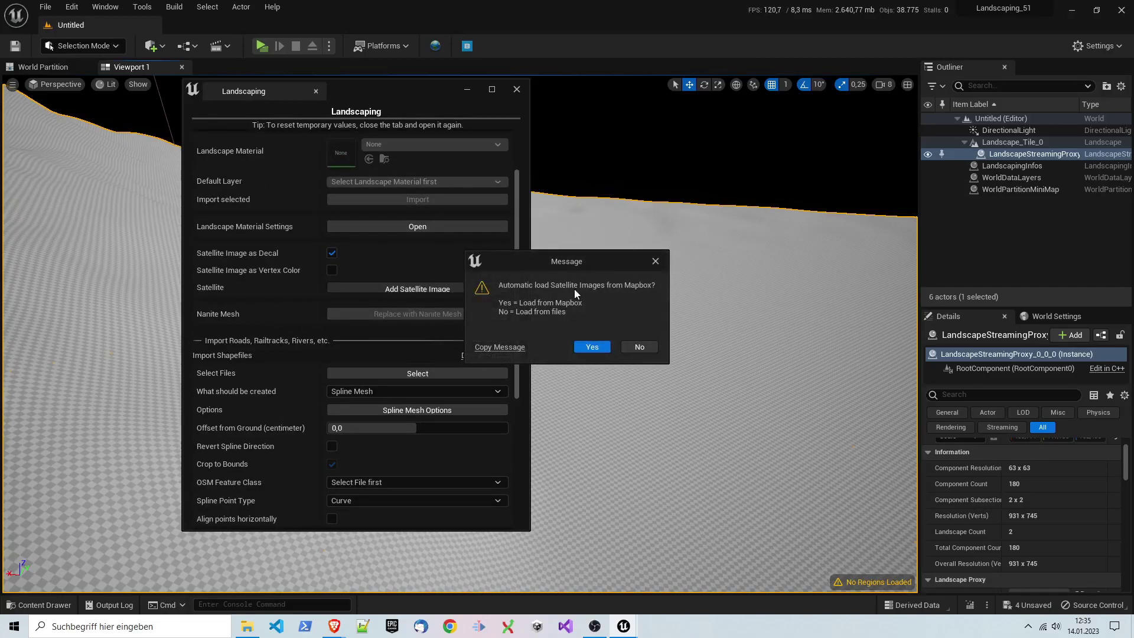
{"action": "left_click", "coordinate": [592, 348]}
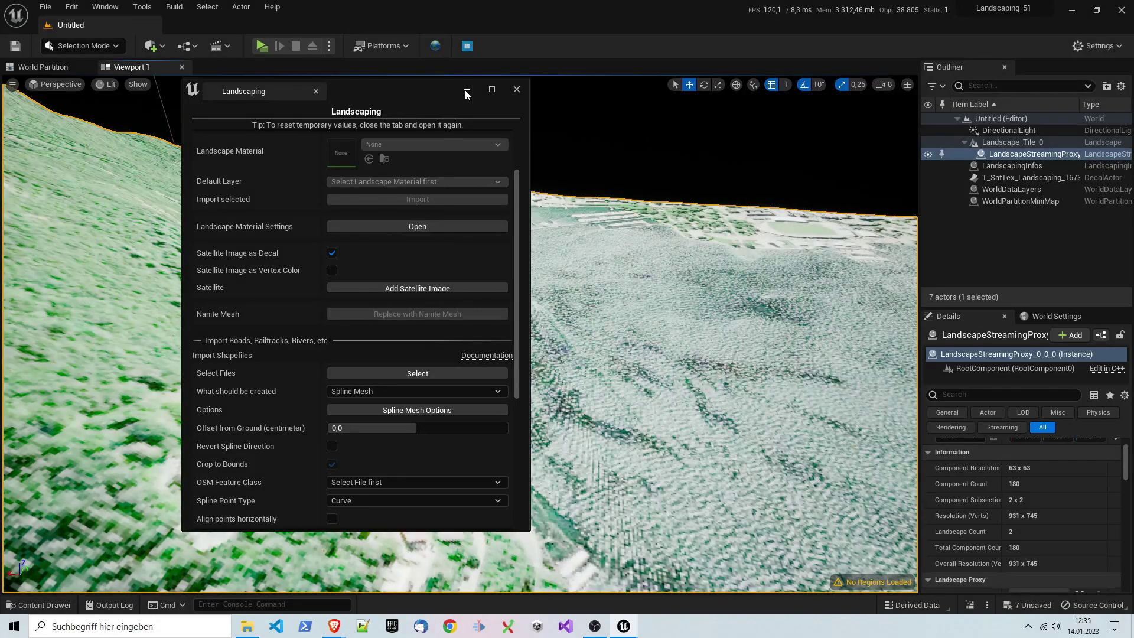
- Minimize the Landscaping window and inspect the textured landscape from the Top view
{"action": "left_click", "coordinate": [467, 90]}
{"action": "left_click", "coordinate": [59, 84]}
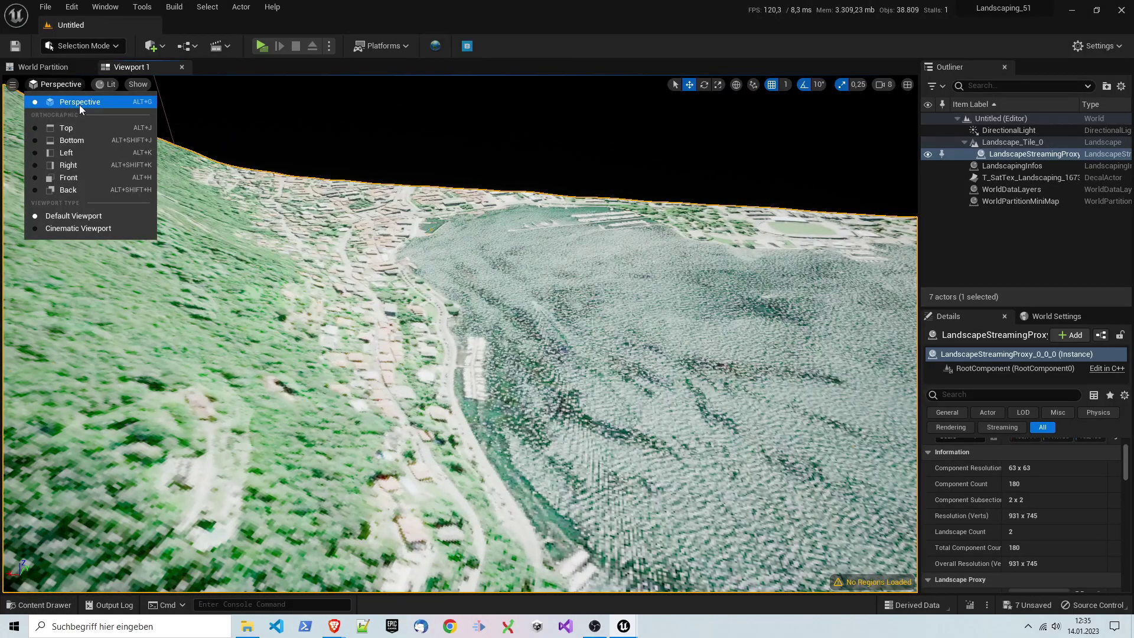
{"action": "left_click", "coordinate": [69, 127]}
{"action": "scroll", "coordinate": [461, 331], "scroll_direction": "down", "scroll_amount": 1}
{"action": "scroll", "coordinate": [463, 270], "scroll_direction": "up", "scroll_amount": 6}
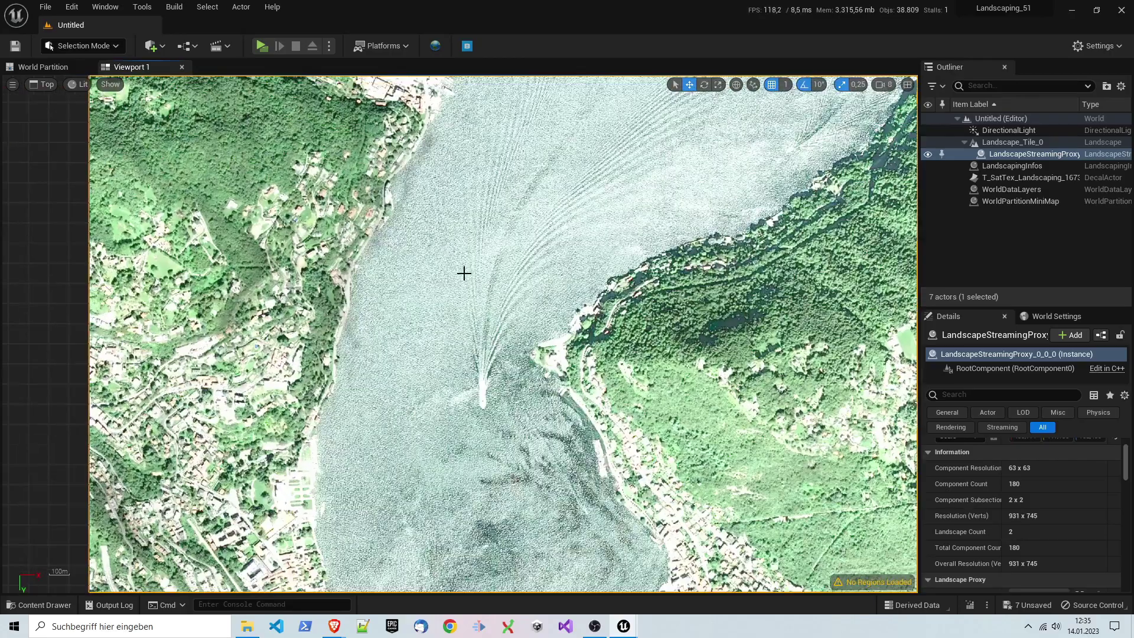
{"action": "scroll", "coordinate": [505, 353], "scroll_direction": "down", "scroll_amount": 2}
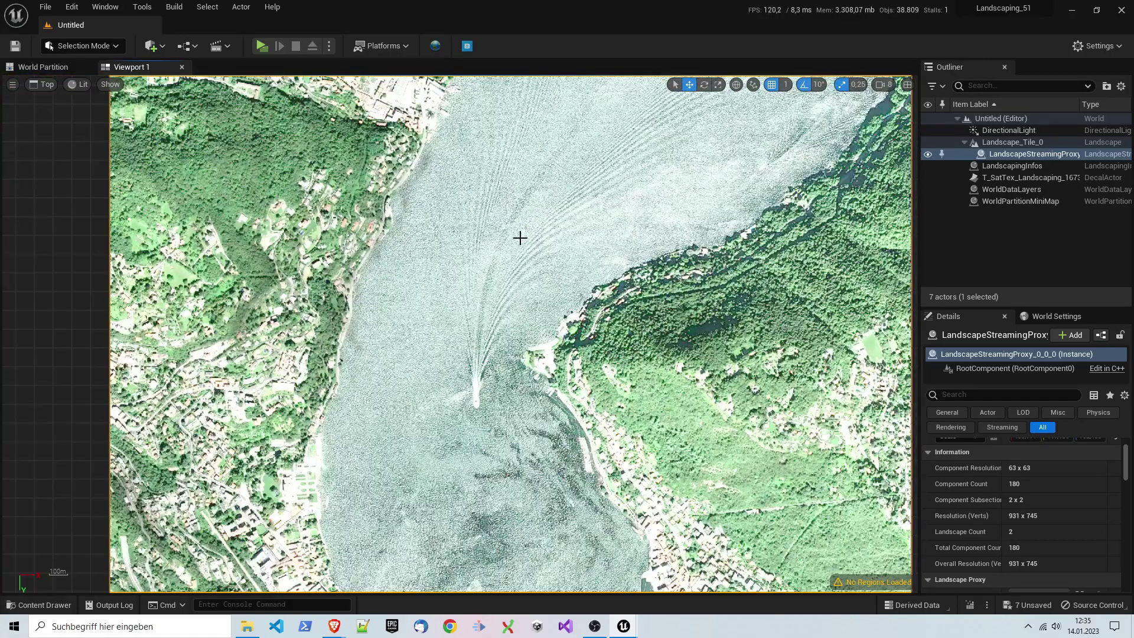
{"action": "scroll", "coordinate": [455, 390], "scroll_direction": "down", "scroll_amount": 3}
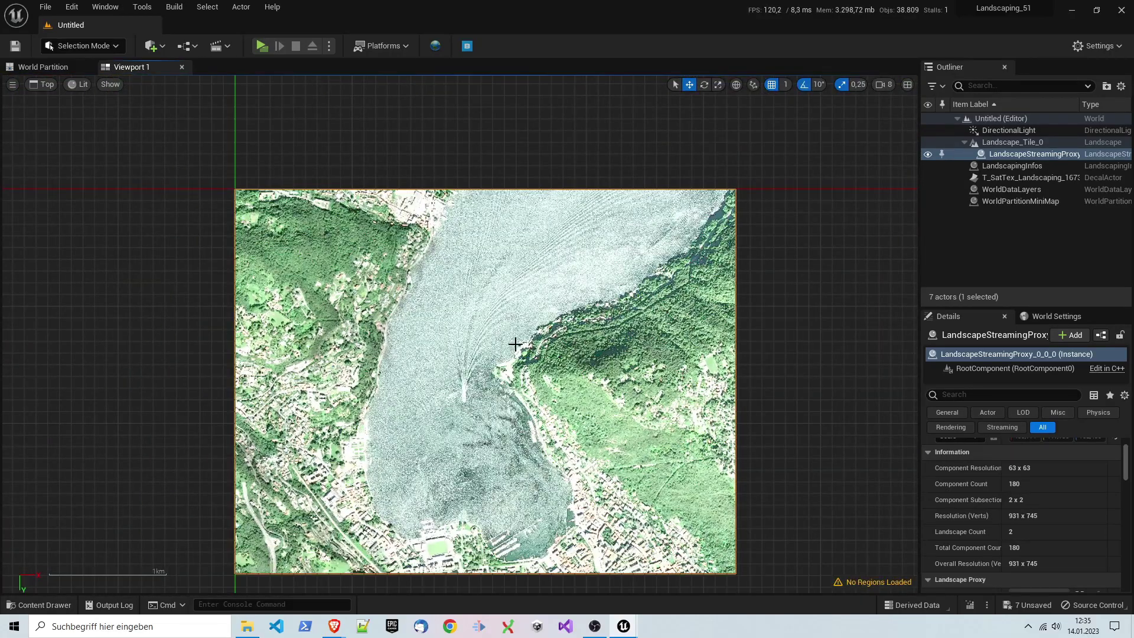
{"action": "scroll", "coordinate": [474, 417], "scroll_direction": "up", "scroll_amount": 4}
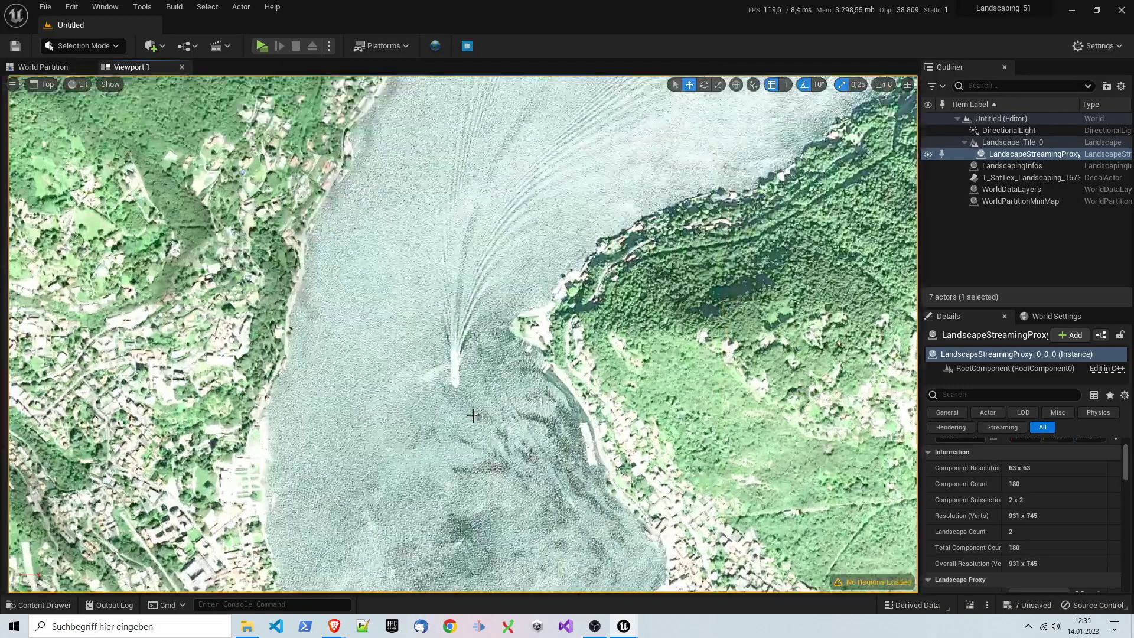
{"action": "scroll", "coordinate": [461, 393], "scroll_direction": "down", "scroll_amount": 5}
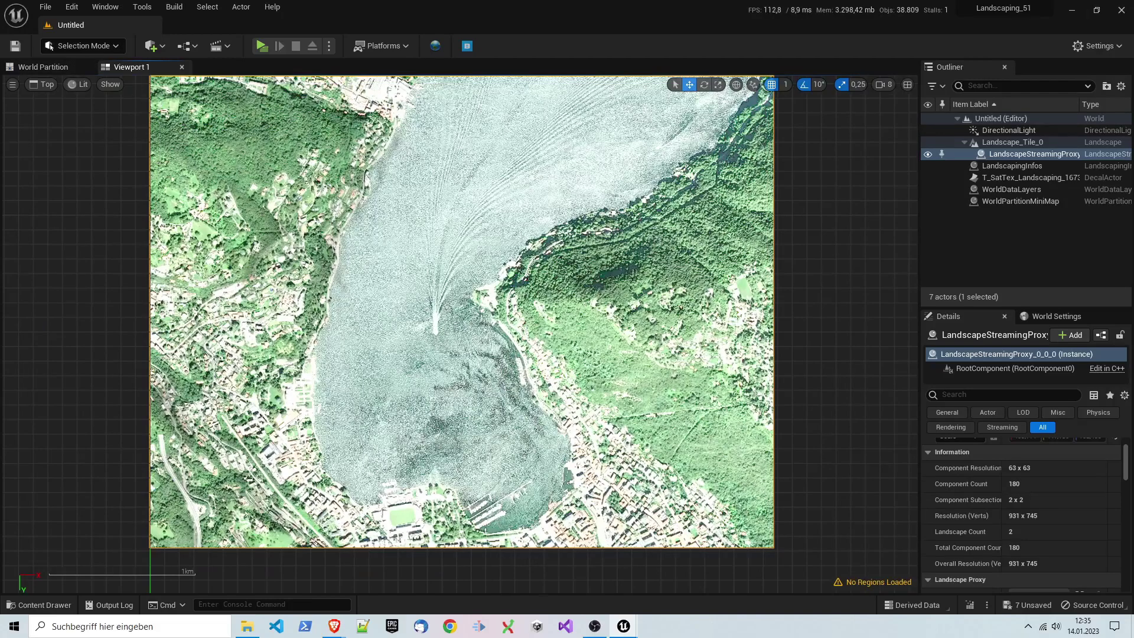
- Return the viewport to Perspective and fly low over the lake shore
{"action": "left_click", "coordinate": [41, 85]}
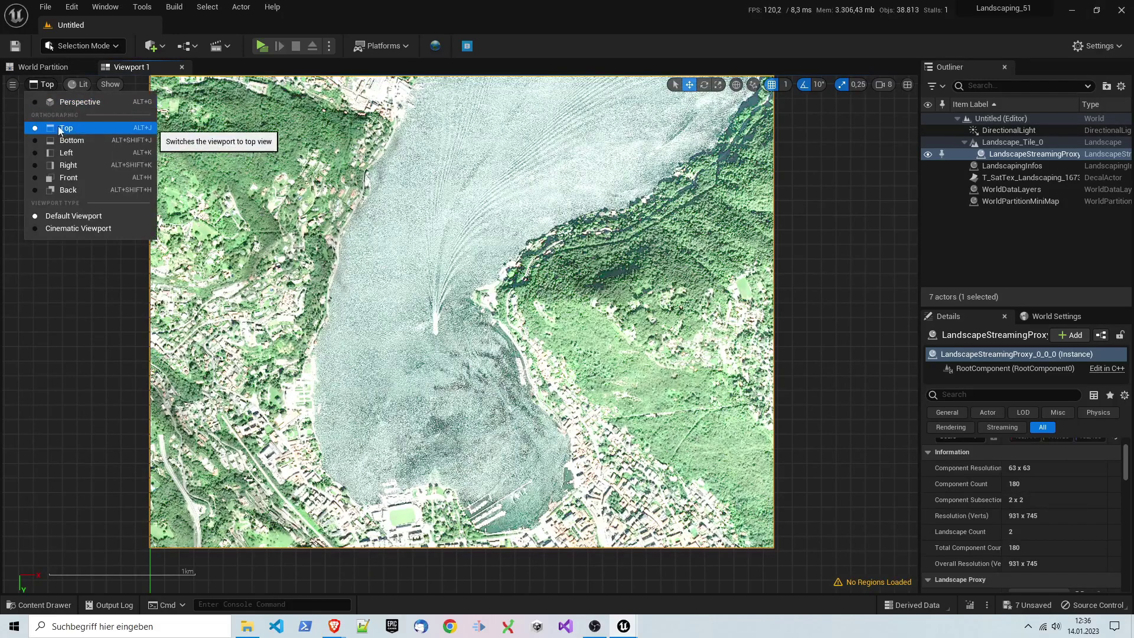
{"action": "left_click", "coordinate": [64, 89]}
{"action": "left_click", "coordinate": [44, 85]}
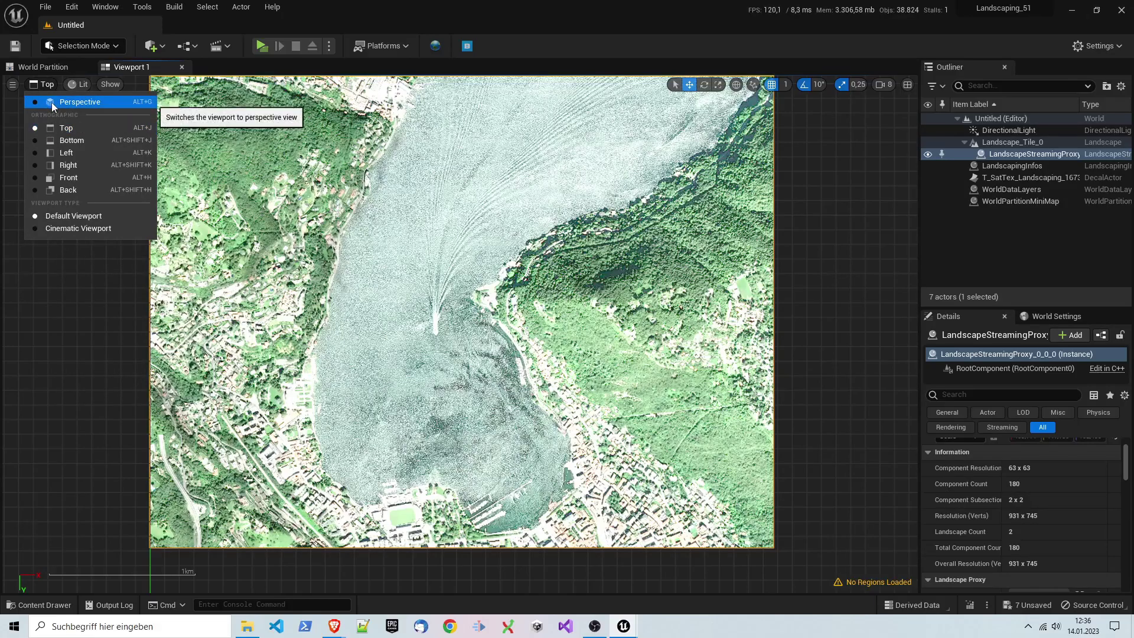
{"action": "left_click", "coordinate": [52, 102]}
{"action": "right_click_drag", "start_coordinate": [52, 107], "coordinate": [815, 84]}
{"action": "scroll", "coordinate": [486, 352], "scroll_direction": "down", "scroll_amount": 10}
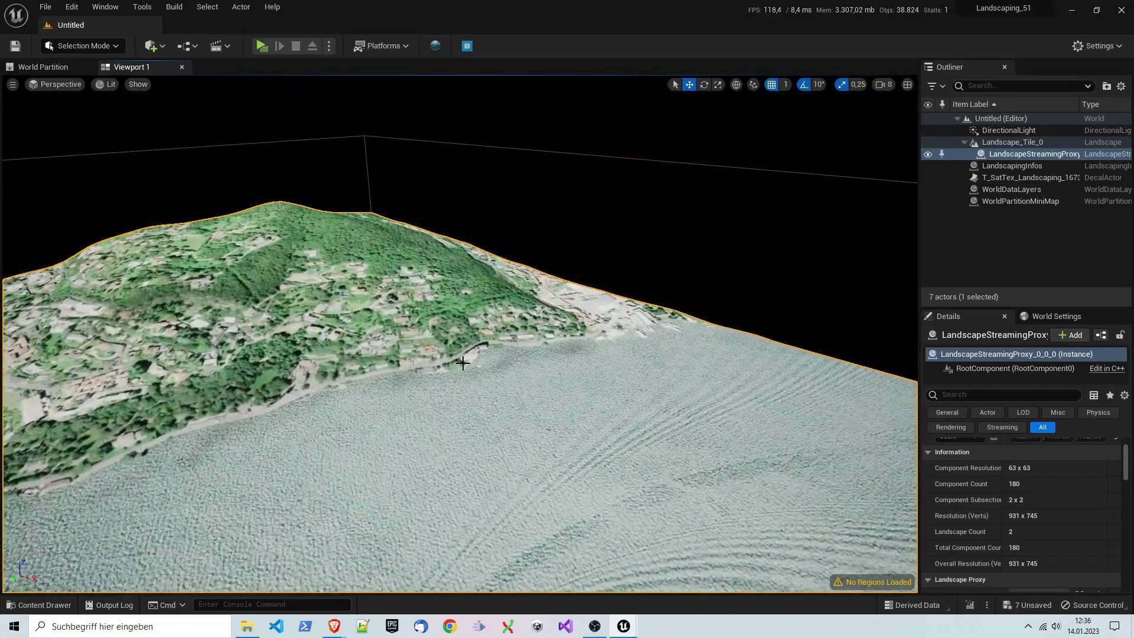
{"action": "right_click_drag", "start_coordinate": [489, 332], "coordinate": [549, 378]}
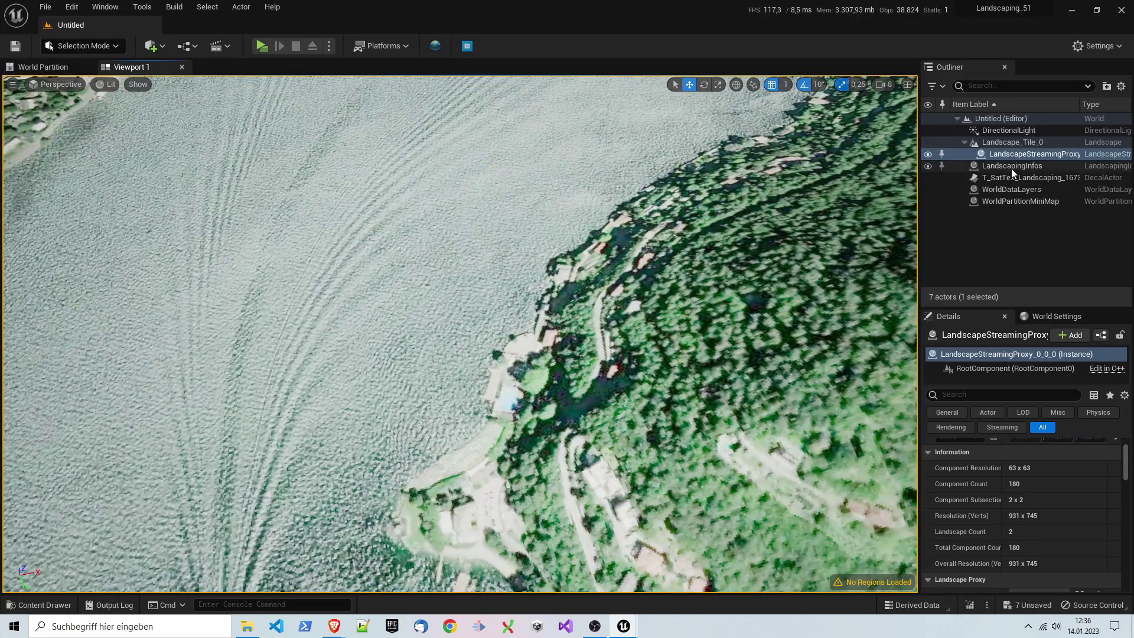
{"action": "left_click", "coordinate": [937, 178]}
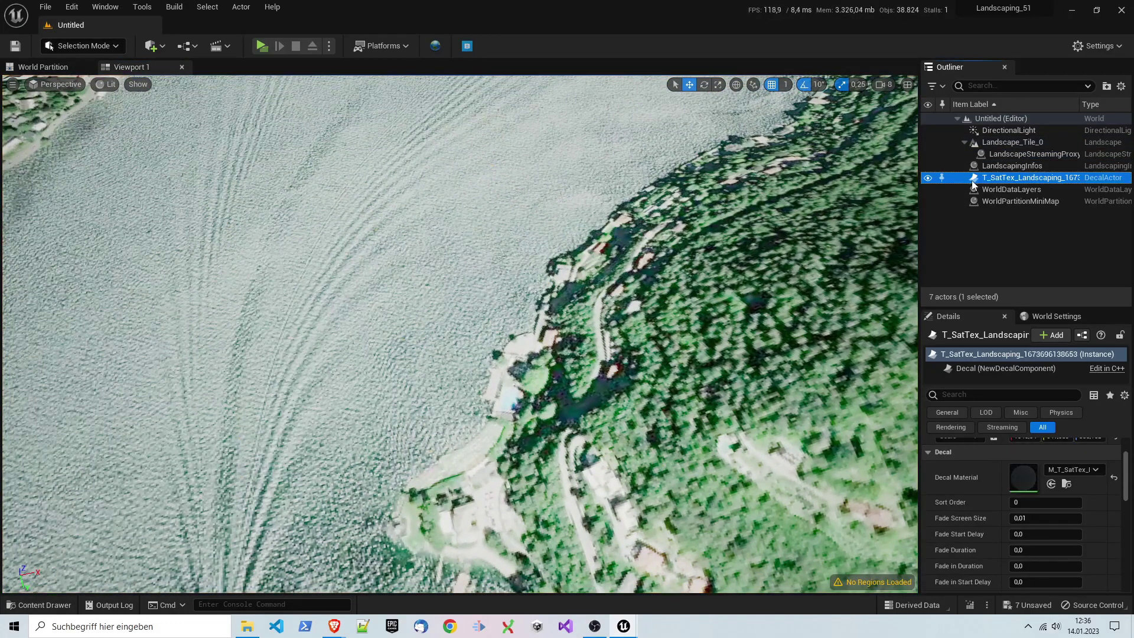
{"action": "left_click", "coordinate": [928, 178]}
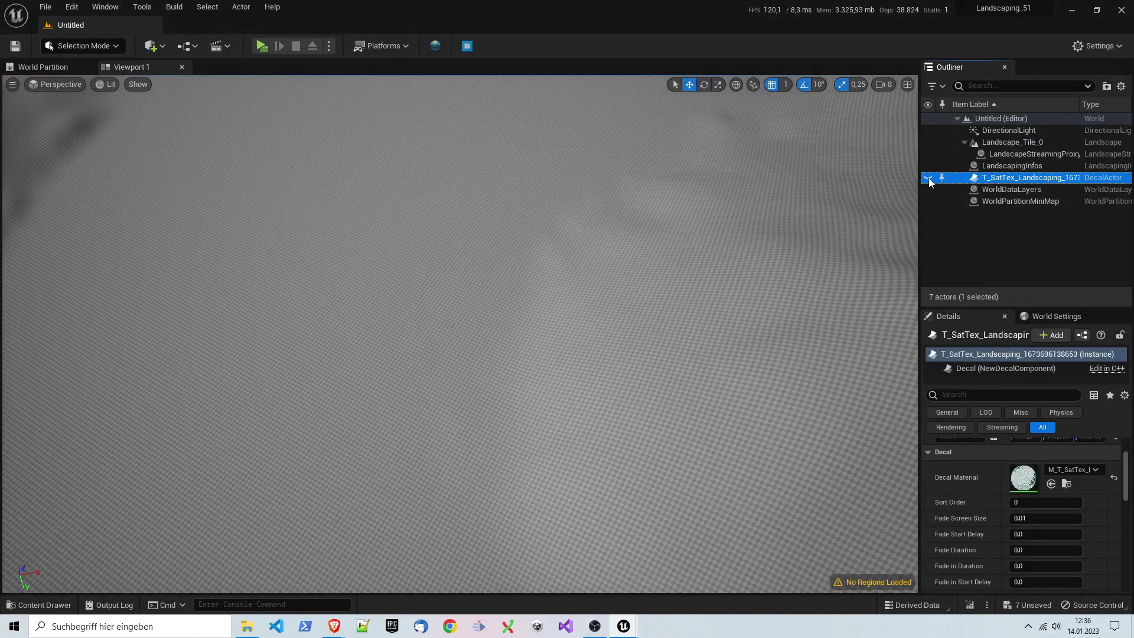
{"action": "scroll", "coordinate": [433, 283], "scroll_direction": "down", "scroll_amount": 5}
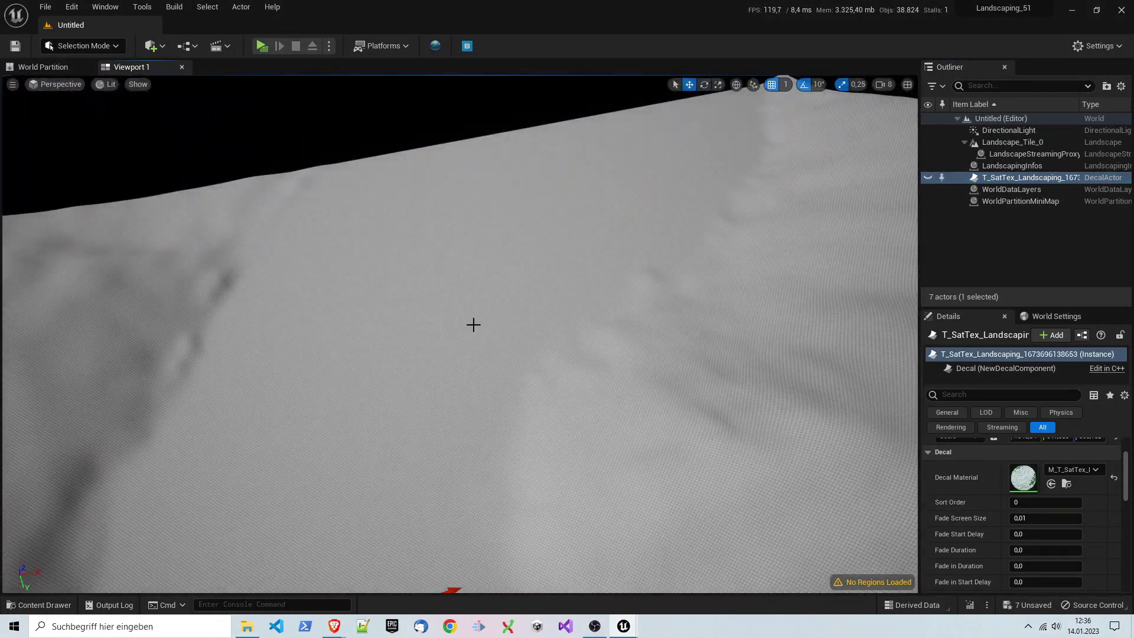
{"action": "left_click", "coordinate": [928, 179]}
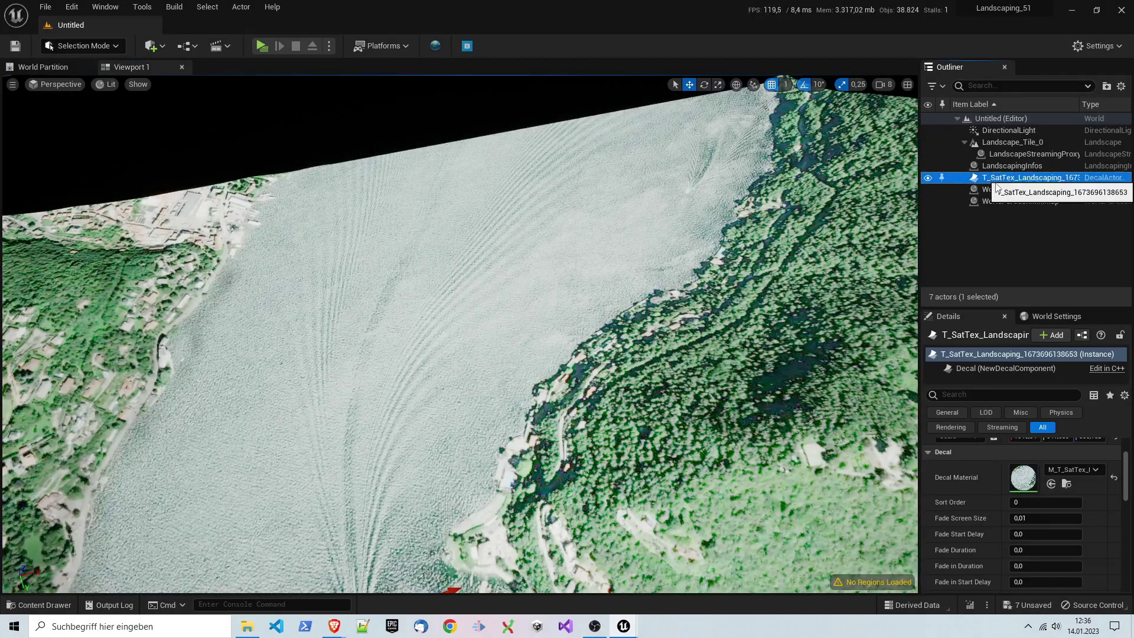
{"action": "left_click", "coordinate": [1067, 485]}
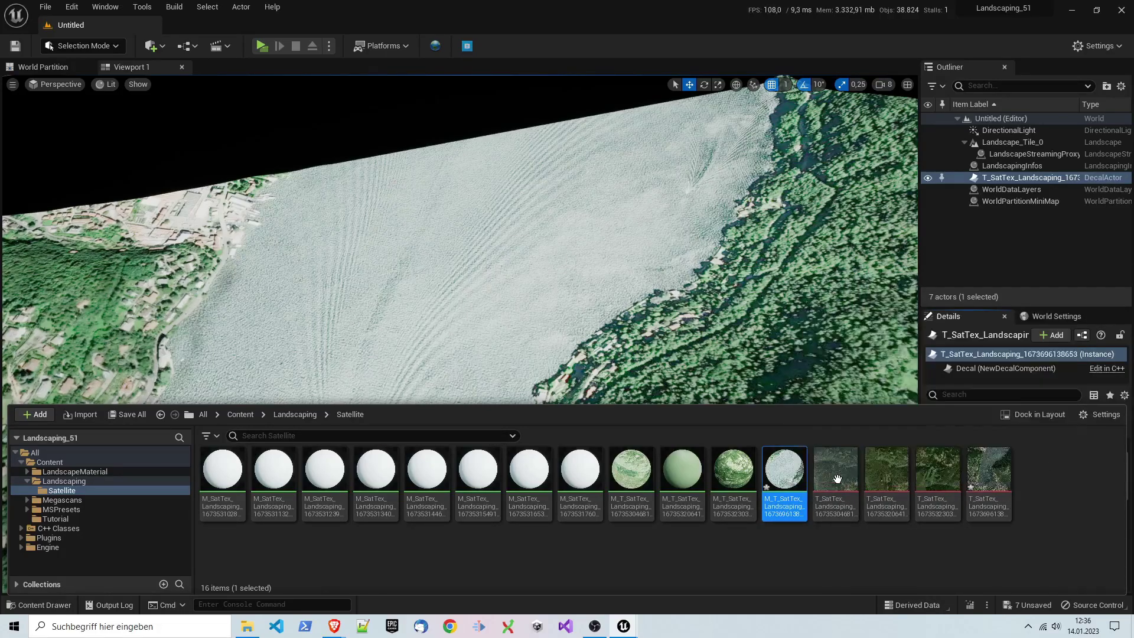
{"action": "left_click", "coordinate": [992, 477]}
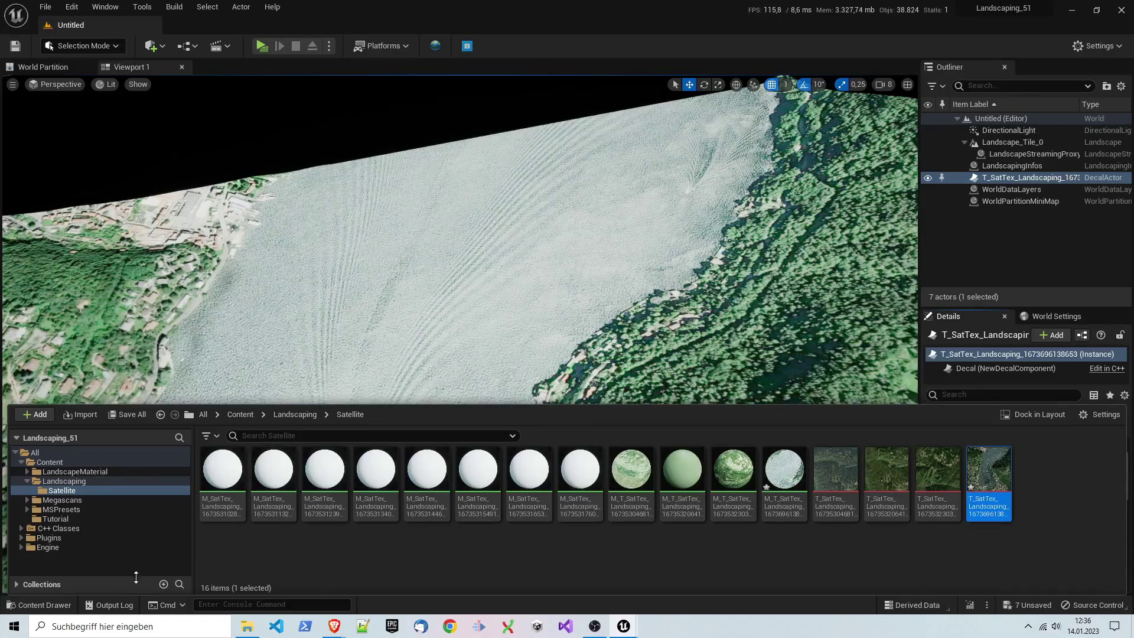
{"action": "left_click", "coordinate": [39, 605]}
{"action": "right_click_drag", "start_coordinate": [91, 585], "coordinate": [407, 354]}
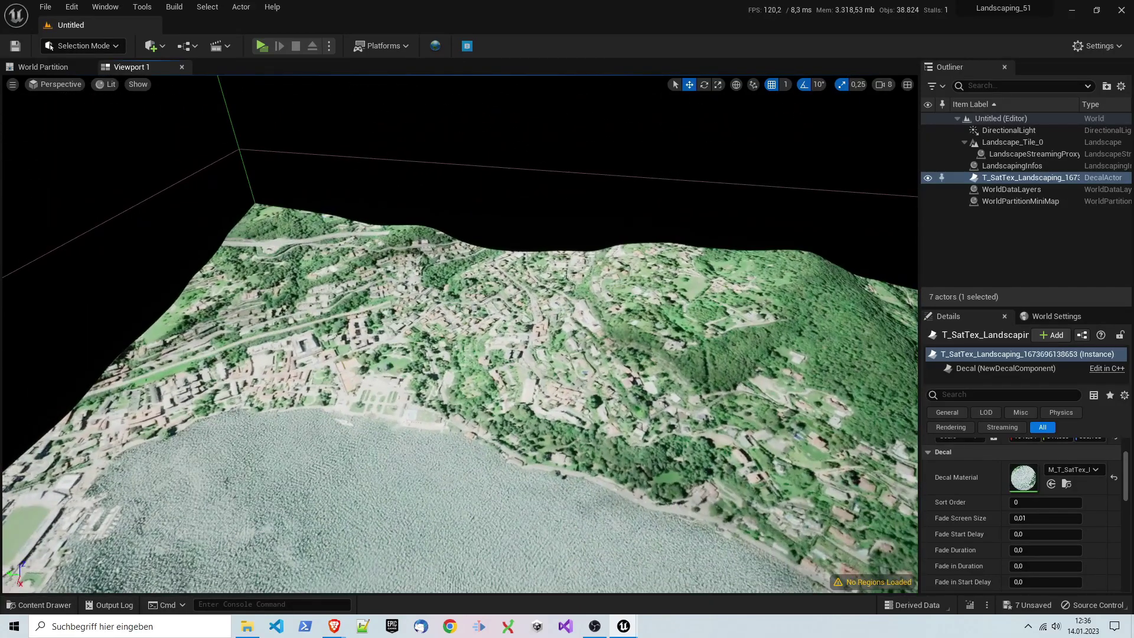
- Reopen the Landscaping window, untick Satellite Image as Decal, and orbit around the terrain
{"action": "left_click", "coordinate": [434, 45]}
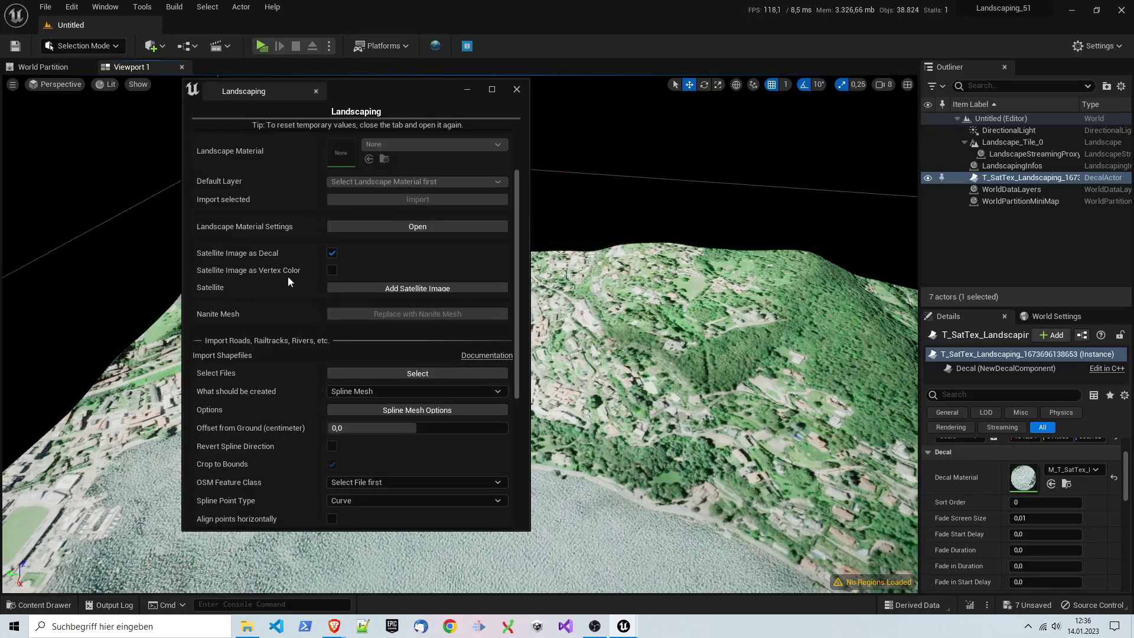
{"action": "left_click", "coordinate": [332, 253]}
{"action": "mouse_move", "coordinate": [735, 425]}
{"action": "left_mouse_down"}
{"action": "mouse_move", "coordinate": [732, 484]}
{"action": "mouse_move", "coordinate": [720, 414]}
{"action": "left_mouse_up"}
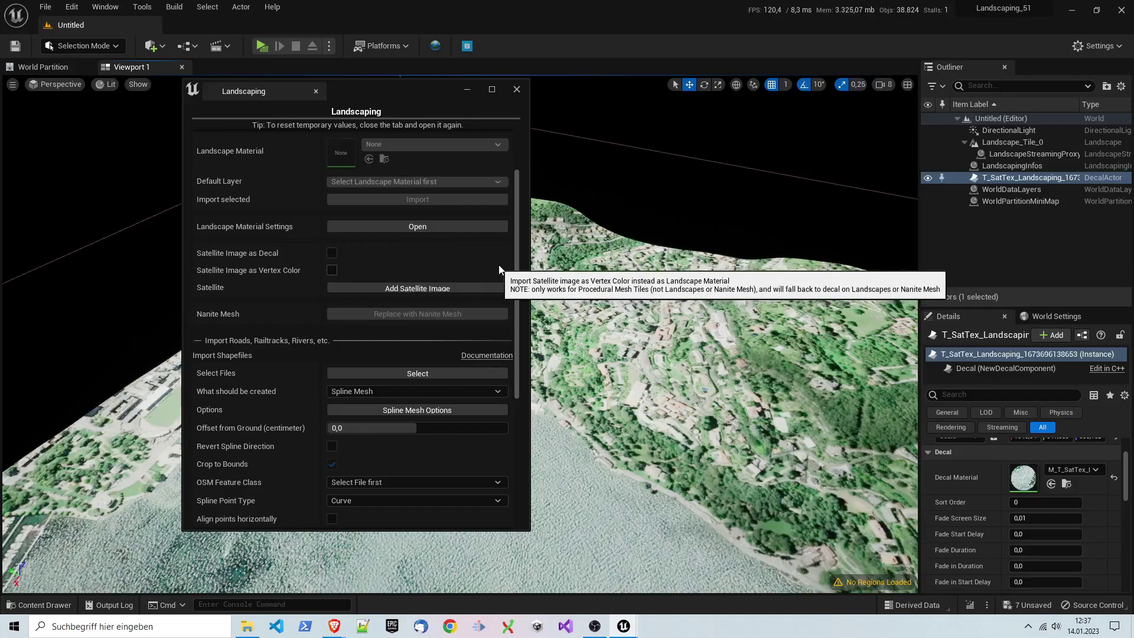
{"action": "left_click_drag", "start_coordinate": [516, 255], "coordinate": [517, 209]}
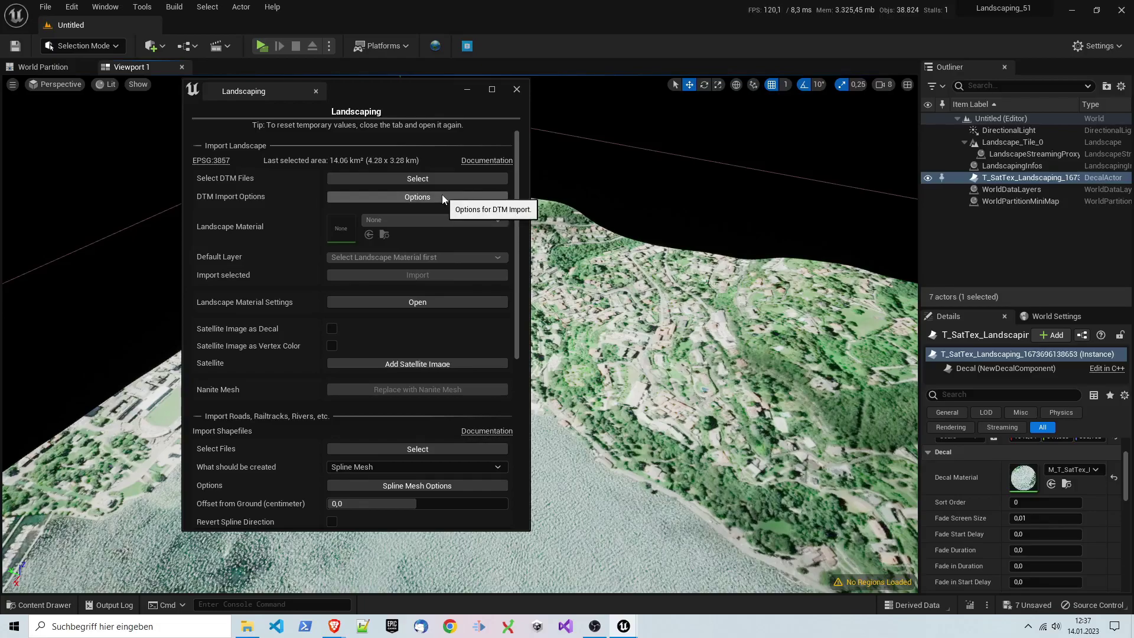
{"action": "right_click_drag", "start_coordinate": [590, 236], "coordinate": [591, 201]}
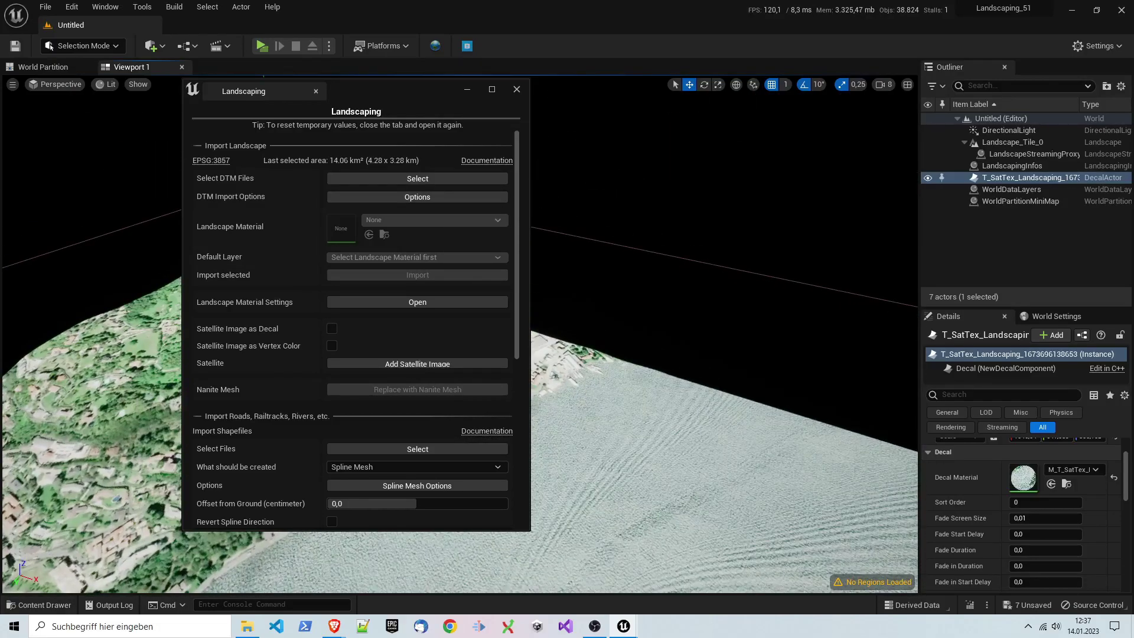
- Enlarge the DTM import area around Como to 194.15 km² and enable Import as Mesh
{"action": "left_click", "coordinate": [376, 201]}
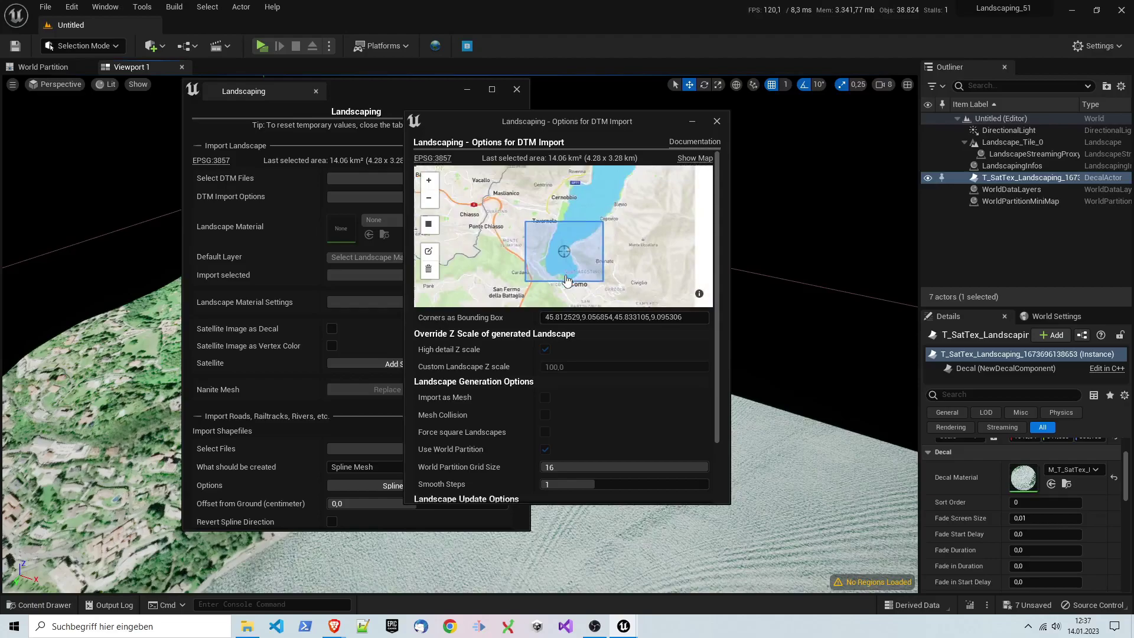
{"action": "scroll", "coordinate": [566, 279], "scroll_direction": "down", "scroll_amount": 2}
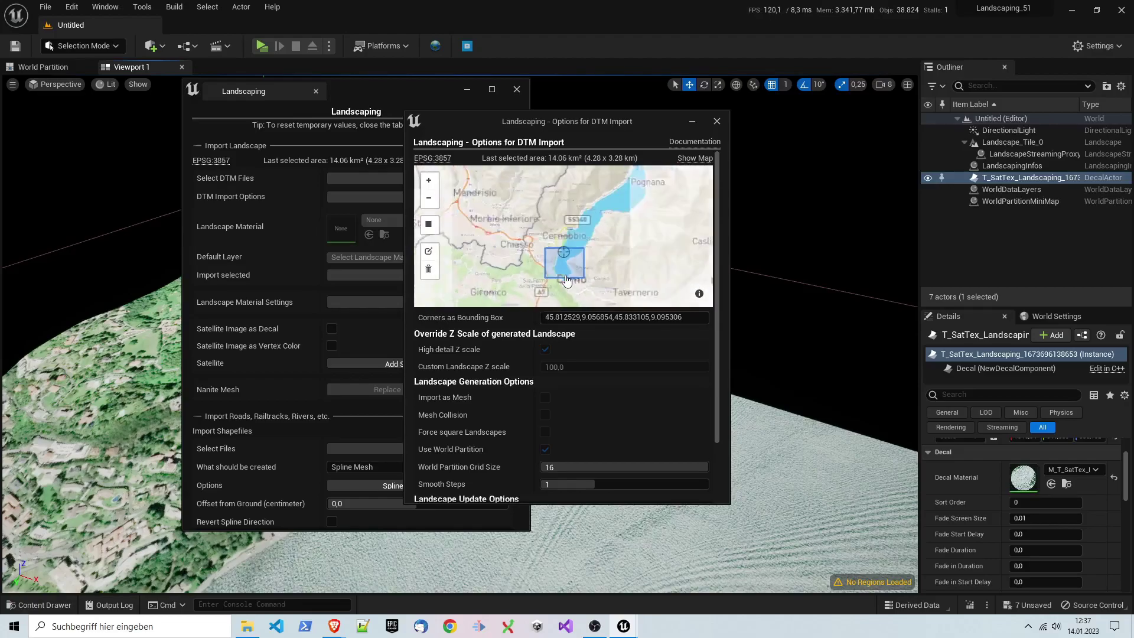
{"action": "left_click", "coordinate": [428, 254]}
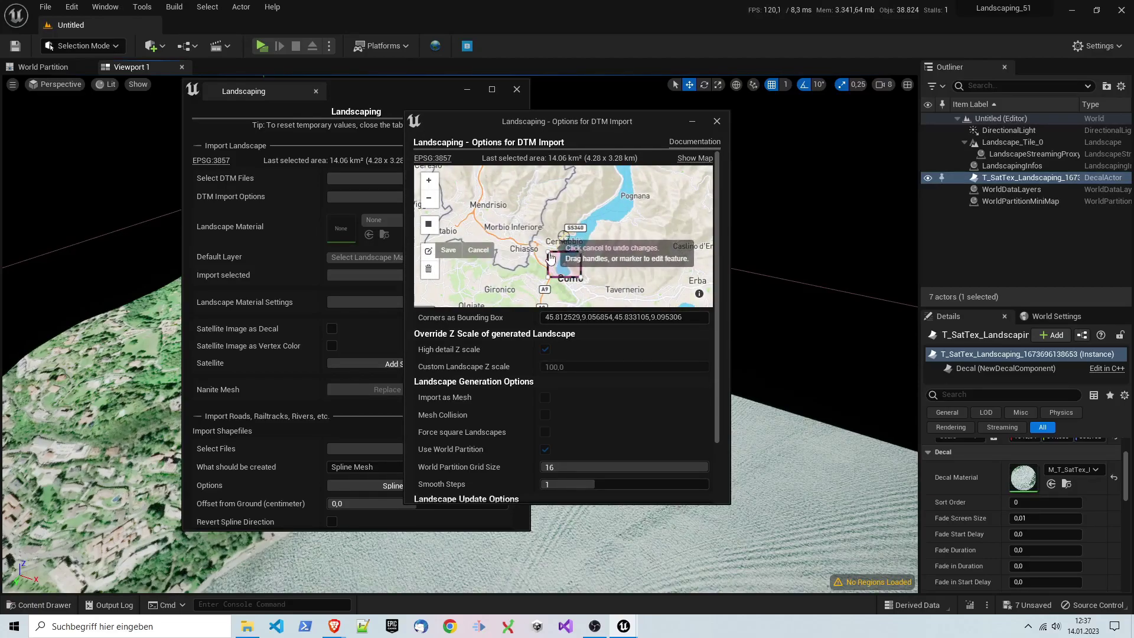
{"action": "left_click_drag", "start_coordinate": [550, 257], "coordinate": [499, 214]}
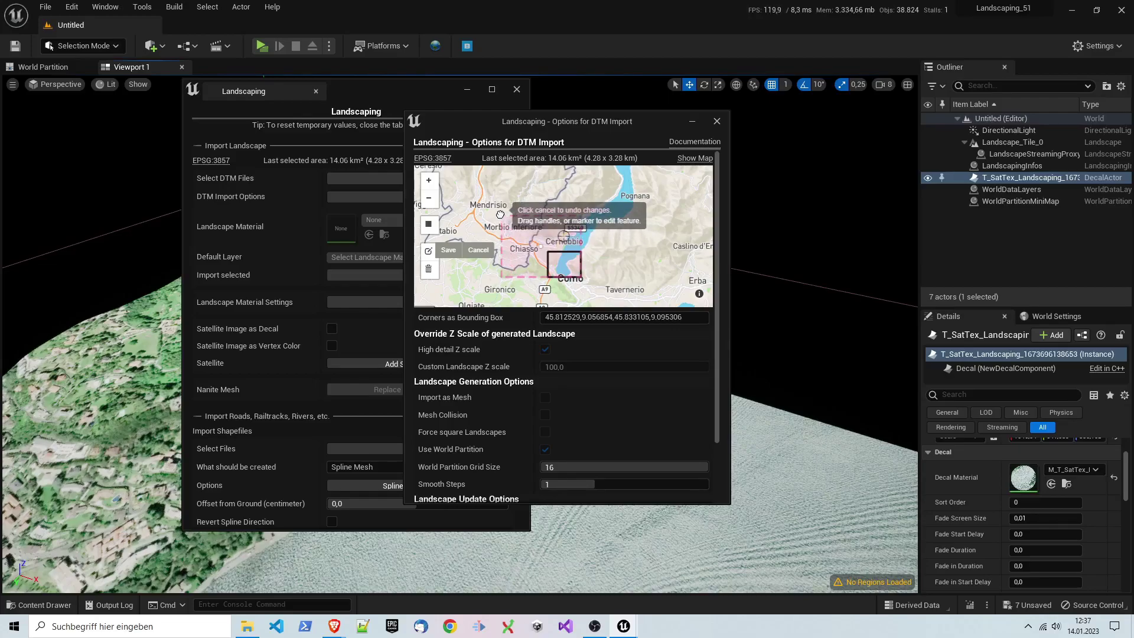
{"action": "left_click_drag", "start_coordinate": [581, 277], "coordinate": [626, 305]}
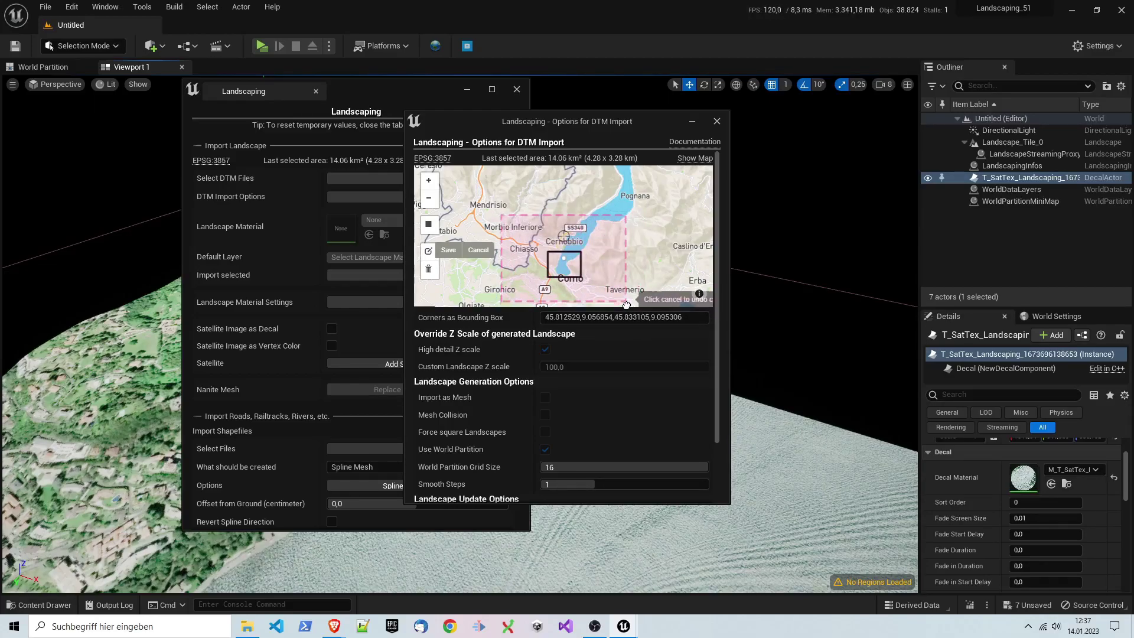
{"action": "scroll", "coordinate": [561, 231], "scroll_direction": "down", "scroll_amount": 2}
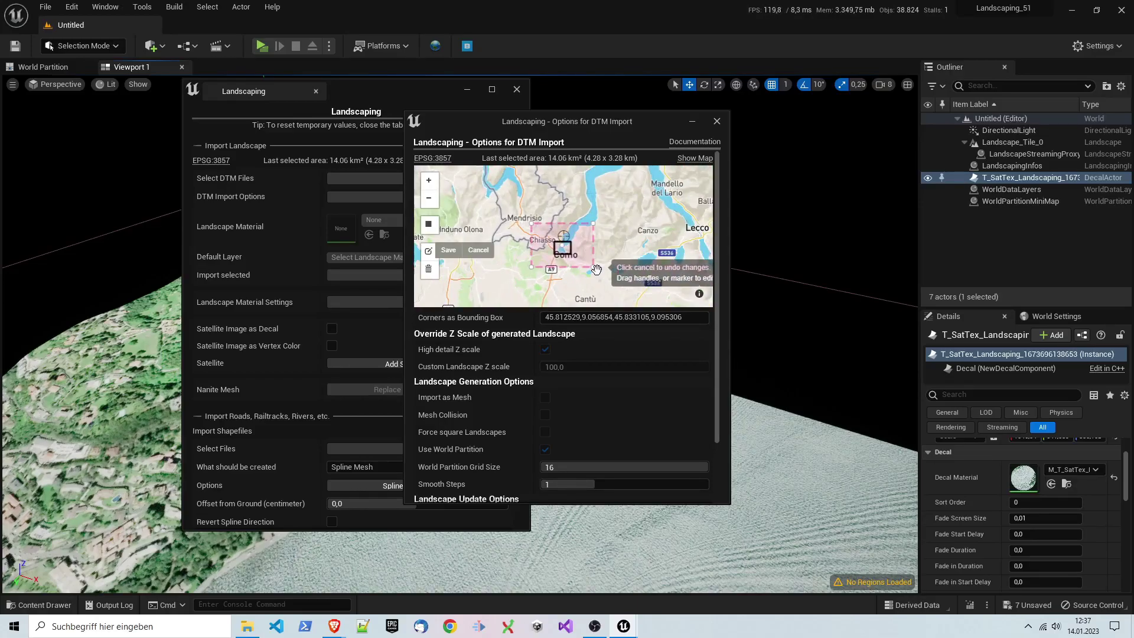
{"action": "left_click_drag", "start_coordinate": [595, 268], "coordinate": [594, 274]}
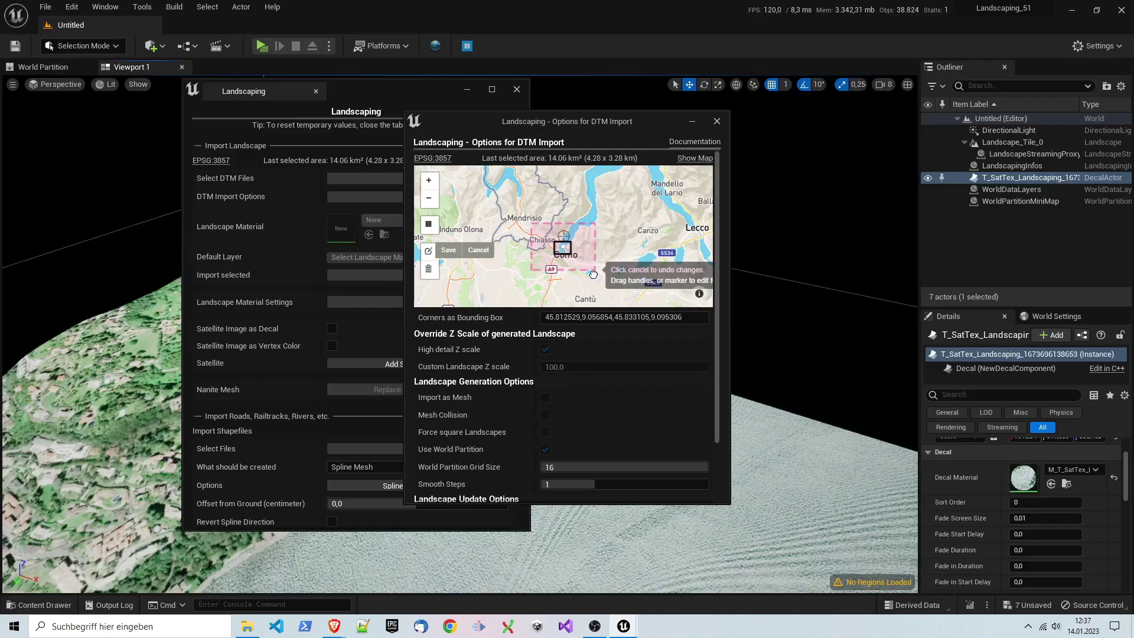
{"action": "left_click", "coordinate": [448, 249]}
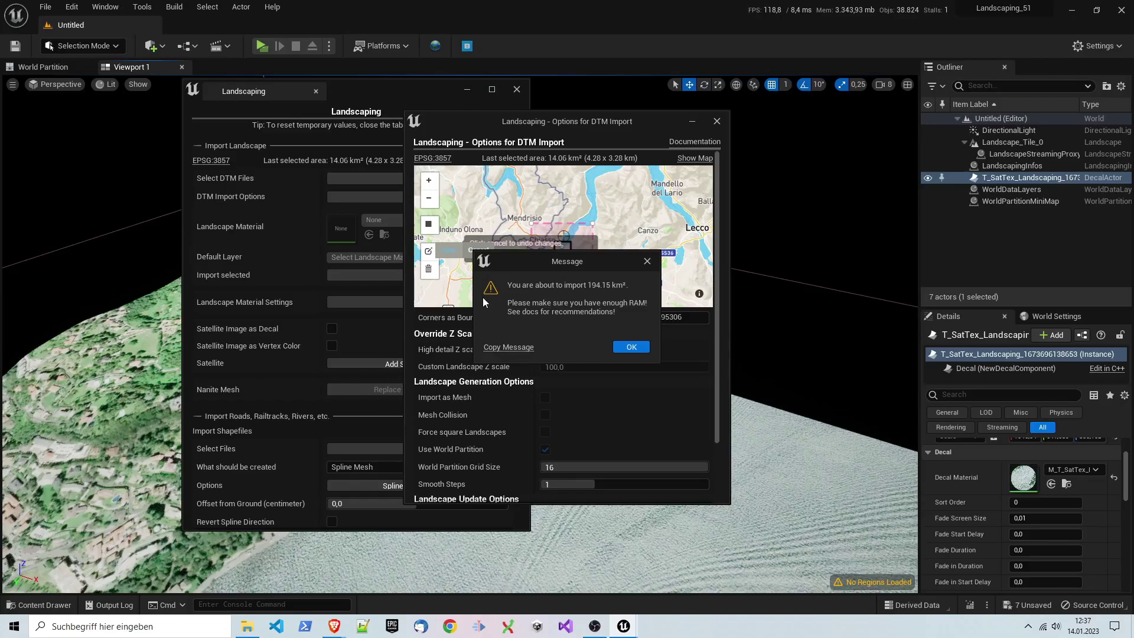
{"action": "left_click", "coordinate": [630, 347]}
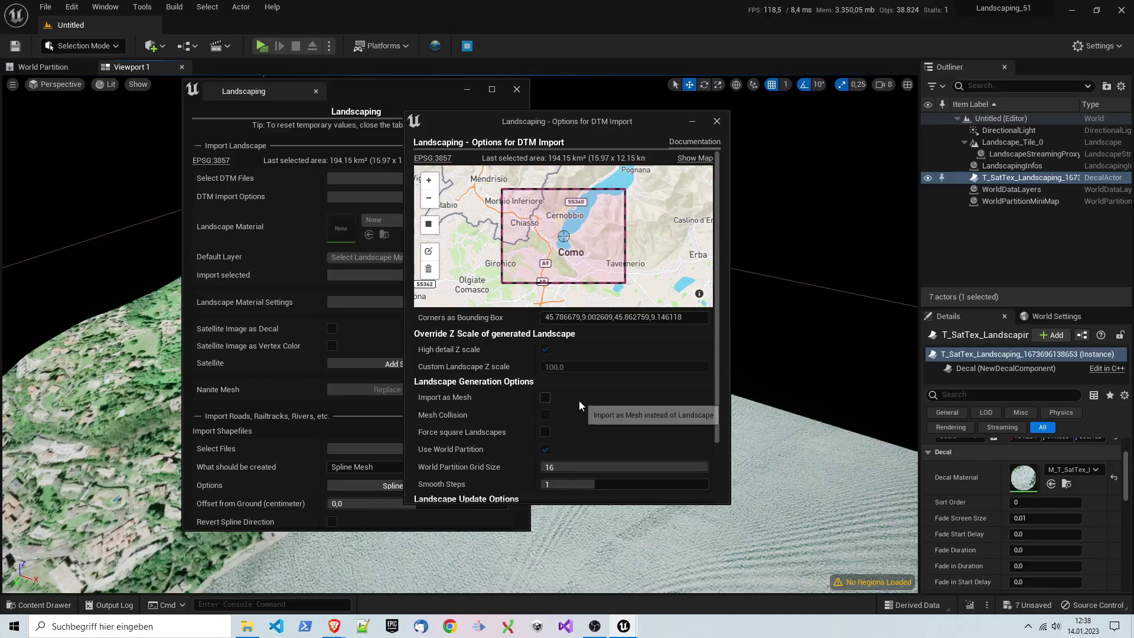
{"action": "left_click", "coordinate": [545, 397]}
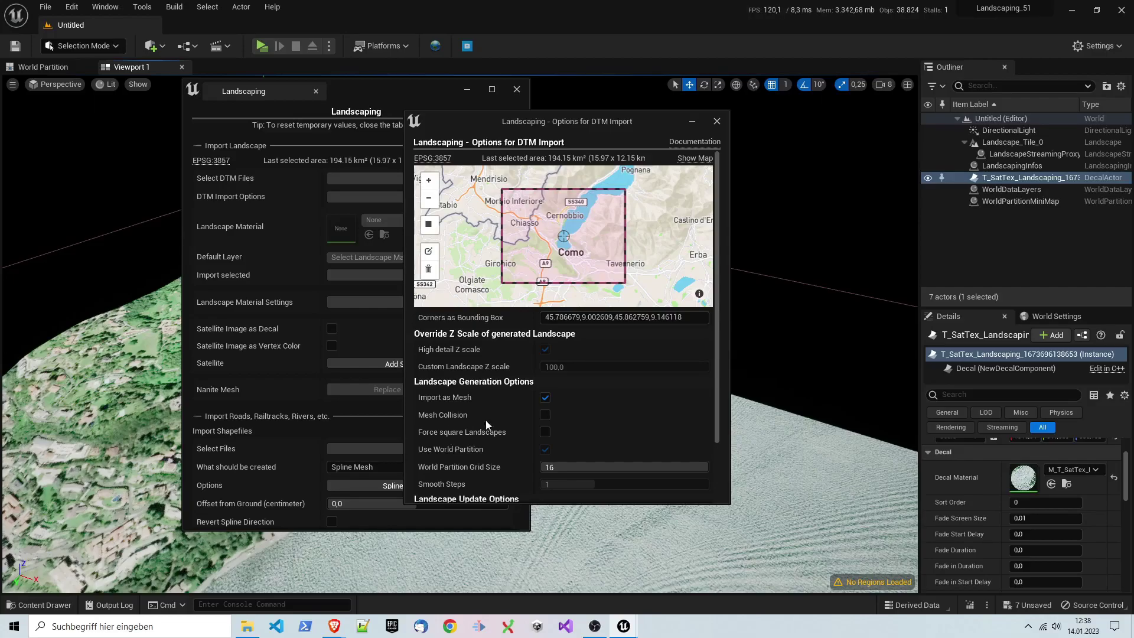
{"action": "left_click", "coordinate": [714, 121]}
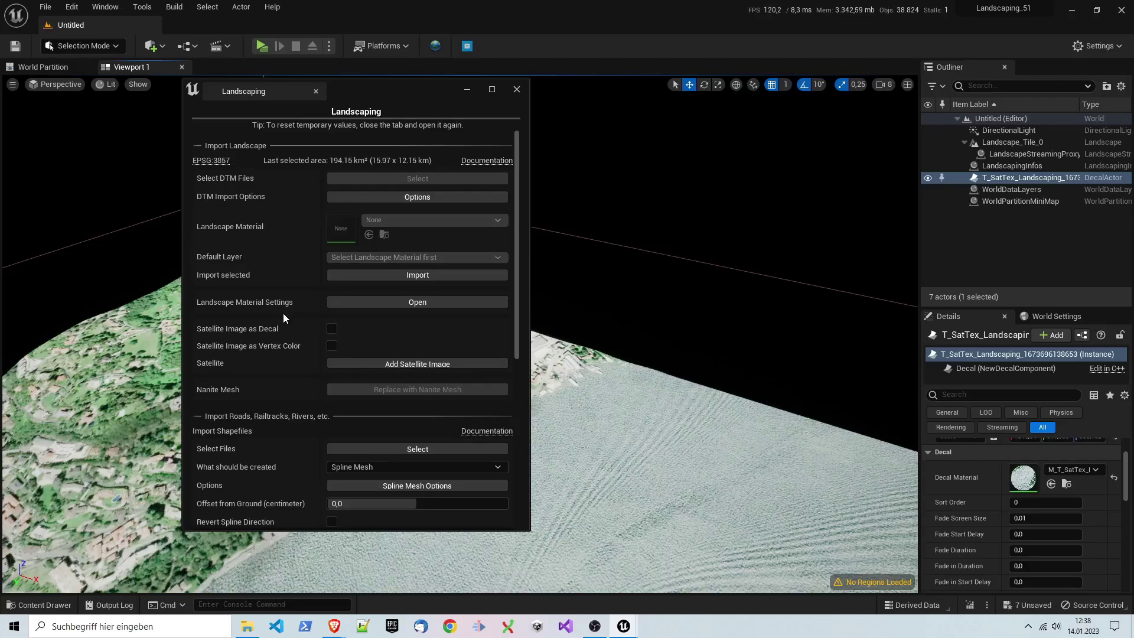
- Import the 194.15 km² Como area as LandscapeSM procedural mesh tiles
{"action": "left_click_drag", "start_coordinate": [516, 235], "coordinate": [516, 239]}
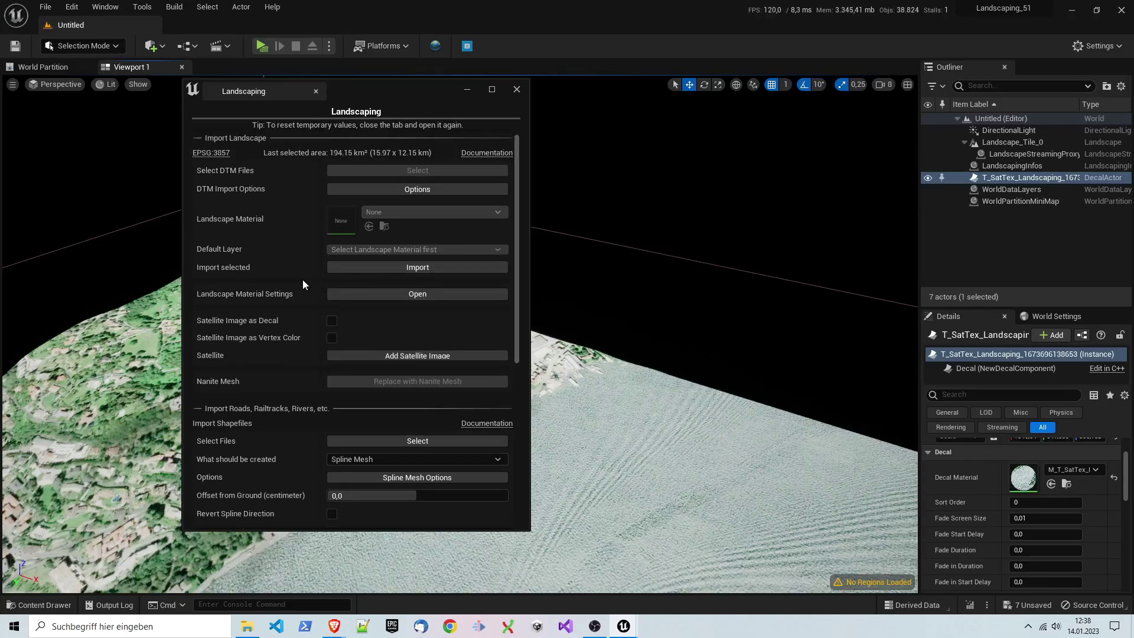
{"action": "left_click", "coordinate": [387, 267]}
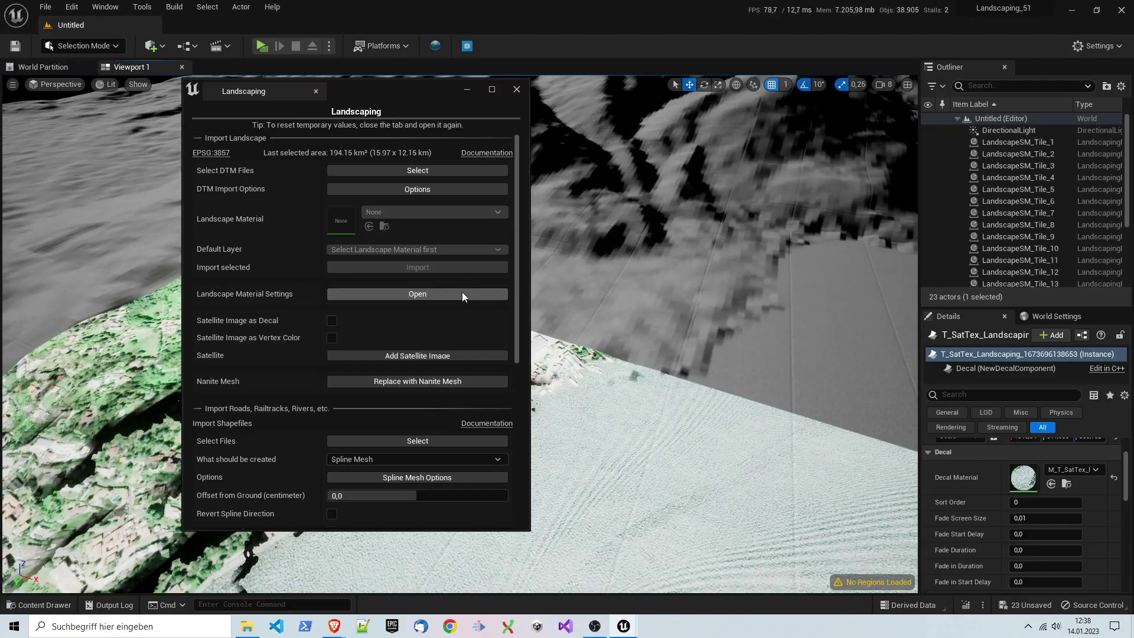
{"action": "left_click", "coordinate": [467, 91]}
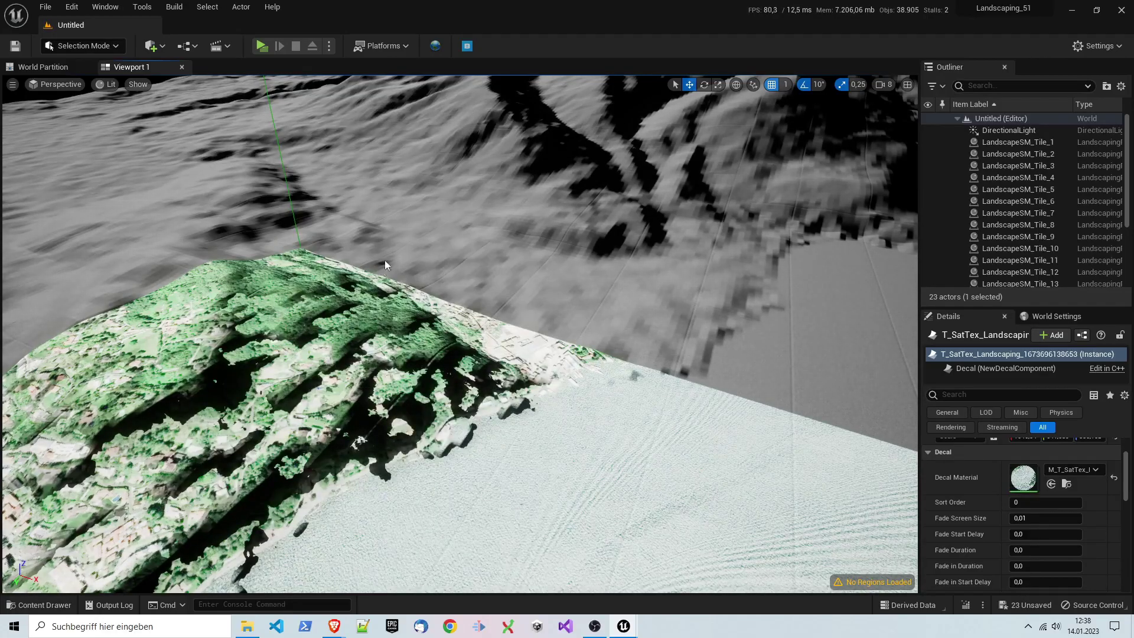
{"action": "right_click_drag", "start_coordinate": [385, 260], "coordinate": [431, 234]}
{"action": "right_click_drag", "start_coordinate": [649, 330], "coordinate": [626, 331]}
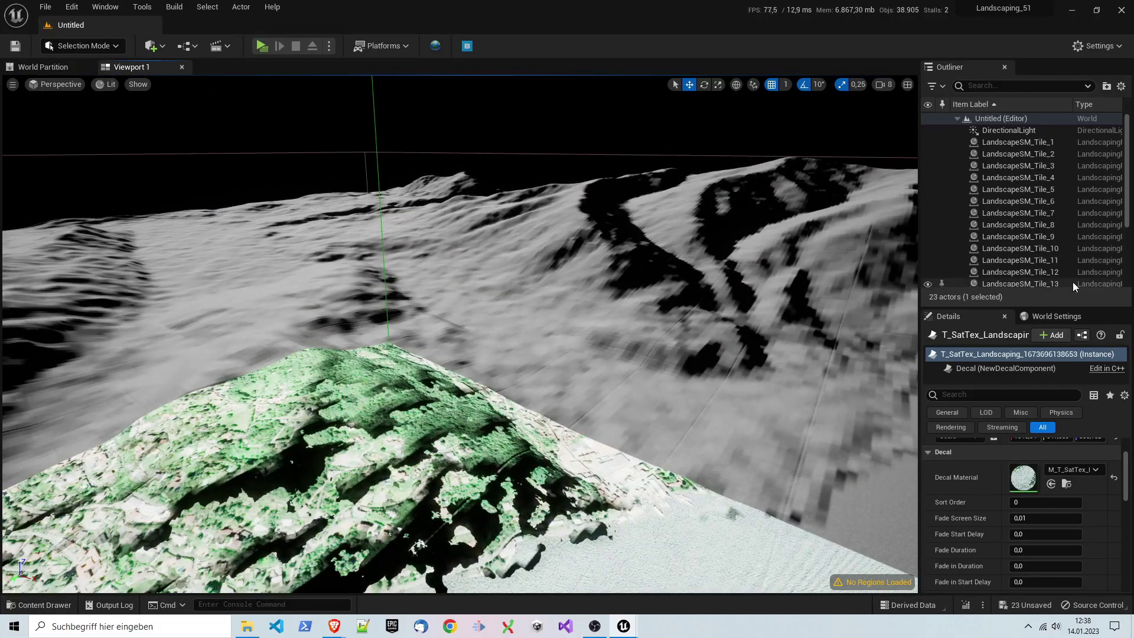
{"action": "left_click", "coordinate": [1015, 146]}
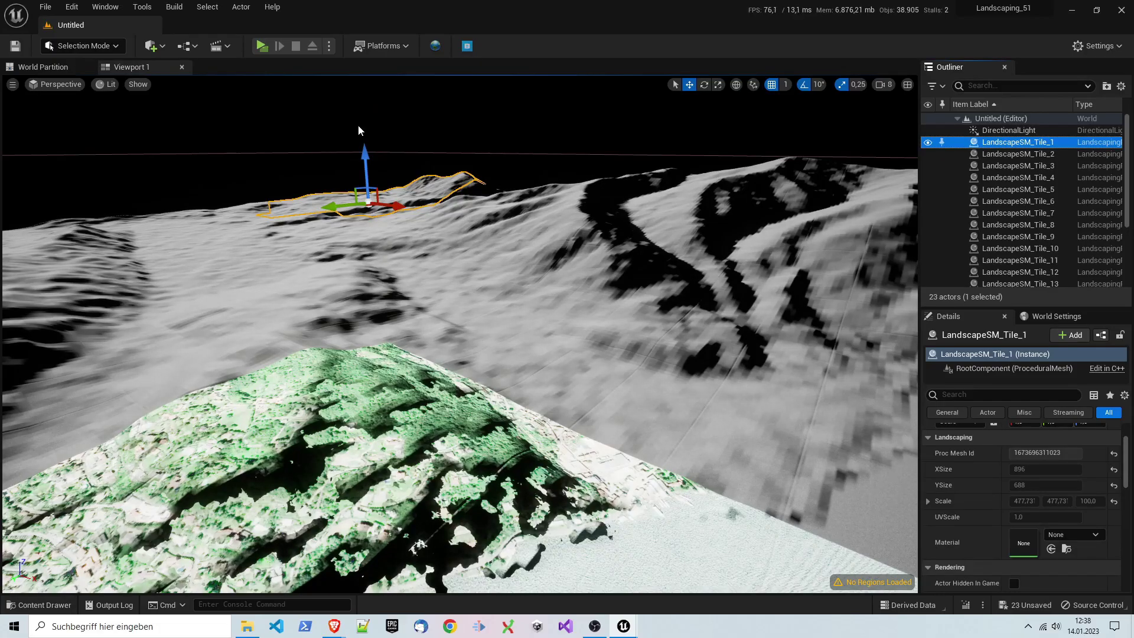
{"action": "left_click", "coordinate": [434, 47]}
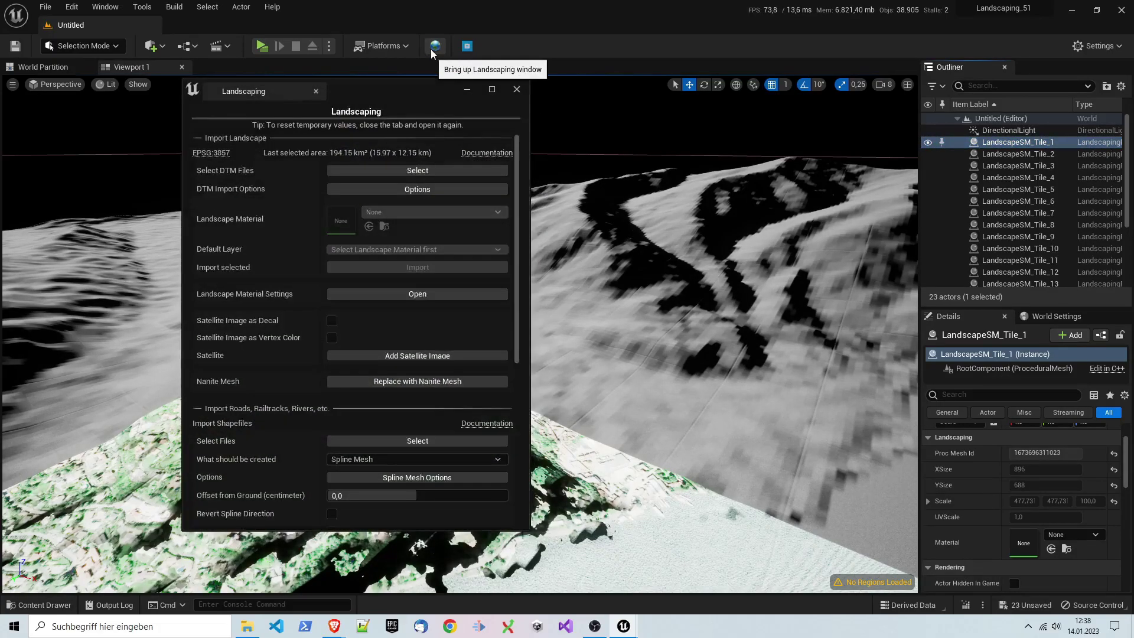
{"action": "left_click", "coordinate": [428, 383]}
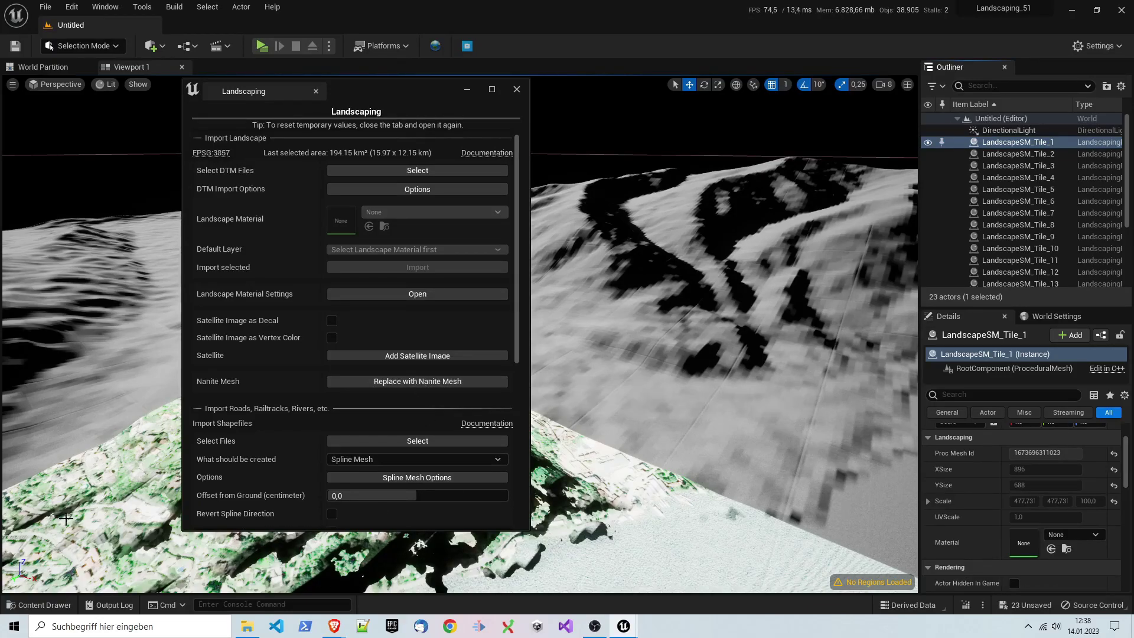
{"action": "left_click", "coordinate": [467, 92]}
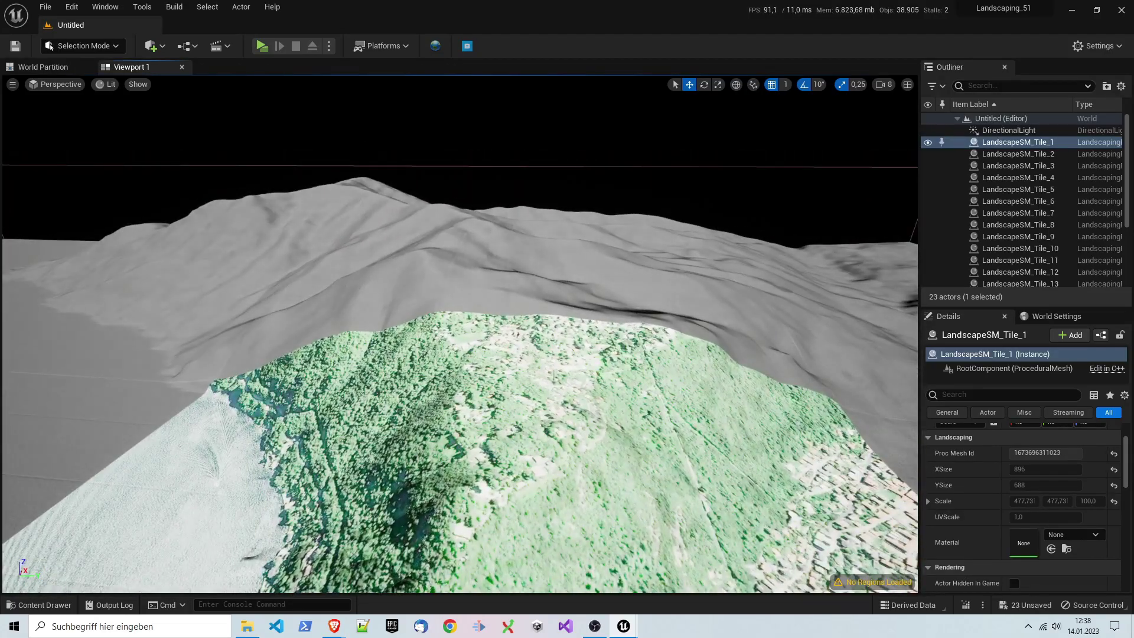
{"action": "right_click_drag", "start_coordinate": [373, 359], "coordinate": [360, 358]}
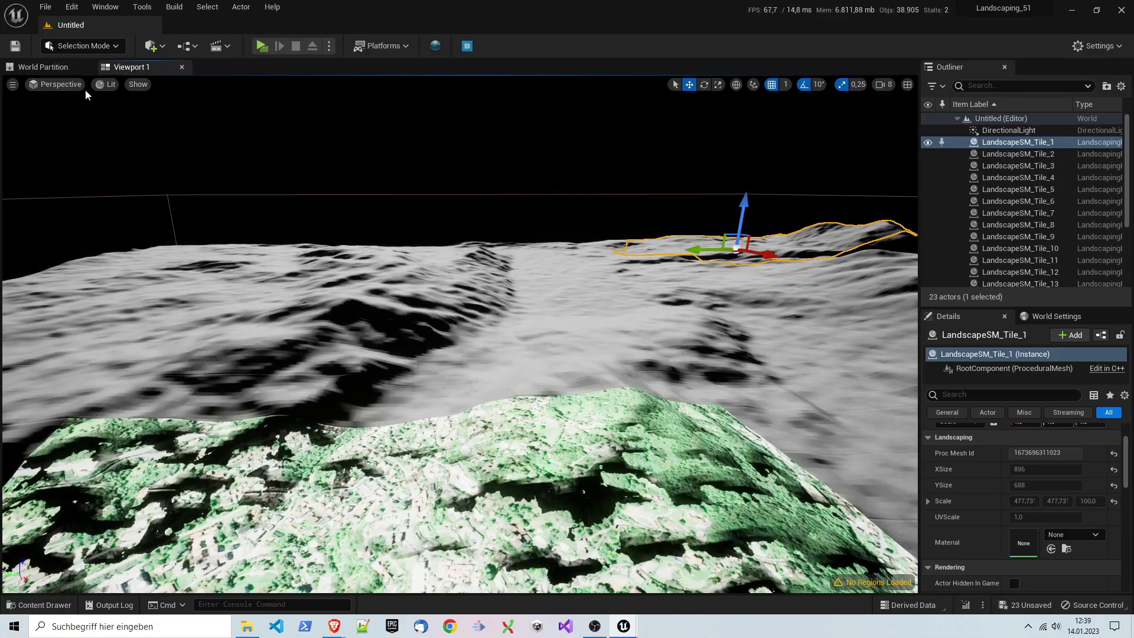
- Switch to Top view and hide the lake landscape and its satellite decal
{"action": "left_click", "coordinate": [62, 88]}
{"action": "left_click", "coordinate": [61, 128]}
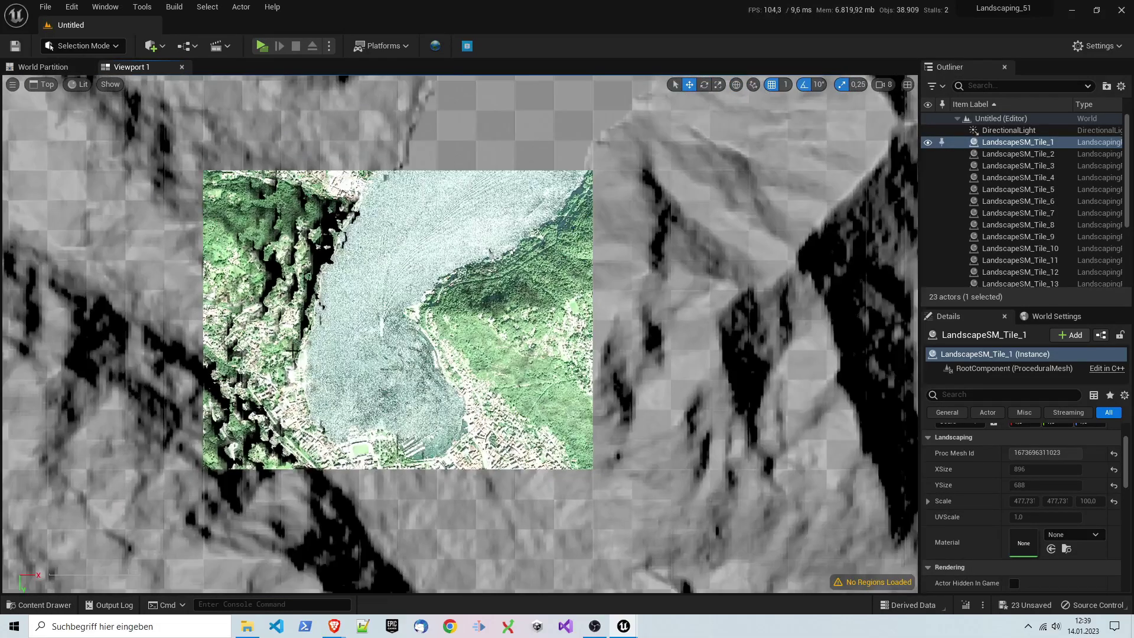
{"action": "scroll", "coordinate": [252, 268], "scroll_direction": "up", "scroll_amount": 2}
{"action": "left_click", "coordinate": [299, 276]}
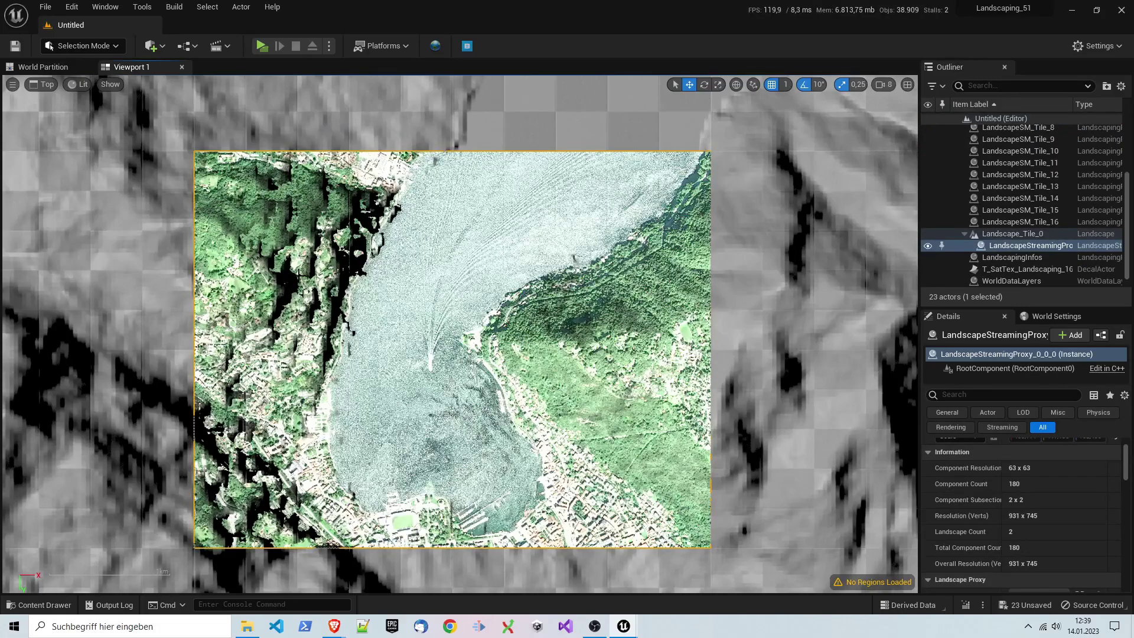
{"action": "left_click", "coordinate": [927, 246]}
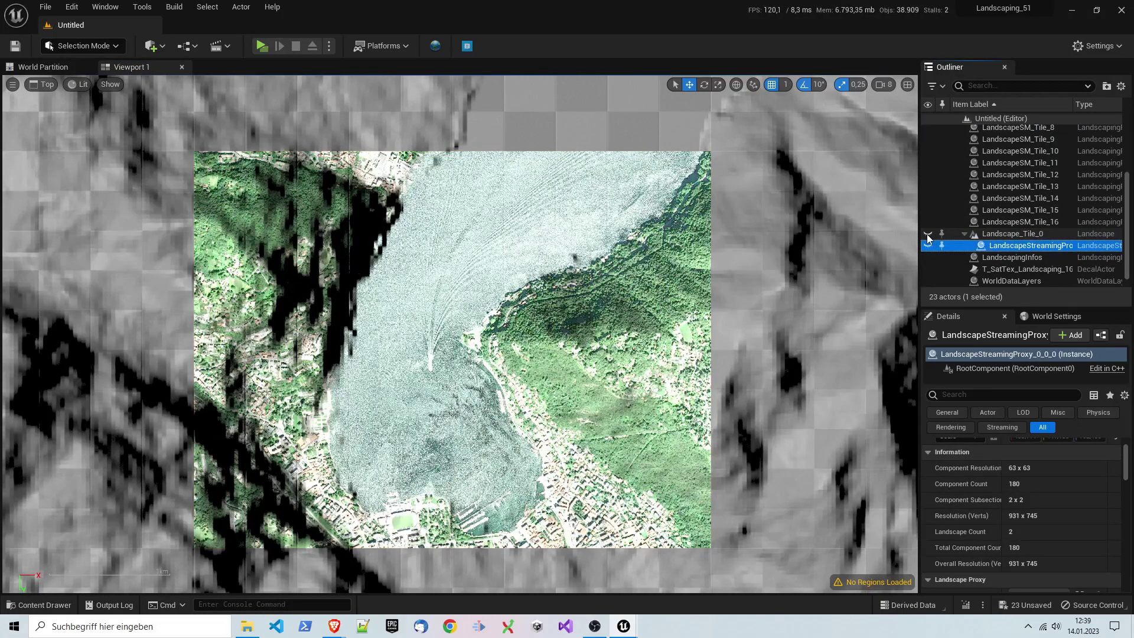
{"action": "left_click", "coordinate": [927, 270]}
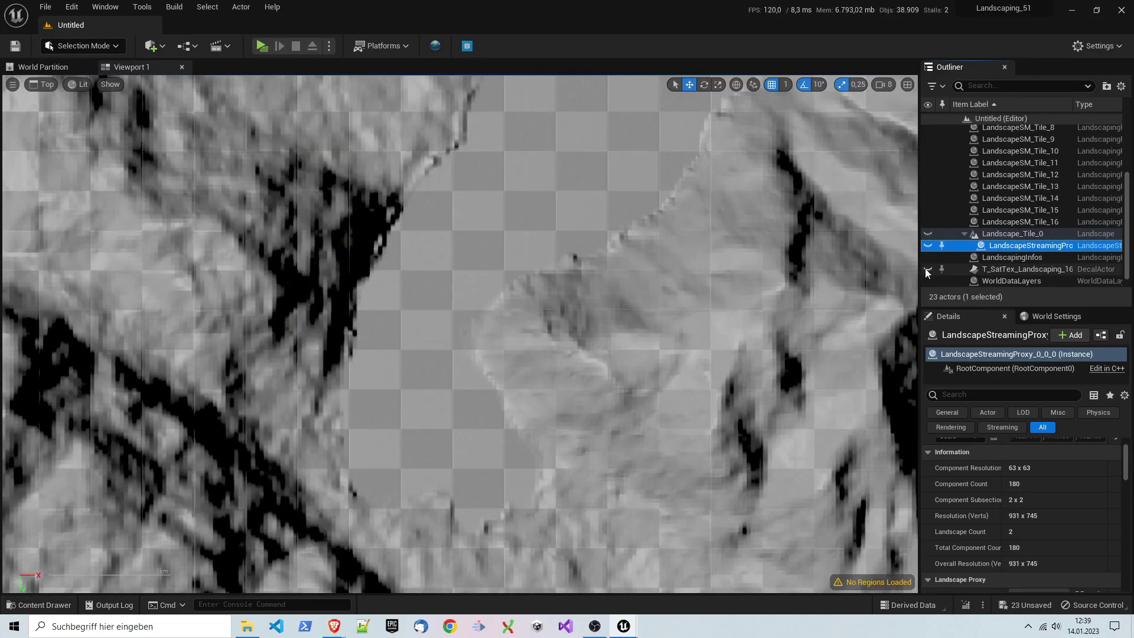
- Hide LandscapeSM_Tile_11 under the lake, then show the landscape and decal again
{"action": "left_click", "coordinate": [549, 329]}
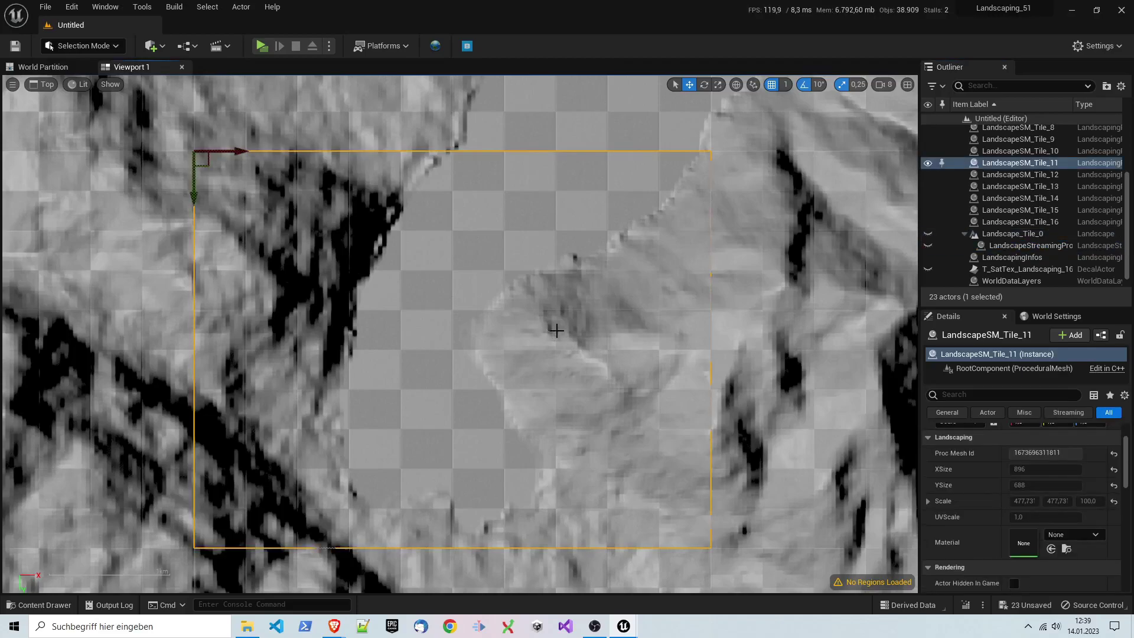
{"action": "left_click", "coordinate": [927, 163]}
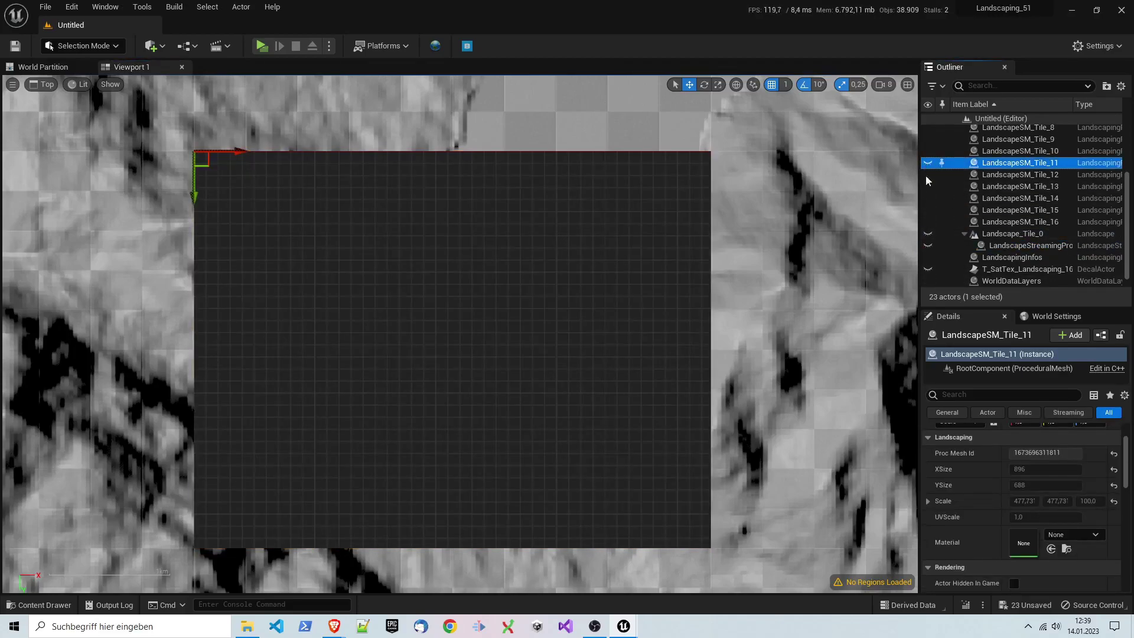
{"action": "left_click", "coordinate": [927, 234]}
{"action": "left_click", "coordinate": [928, 269]}
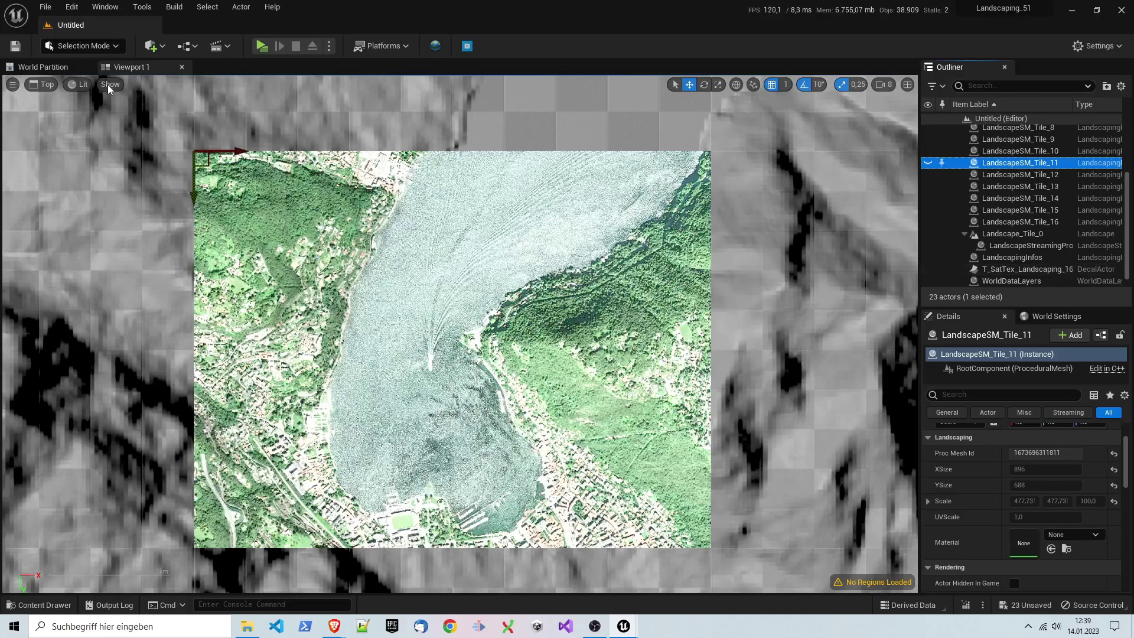
- Select LandscapeSM_Tile_1 in the Outliner
{"action": "left_click", "coordinate": [51, 86]}
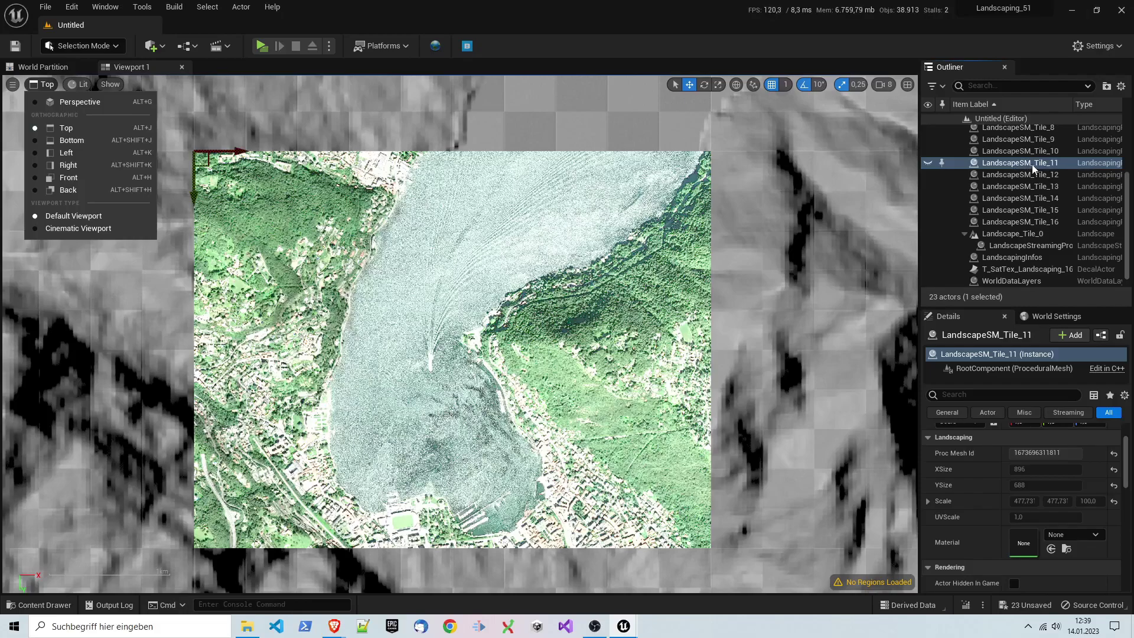
{"action": "scroll", "coordinate": [1034, 160], "scroll_direction": "up", "scroll_amount": 2}
{"action": "scroll", "coordinate": [1033, 159], "scroll_direction": "up", "scroll_amount": 2}
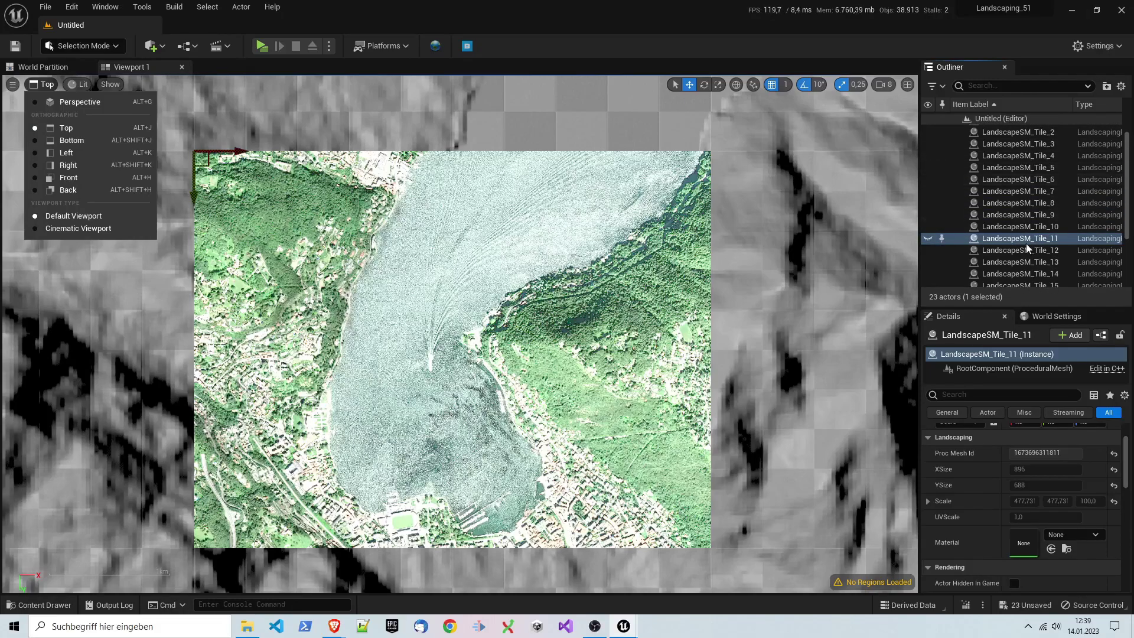
{"action": "left_click", "coordinate": [1019, 145]}
{"action": "scroll", "coordinate": [1015, 155], "scroll_direction": "down", "scroll_amount": 2}
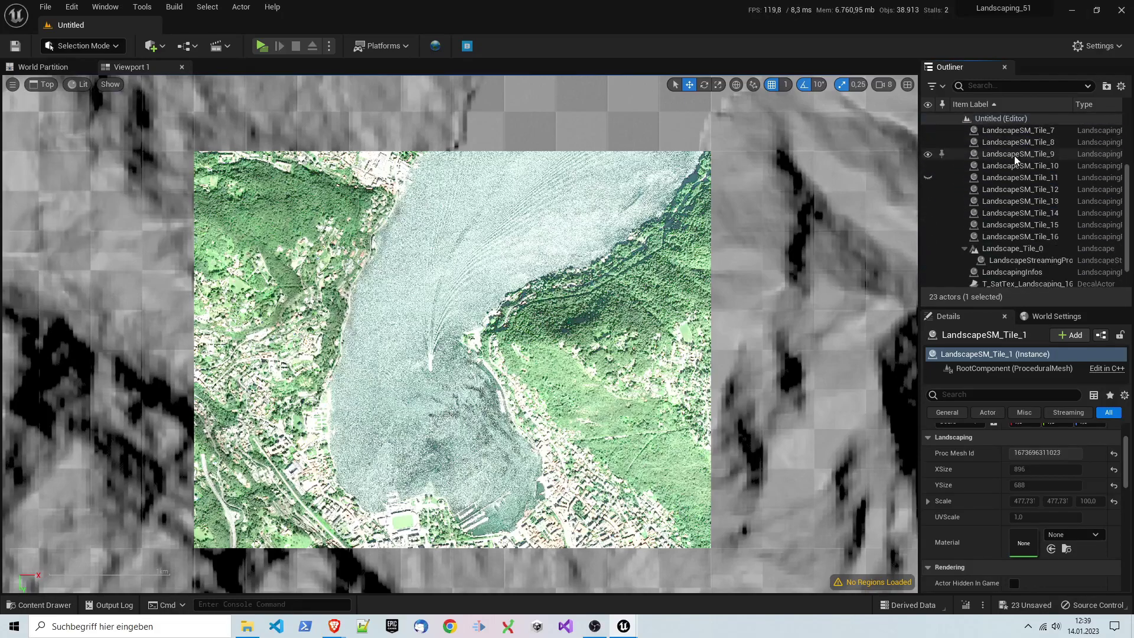
- Select Tile_1 to Tile_16 except Tile_11, then toggle Satellite Image as Decal on and off
{"action": "left_click", "coordinate": [1005, 238], "text": "shift"}
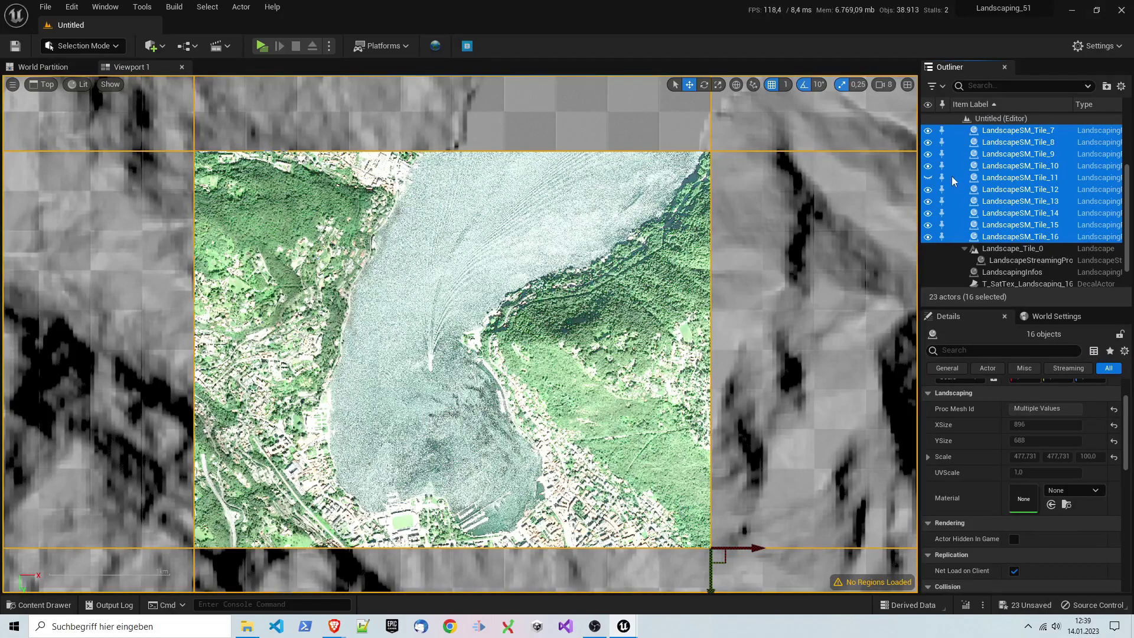
{"action": "left_click", "coordinate": [1015, 178], "text": "ctrl"}
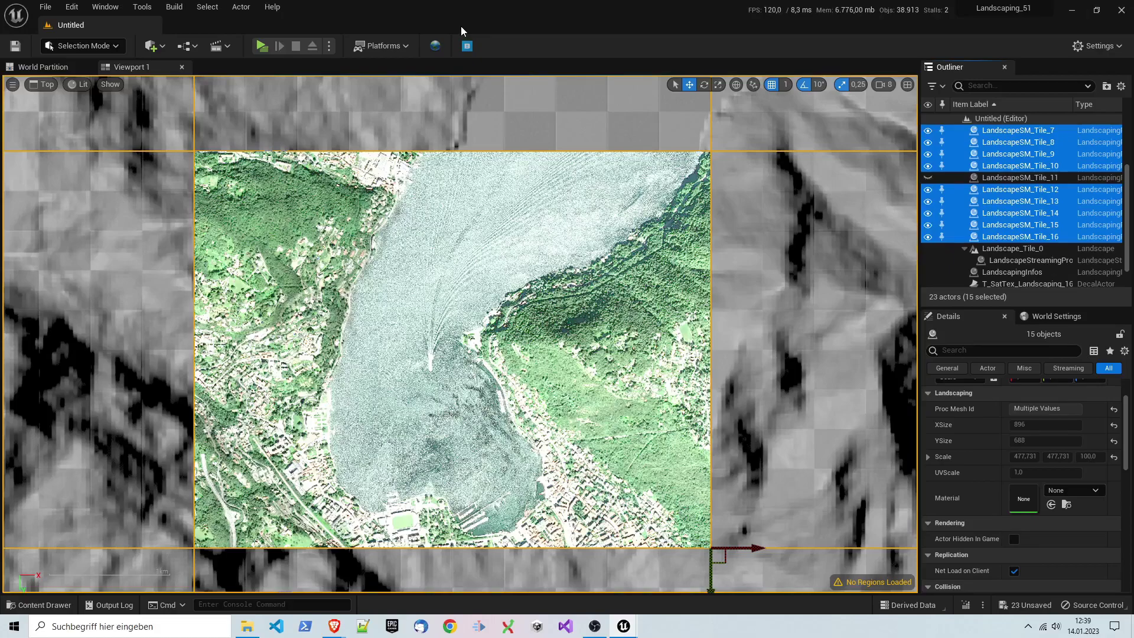
{"action": "left_click", "coordinate": [435, 45]}
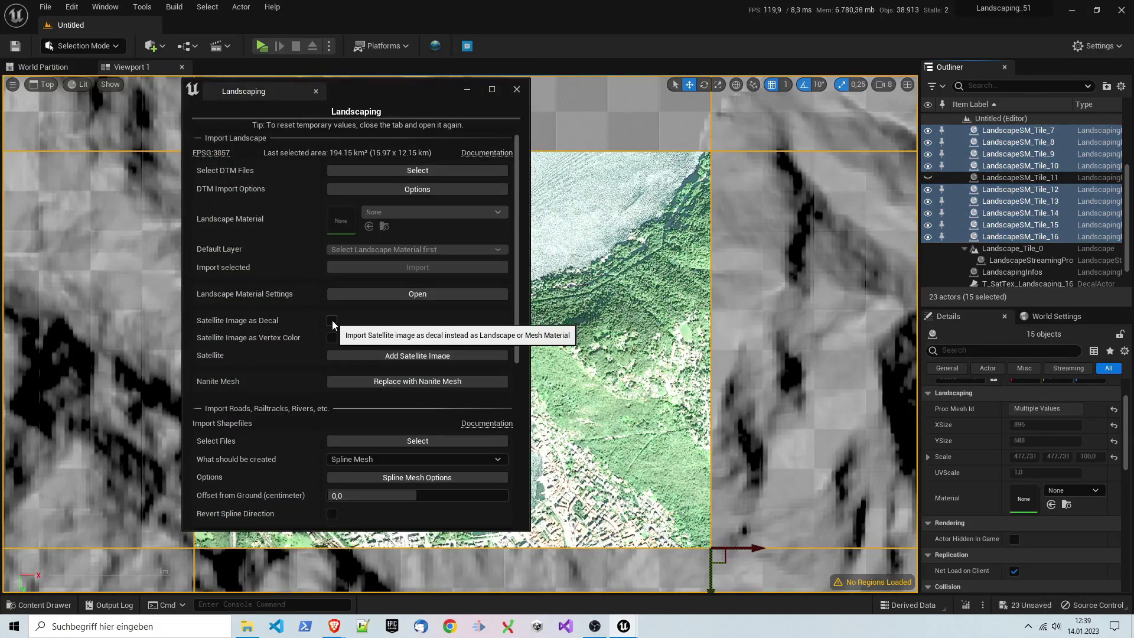
{"action": "left_click", "coordinate": [332, 322]}
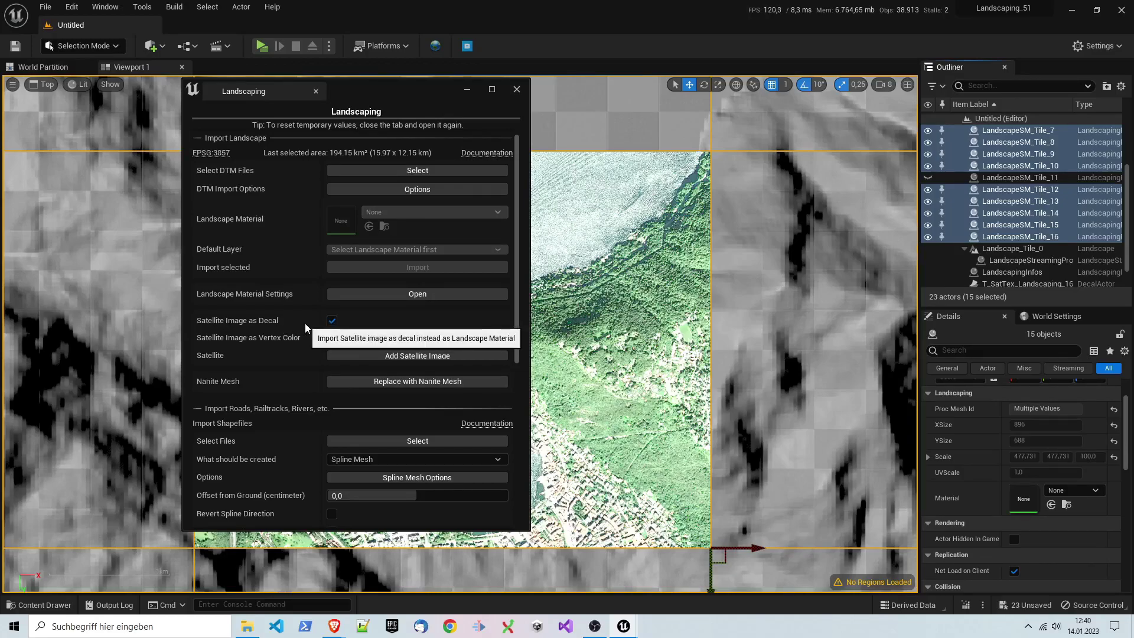
{"action": "left_click", "coordinate": [332, 321]}
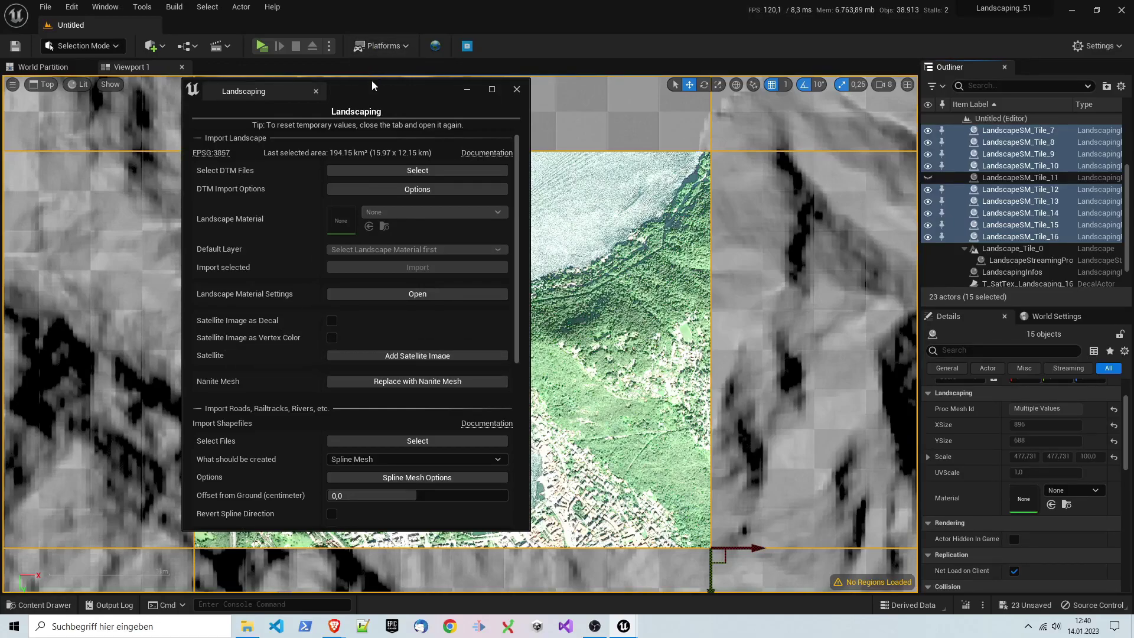
- Move the import panel aside and select the lake landscape Landscape_Tile_0
{"action": "left_click_drag", "start_coordinate": [371, 91], "coordinate": [148, 154]}
{"action": "scroll", "coordinate": [582, 327], "scroll_direction": "down", "scroll_amount": 2}
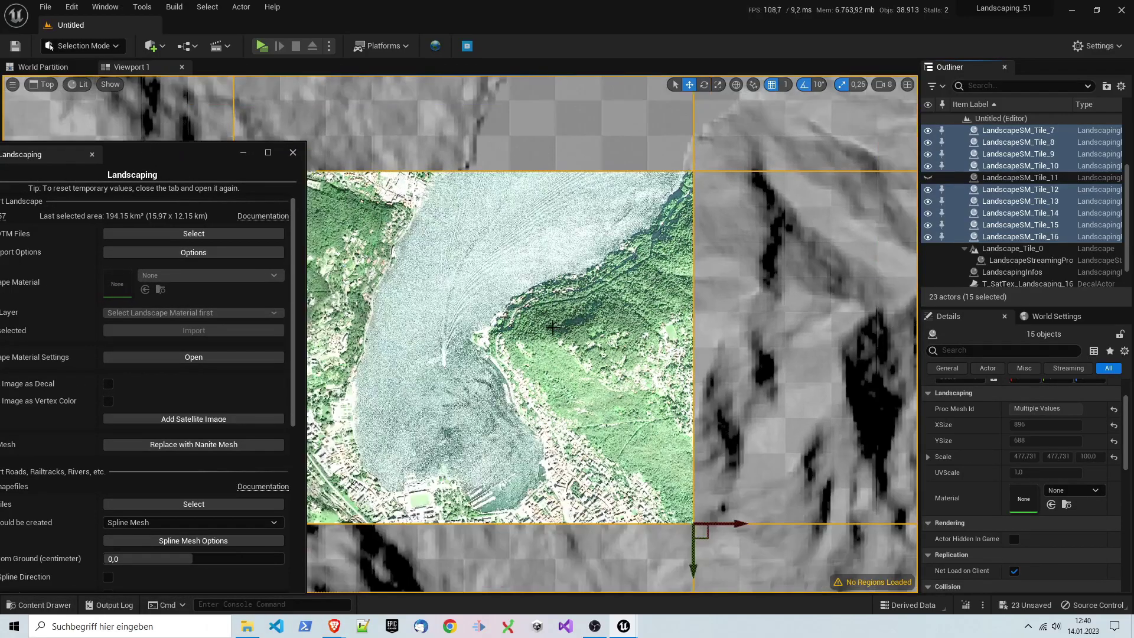
{"action": "scroll", "coordinate": [536, 312], "scroll_direction": "down", "scroll_amount": 1}
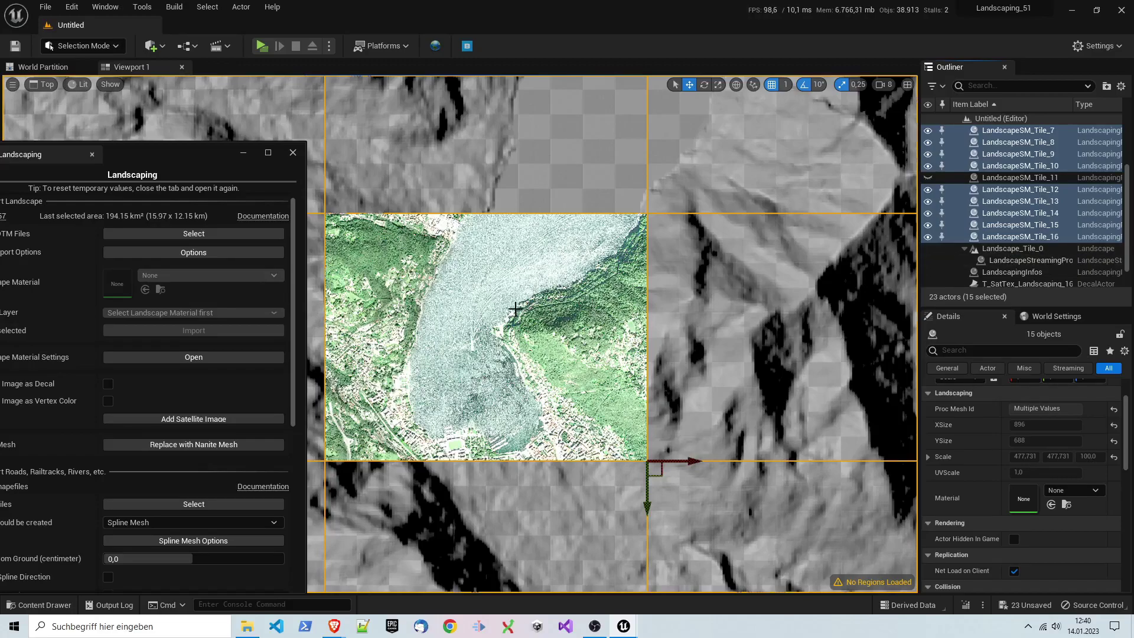
{"action": "left_click", "coordinate": [995, 251]}
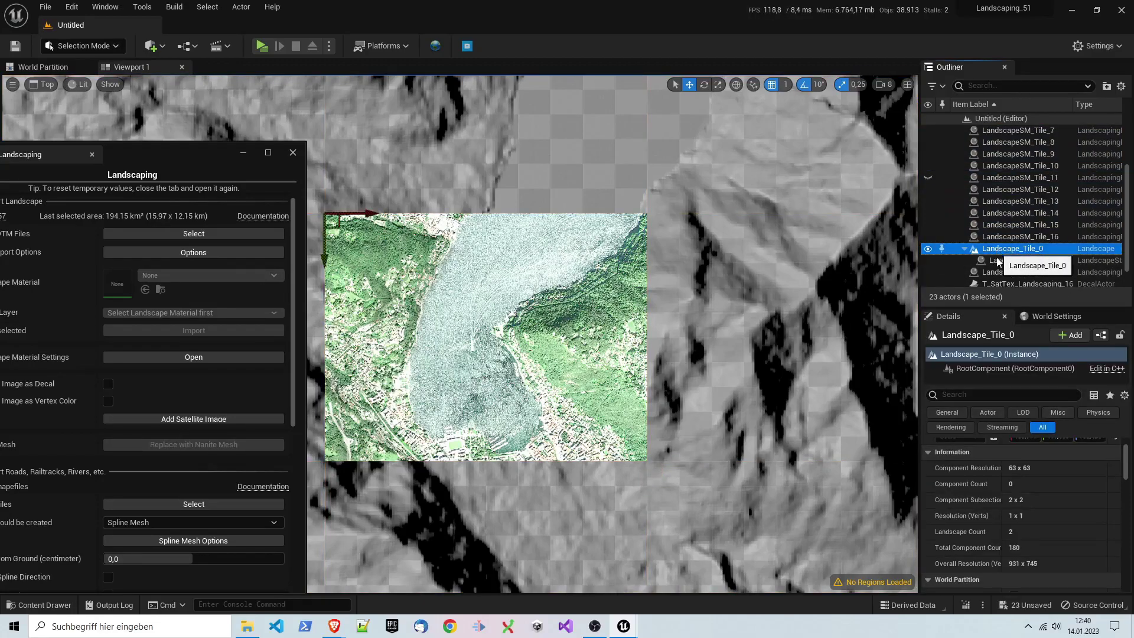
- Select the satellite texture decal, then LandscapeSM_Tile_16, in the Outliner
{"action": "scroll", "coordinate": [1030, 465], "scroll_direction": "down", "scroll_amount": 1}
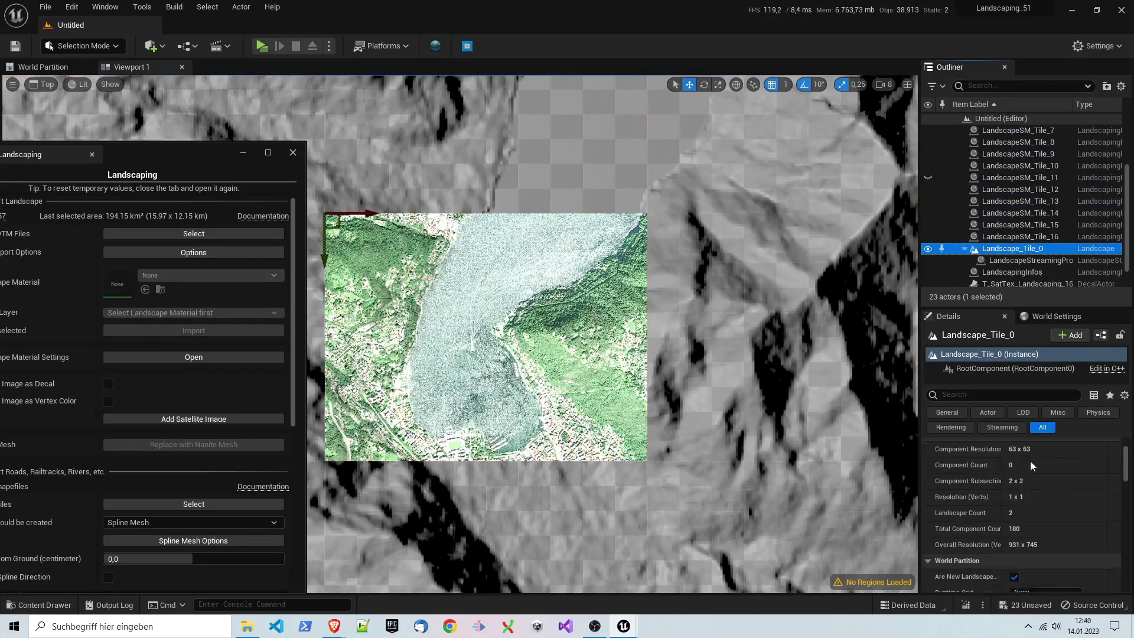
{"action": "scroll", "coordinate": [1030, 464], "scroll_direction": "down", "scroll_amount": 2}
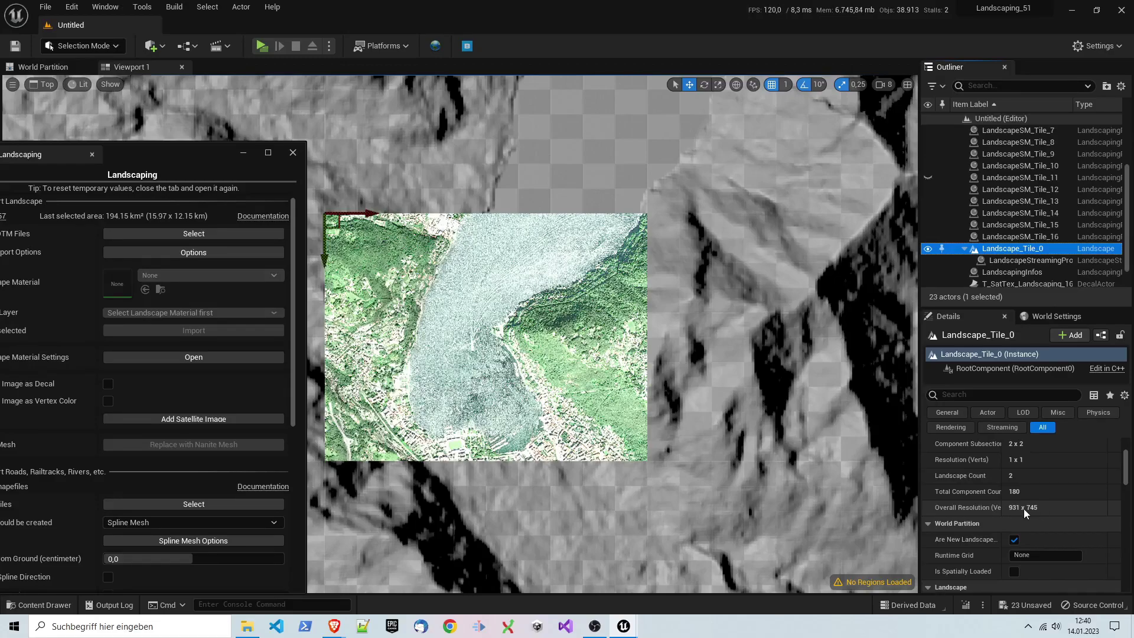
{"action": "scroll", "coordinate": [1009, 260], "scroll_direction": "down", "scroll_amount": 1}
{"action": "left_click", "coordinate": [1009, 260]}
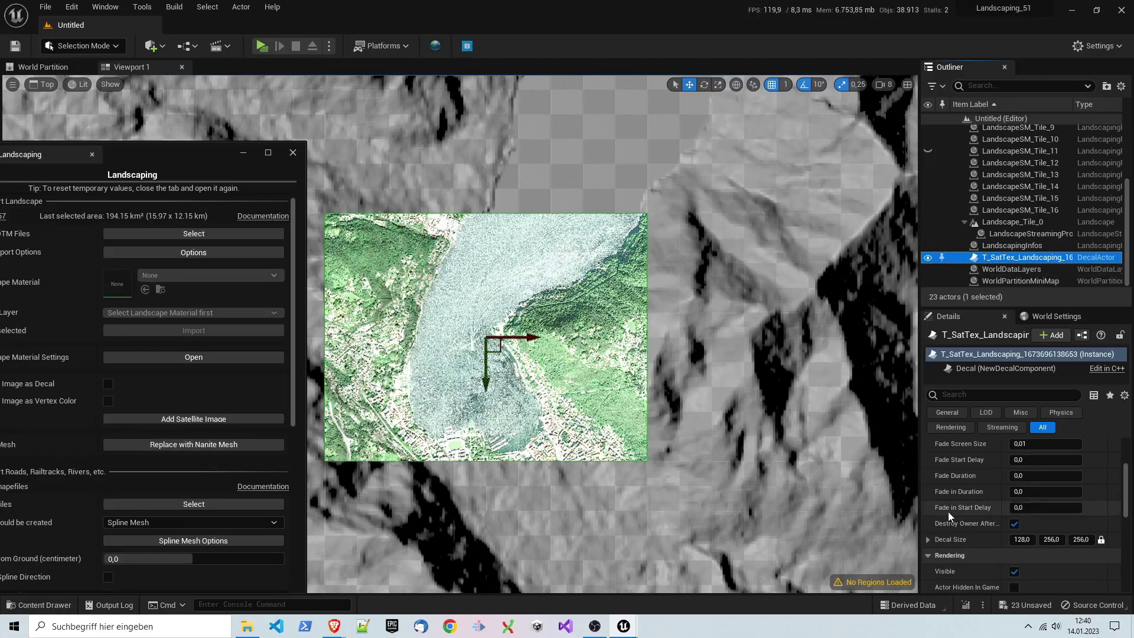
{"action": "scroll", "coordinate": [987, 515], "scroll_direction": "up", "scroll_amount": 1}
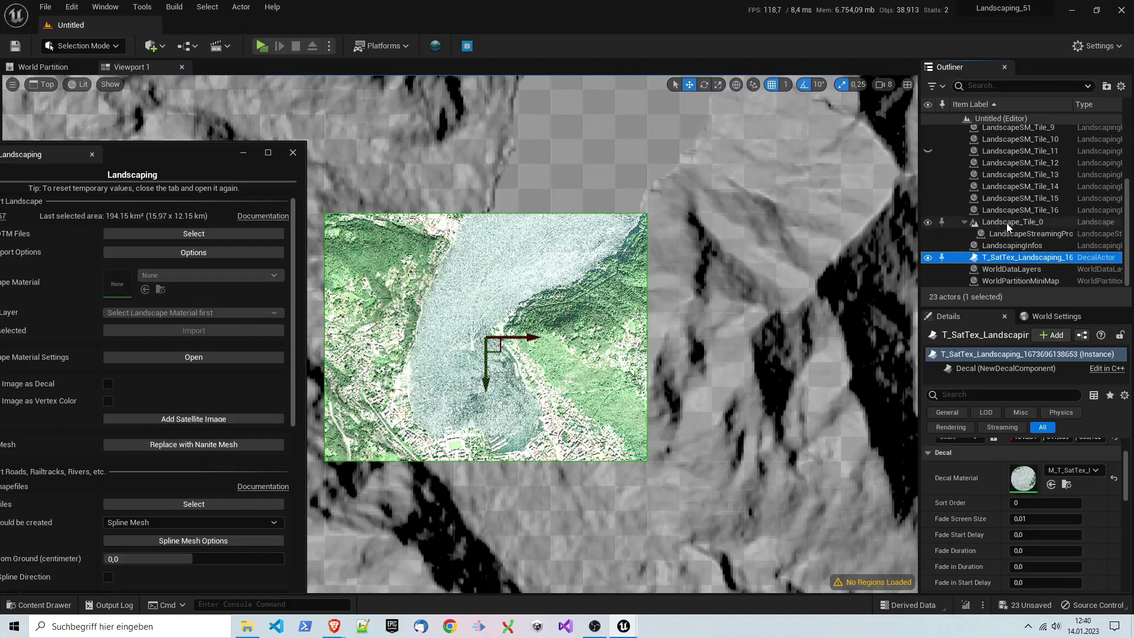
{"action": "scroll", "coordinate": [1008, 256], "scroll_direction": "up", "scroll_amount": 2}
{"action": "left_click", "coordinate": [1008, 248]}
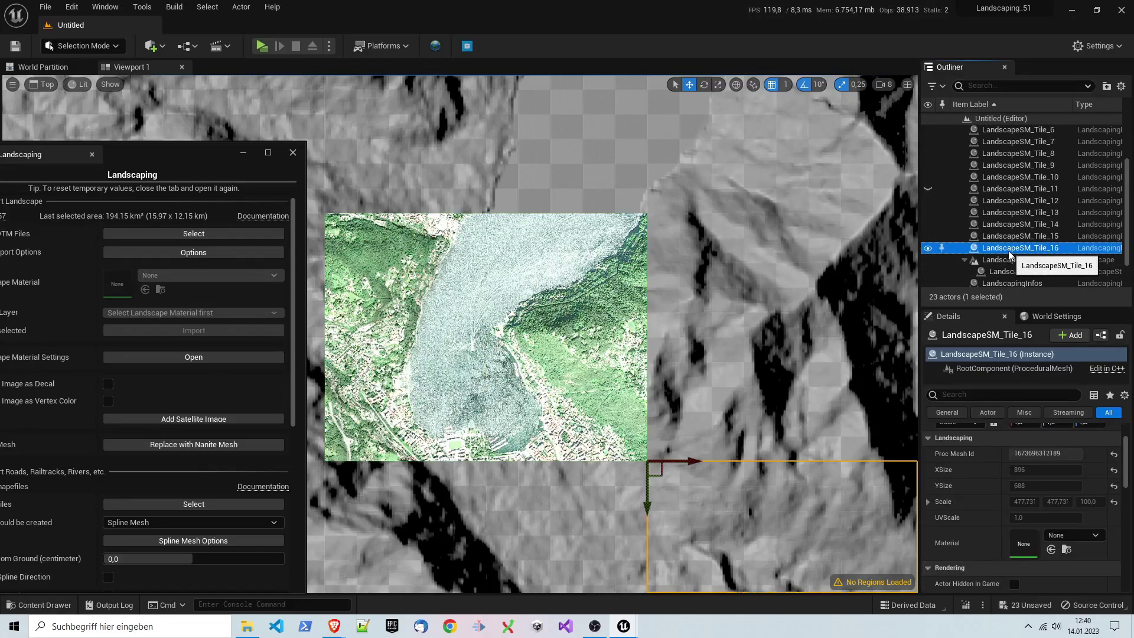
{"action": "scroll", "coordinate": [998, 183], "scroll_direction": "up", "scroll_amount": 4}
- Select all sixteen LandscapeSM tiles at once and zoom out
{"action": "left_click", "coordinate": [1004, 142], "text": "shift"}
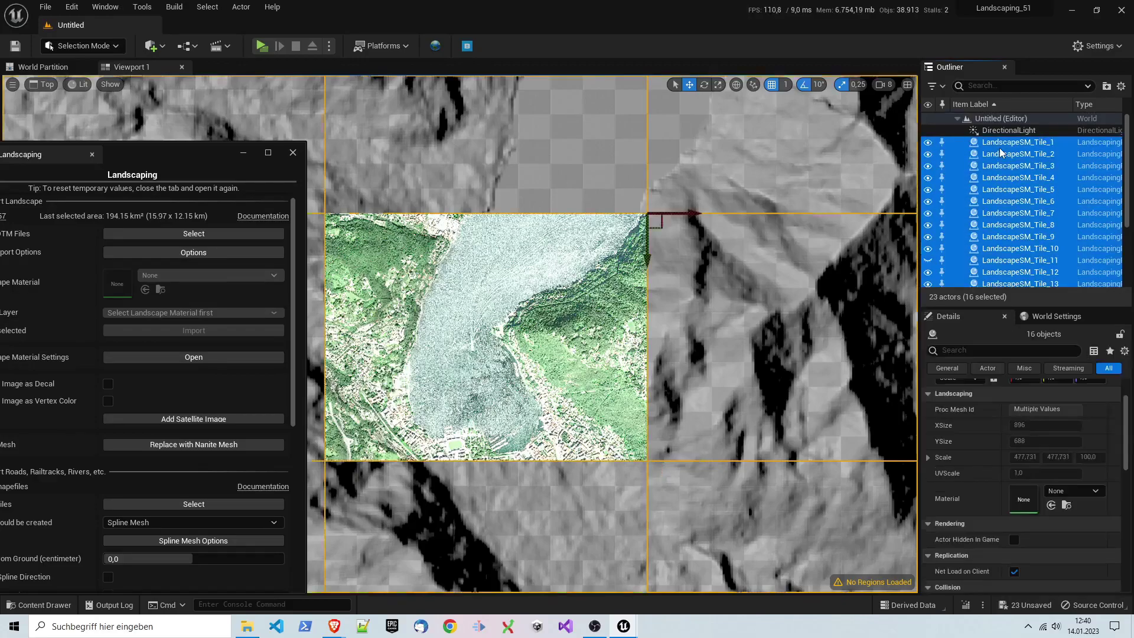
{"action": "scroll", "coordinate": [998, 195], "scroll_direction": "down", "scroll_amount": 3}
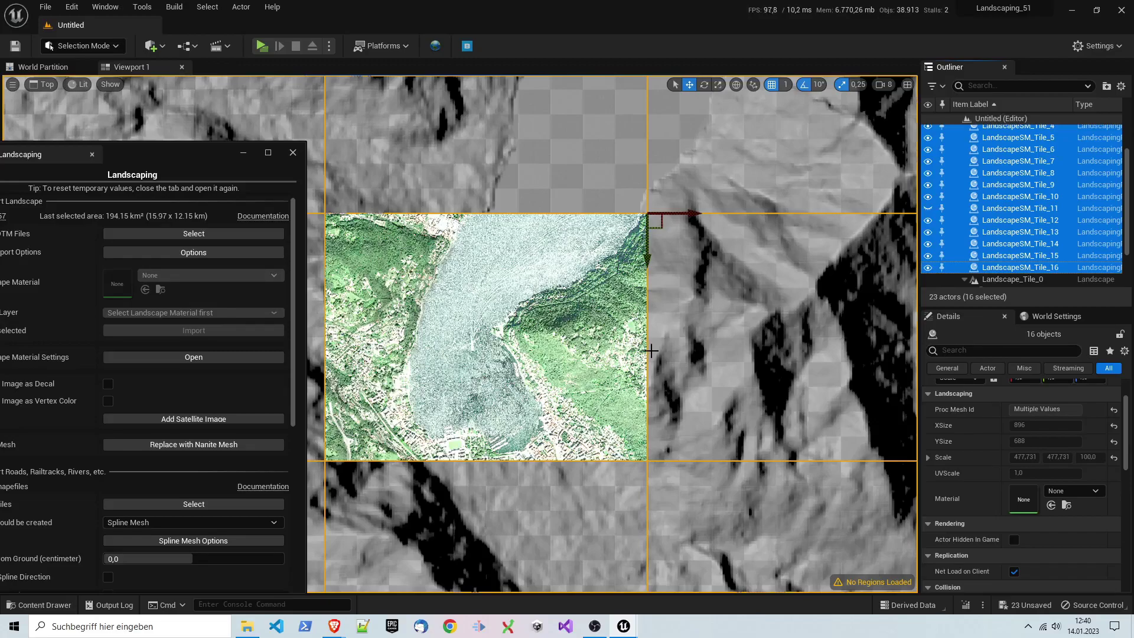
{"action": "scroll", "coordinate": [652, 351], "scroll_direction": "down", "scroll_amount": 6}
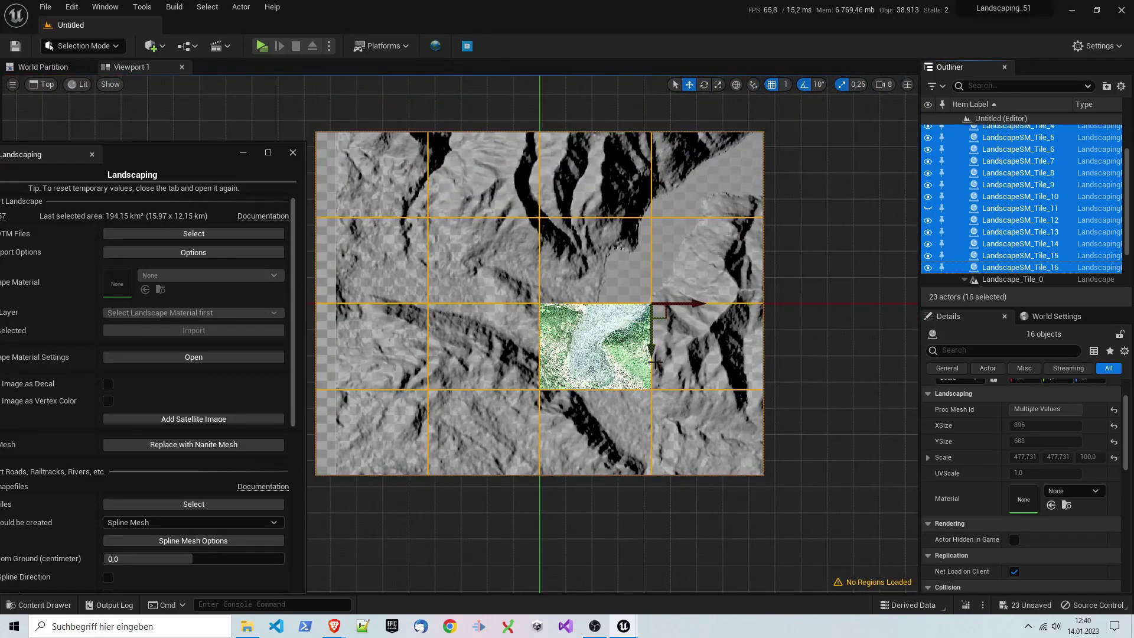
- Identify the left-column tiles down to LandscapeSM_Tile_4 and move the Landscaping window aside
{"action": "left_click", "coordinate": [373, 177]}
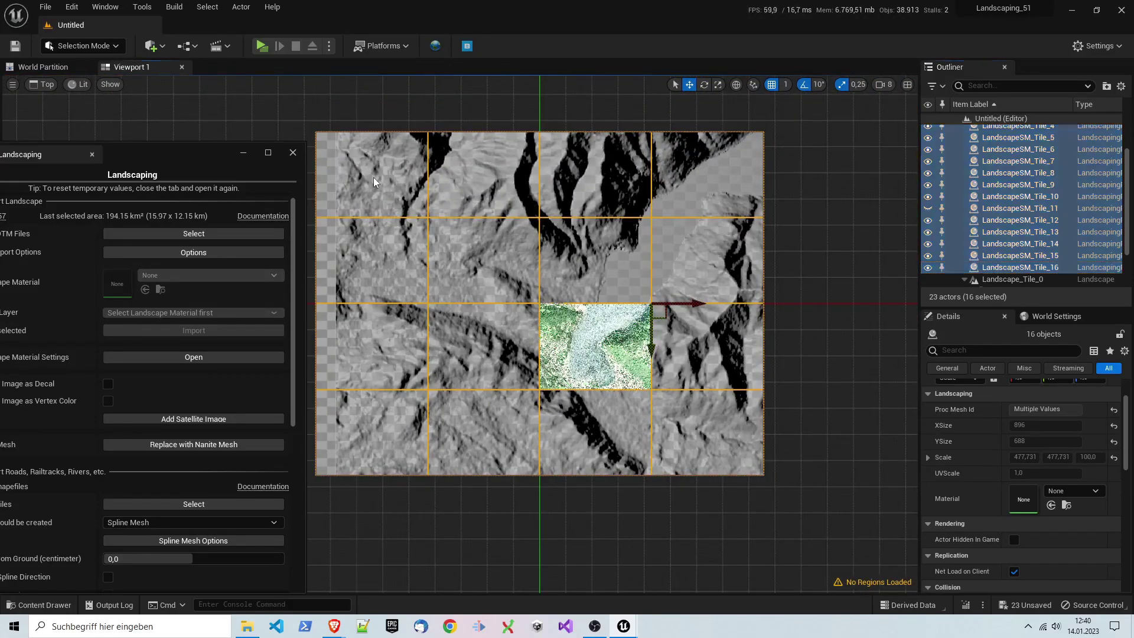
{"action": "left_click", "coordinate": [378, 246]}
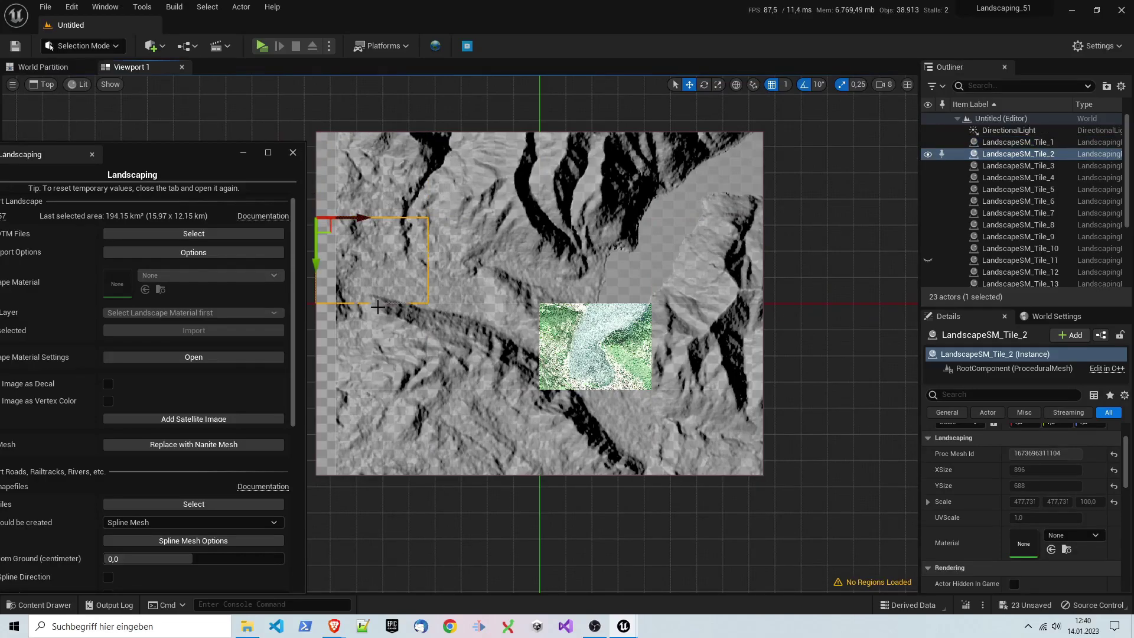
{"action": "left_click", "coordinate": [382, 339]}
{"action": "left_click", "coordinate": [380, 421]}
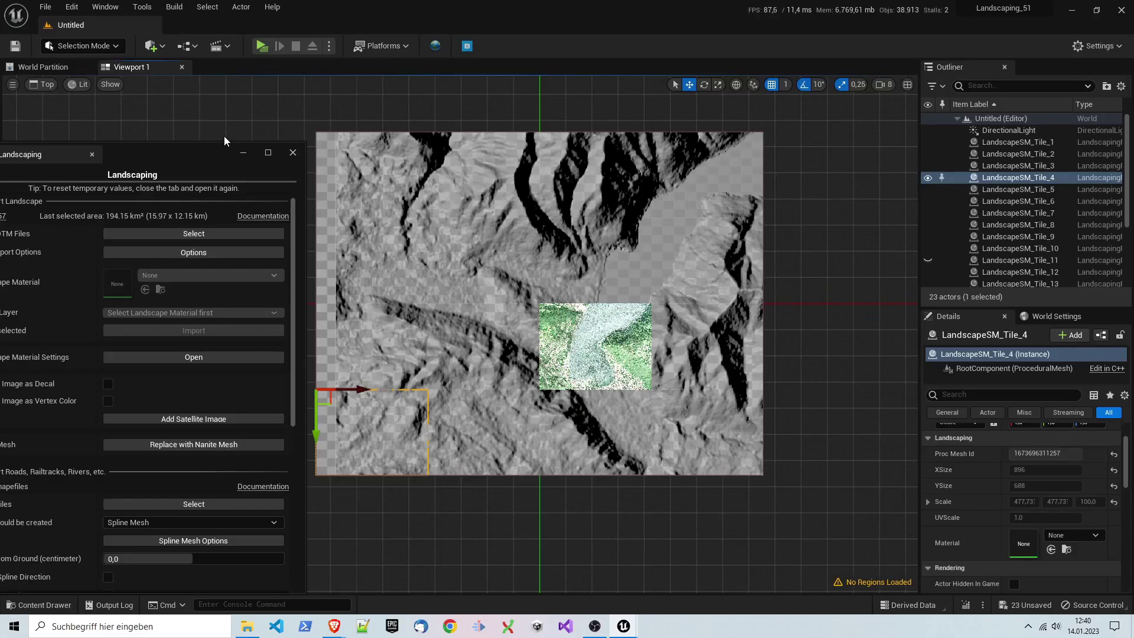
{"action": "left_click_drag", "start_coordinate": [194, 153], "coordinate": [233, 137]}
{"action": "scroll", "coordinate": [556, 369], "scroll_direction": "up", "scroll_amount": 4}
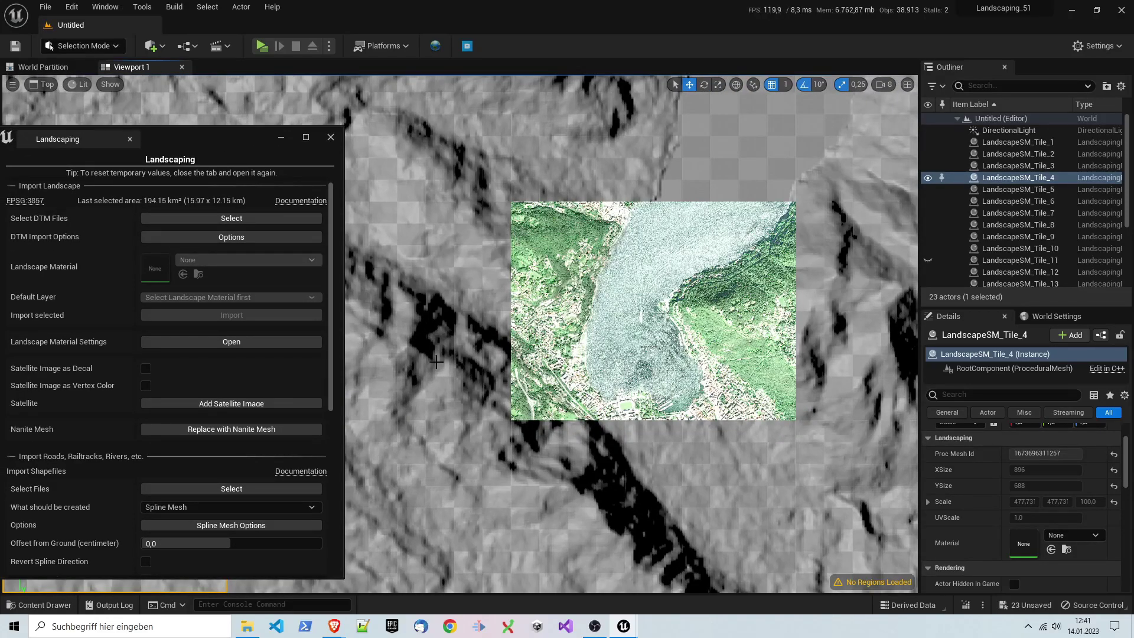
{"action": "scroll", "coordinate": [501, 302], "scroll_direction": "down", "scroll_amount": 2}
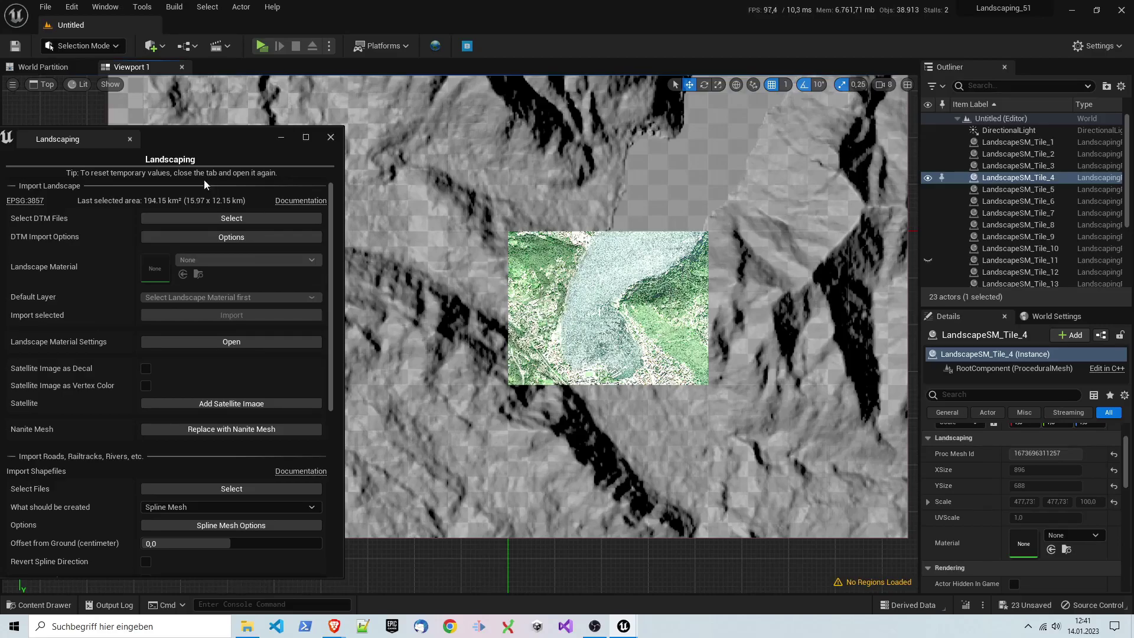
{"action": "left_click_drag", "start_coordinate": [199, 139], "coordinate": [221, 136]}
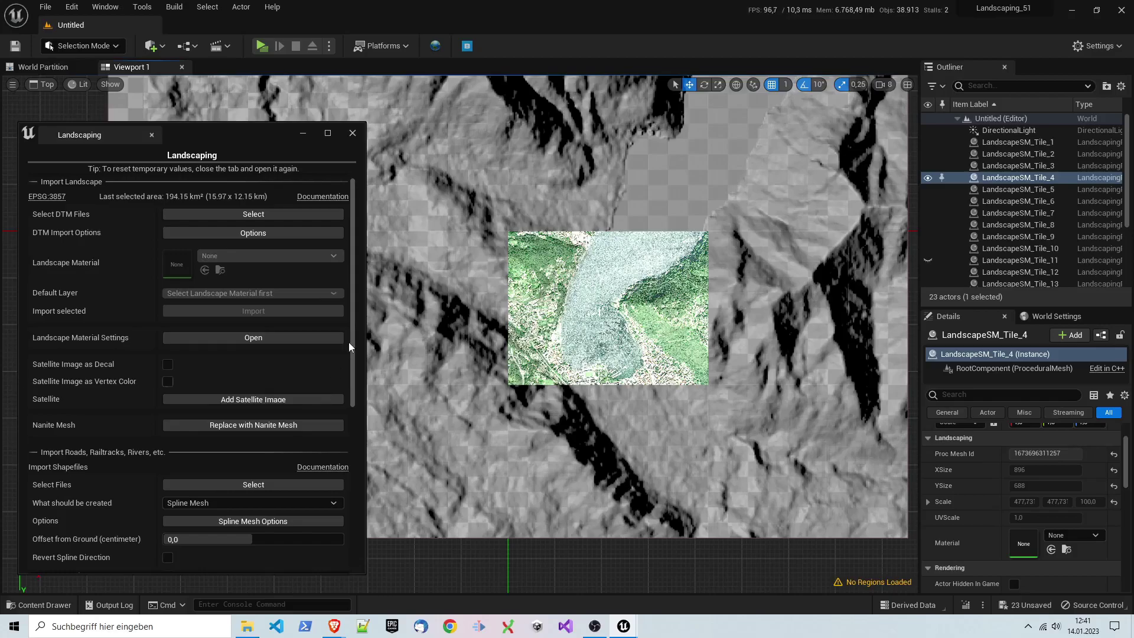
{"action": "scroll", "coordinate": [349, 342], "scroll_direction": "down", "scroll_amount": 2}
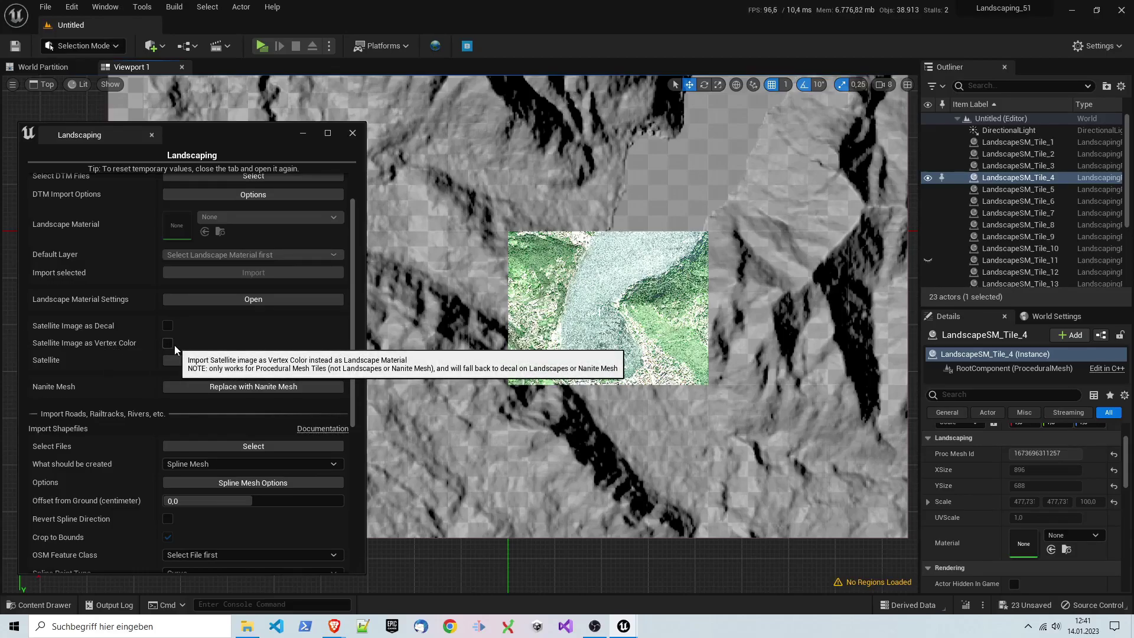
{"action": "scroll", "coordinate": [612, 324], "scroll_direction": "down", "scroll_amount": 1}
{"action": "scroll", "coordinate": [573, 256], "scroll_direction": "down", "scroll_amount": 1}
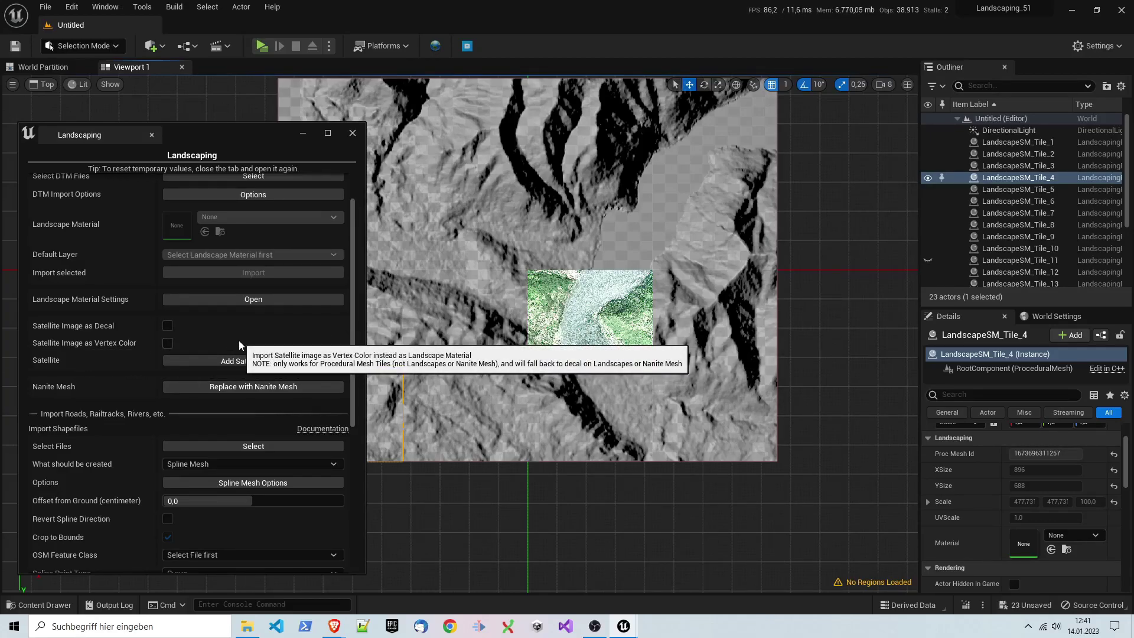
{"action": "scroll", "coordinate": [760, 385], "scroll_direction": "down", "scroll_amount": 2}
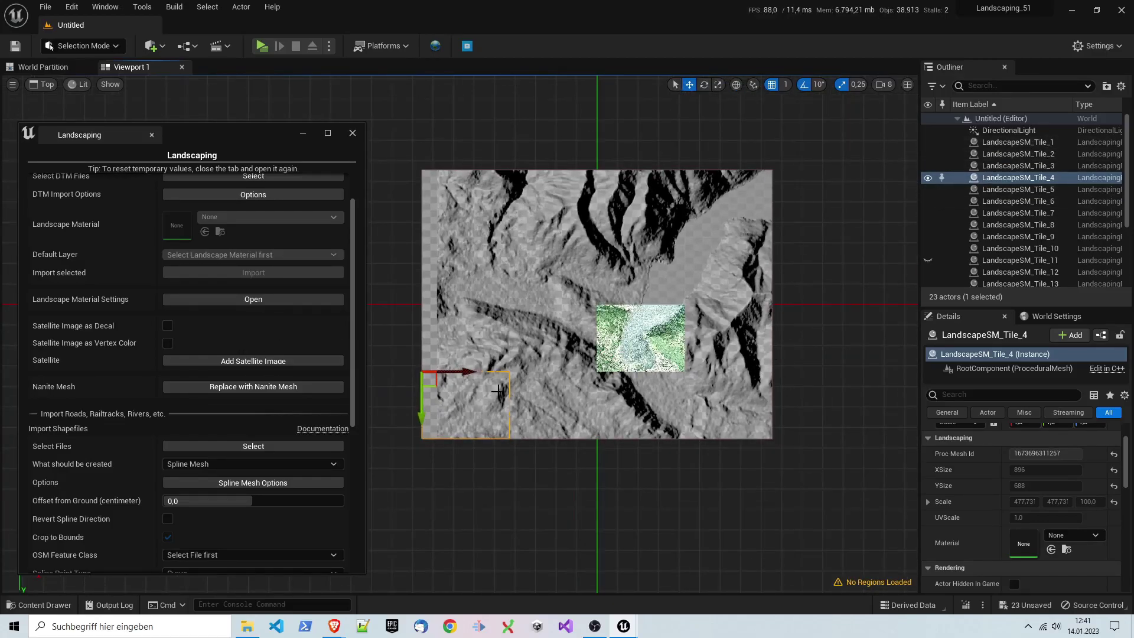
- Select the eight tiles ringing the lake tile, including Tile_12, Tile_15 and Tile_16
{"action": "left_click", "coordinate": [522, 391]}
{"action": "left_click", "coordinate": [544, 338], "text": "ctrl"}
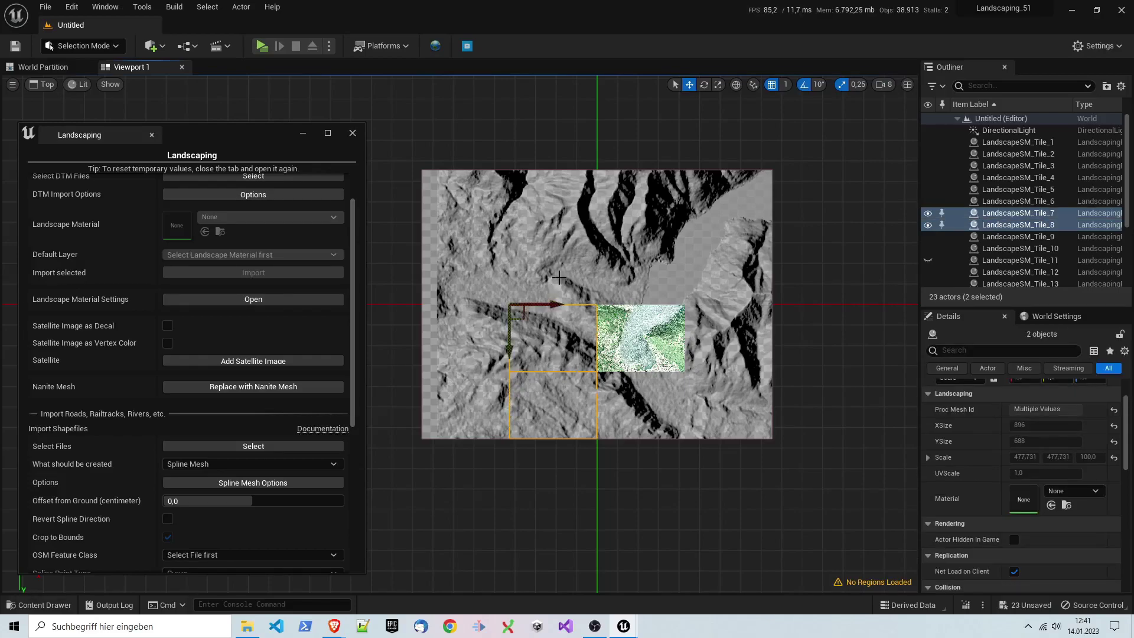
{"action": "left_click", "coordinate": [559, 277], "text": "ctrl"}
{"action": "left_click", "coordinate": [639, 266], "text": "ctrl"}
{"action": "left_click", "coordinate": [731, 289], "text": "ctrl"}
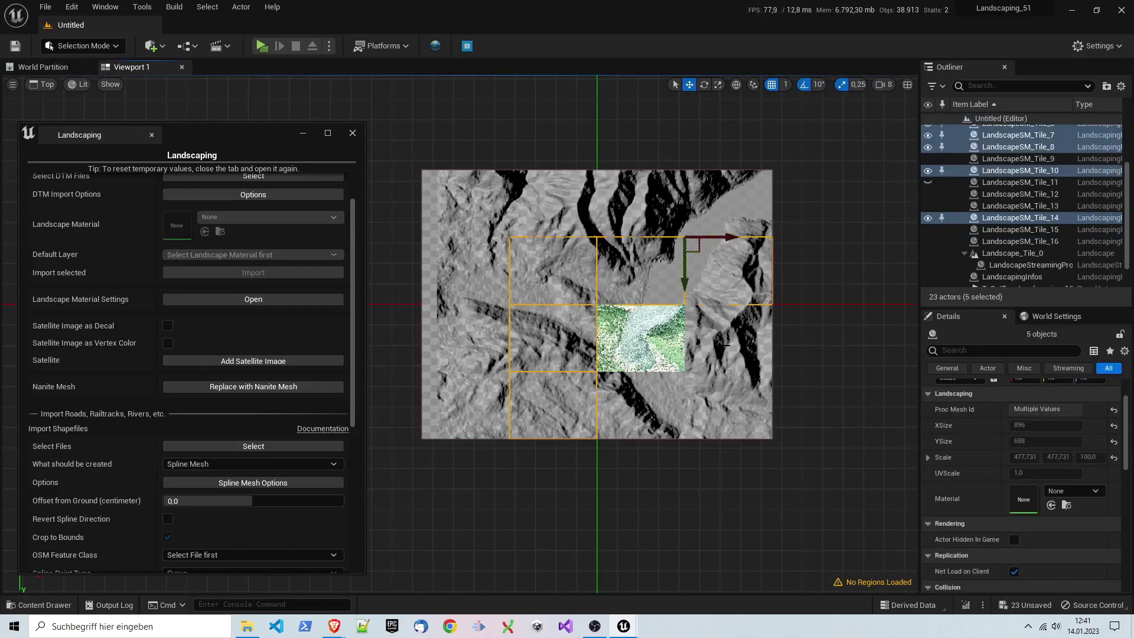
{"action": "left_click", "coordinate": [725, 345], "text": "ctrl"}
{"action": "left_click", "coordinate": [732, 412], "text": "ctrl"}
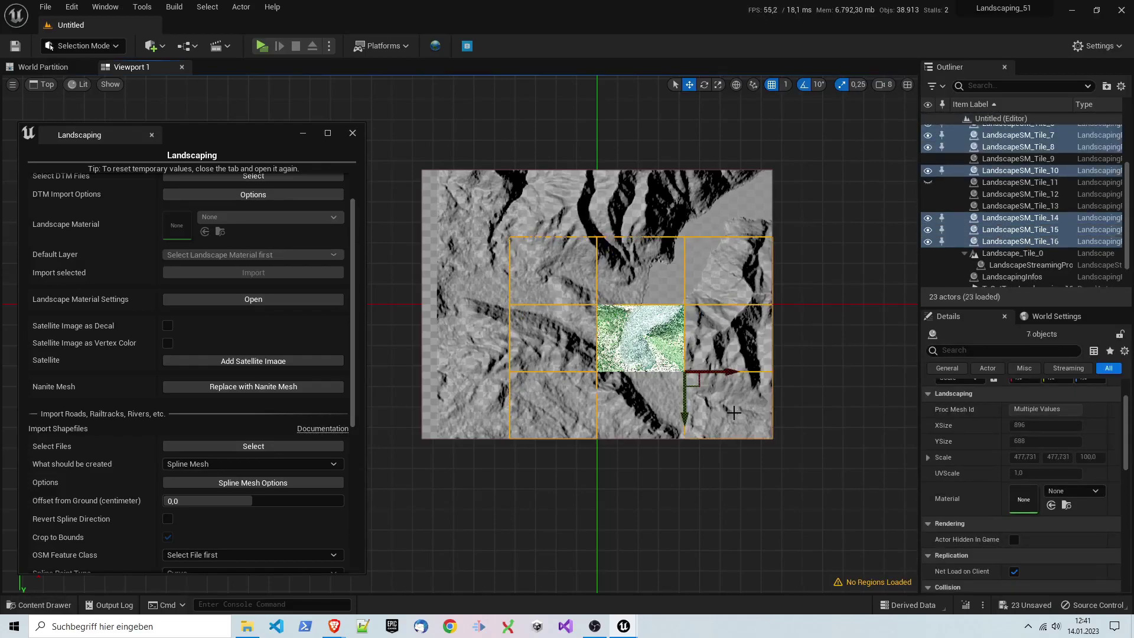
{"action": "left_click", "coordinate": [644, 413], "text": "ctrl"}
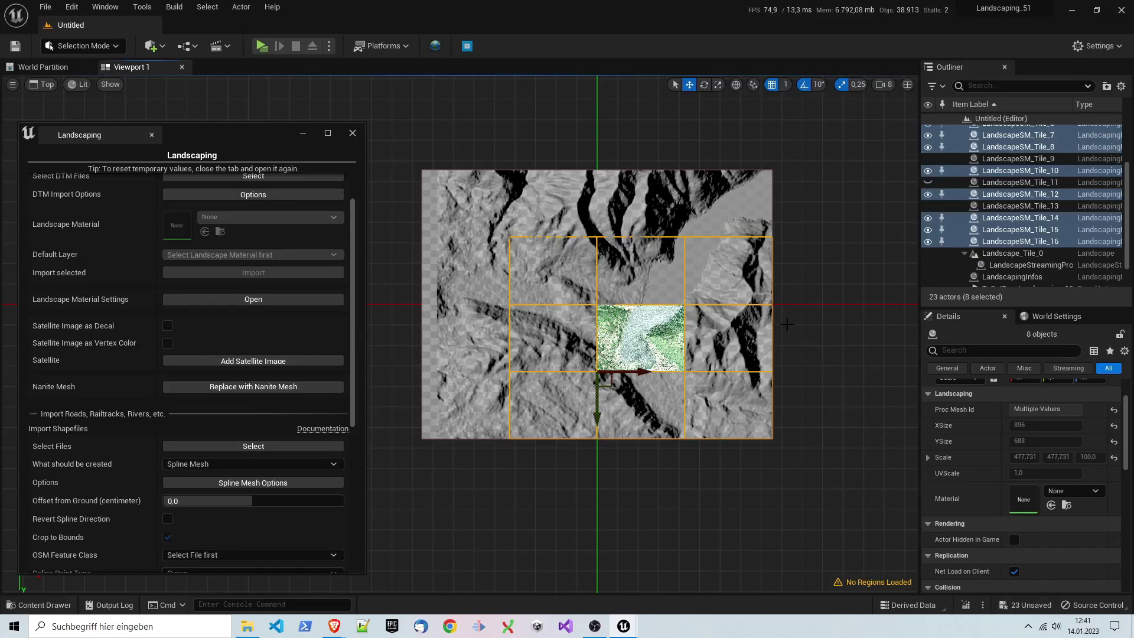
{"action": "scroll", "coordinate": [1037, 210], "scroll_direction": "up", "scroll_amount": 3}
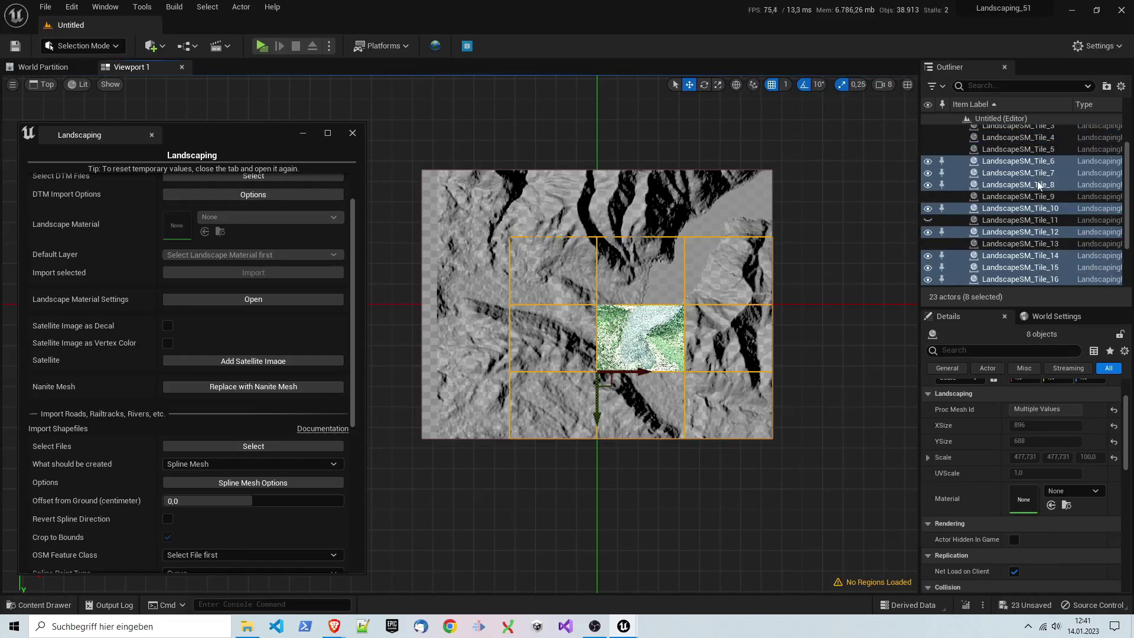
{"action": "scroll", "coordinate": [1038, 186], "scroll_direction": "down", "scroll_amount": 3}
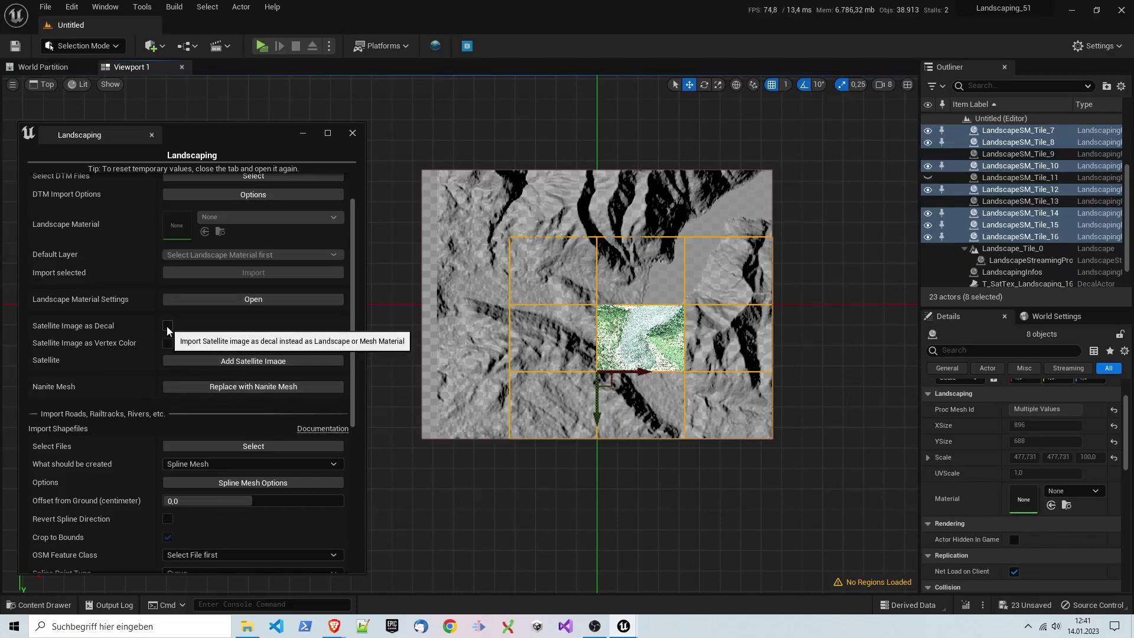
- Add Mapbox satellite imagery to the eight selected tiles, giving them the M_T_SatTex material
{"action": "left_click", "coordinate": [230, 365]}
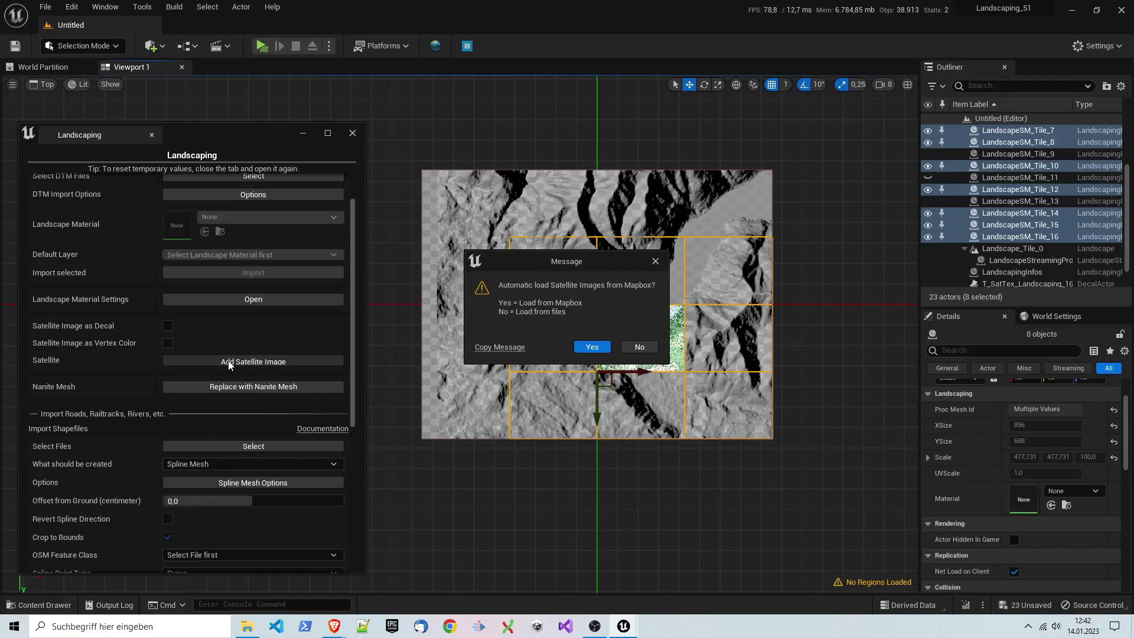
{"action": "left_click", "coordinate": [592, 347]}
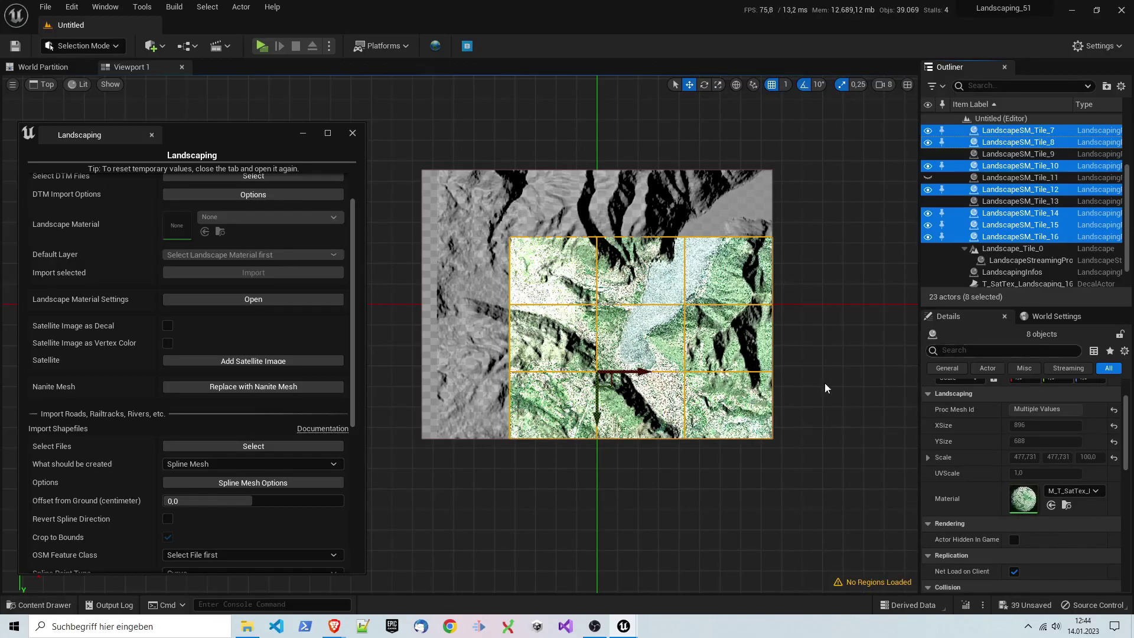
- Minimize the Landscaping window and switch the viewport from Top to Perspective
{"action": "scroll", "coordinate": [708, 384], "scroll_direction": "up", "scroll_amount": 2}
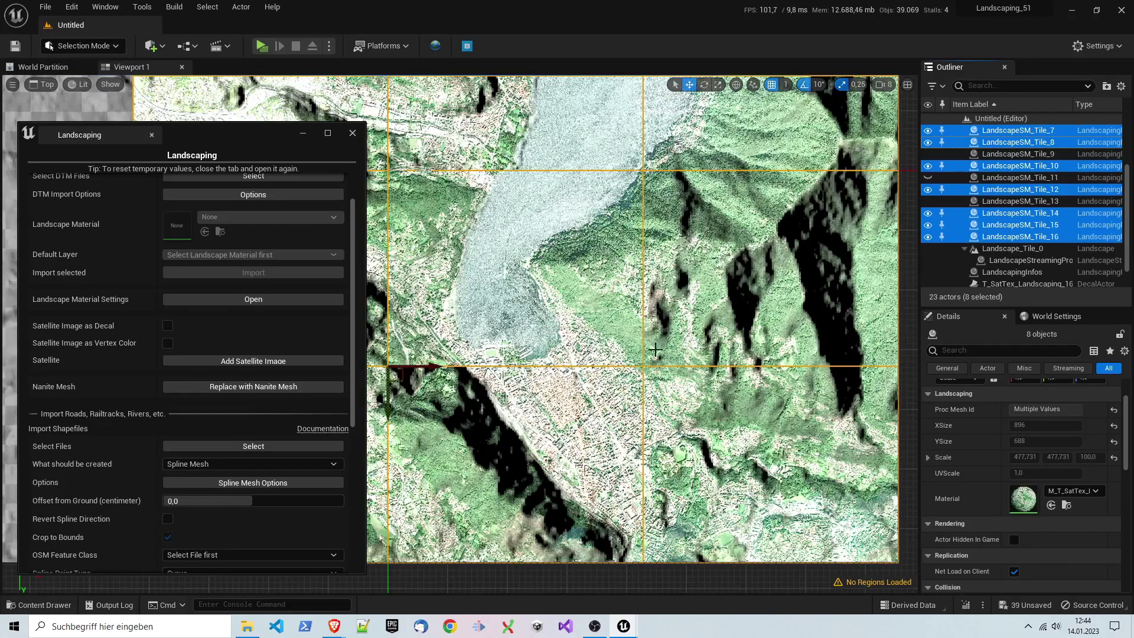
{"action": "scroll", "coordinate": [694, 326], "scroll_direction": "down", "scroll_amount": 1}
{"action": "scroll", "coordinate": [749, 347], "scroll_direction": "down", "scroll_amount": 1}
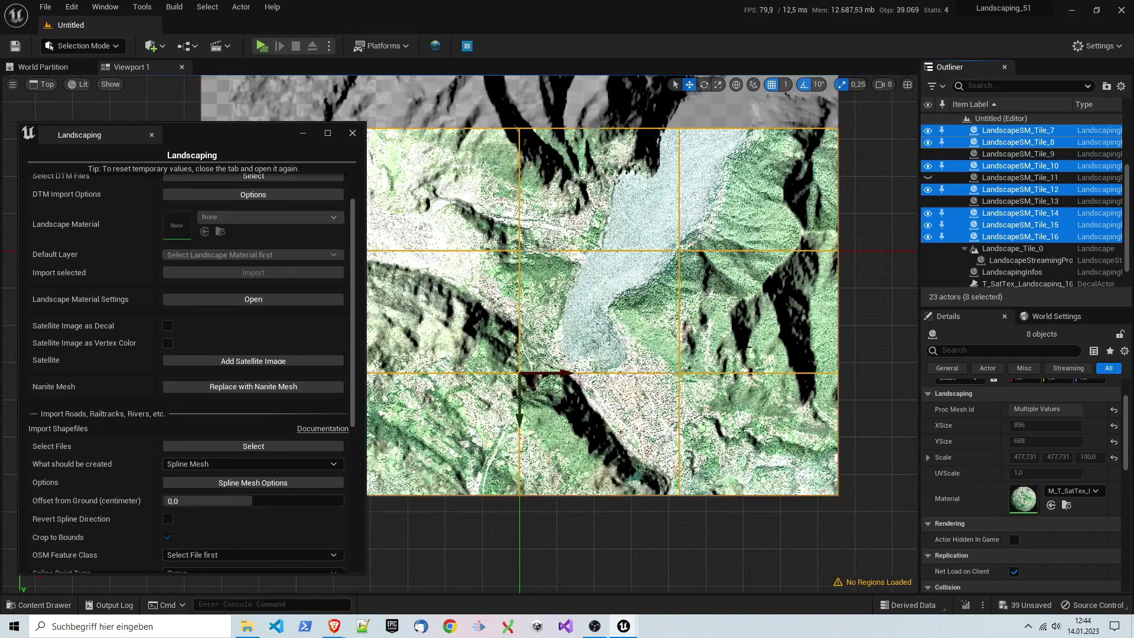
{"action": "left_click", "coordinate": [302, 136]}
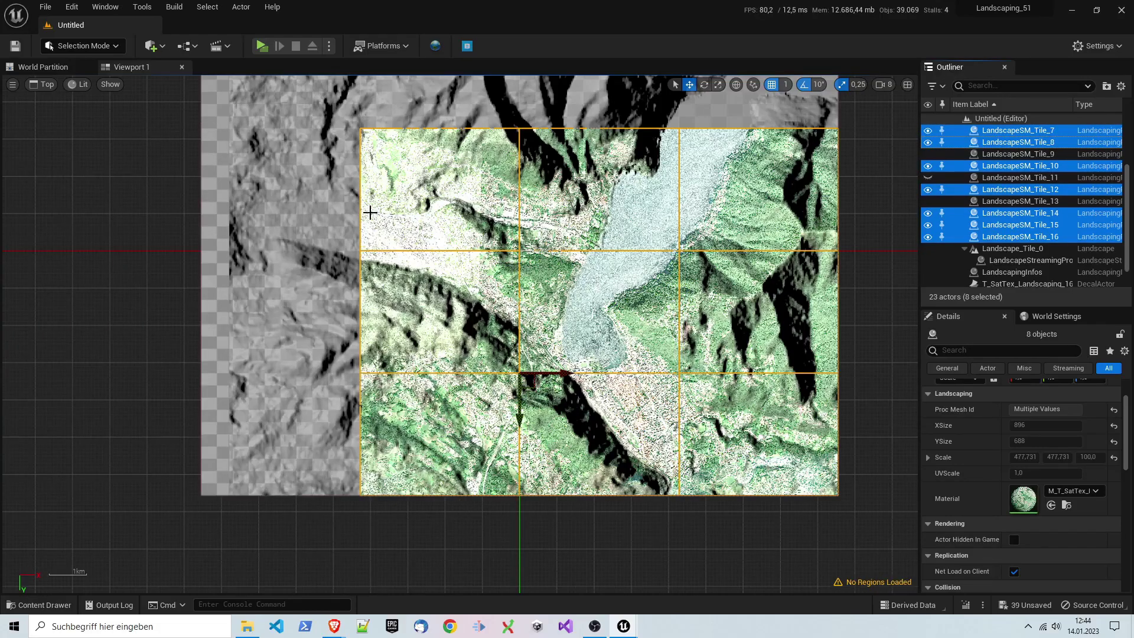
{"action": "left_click", "coordinate": [44, 84]}
{"action": "left_click", "coordinate": [64, 104]}
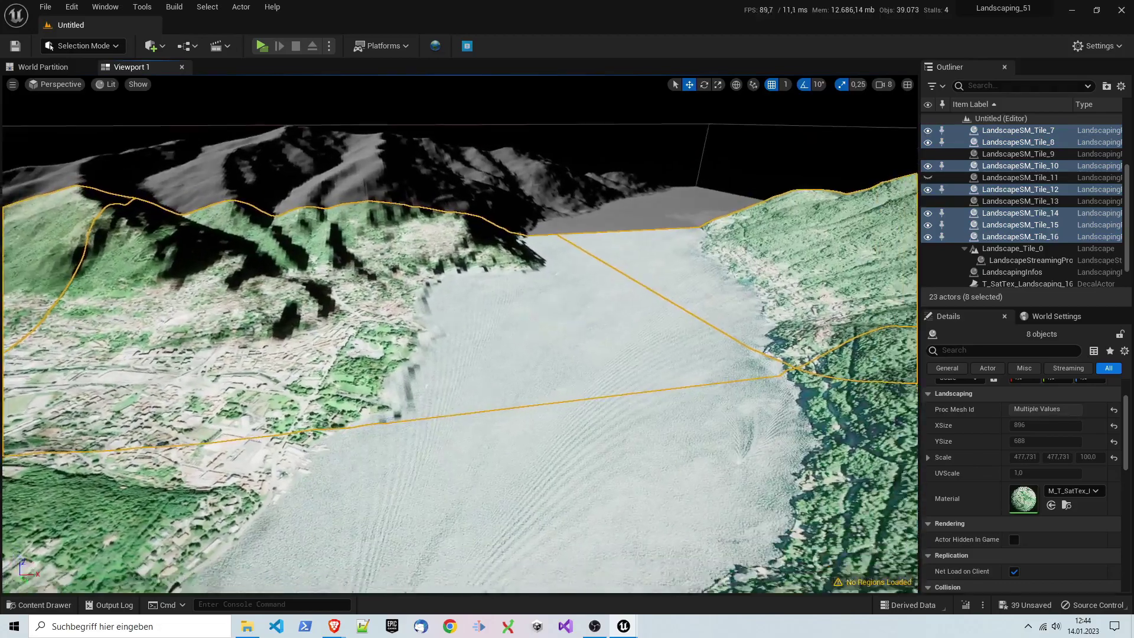
- Fly the camera over the forested mountain slopes and look down across the lake
{"action": "right_click_drag", "start_coordinate": [461, 331], "coordinate": [555, 331]}
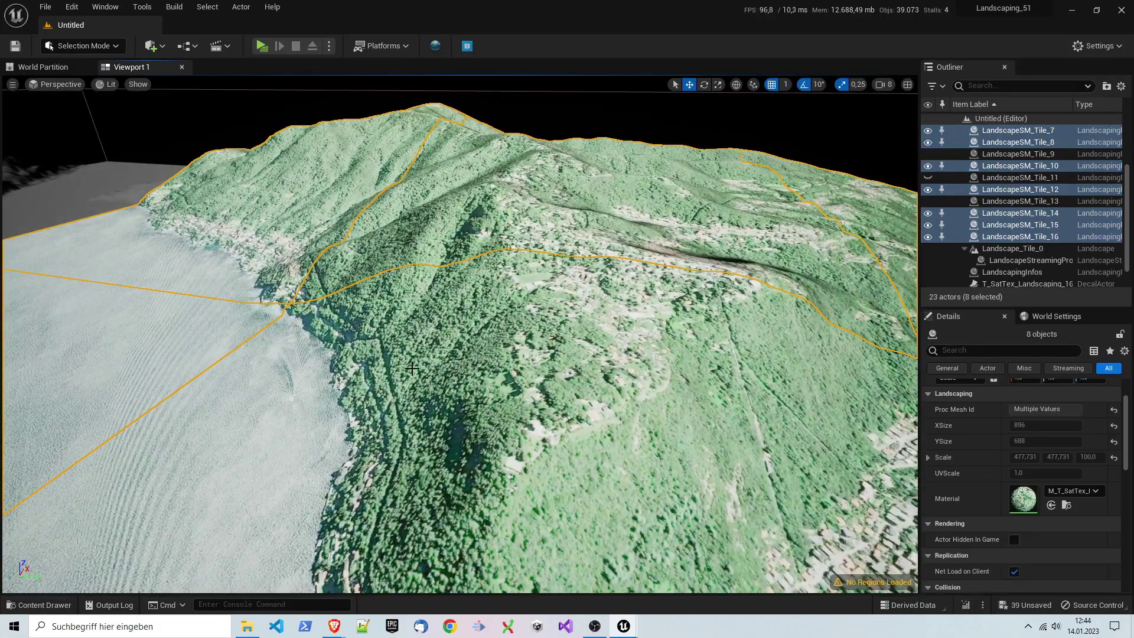
{"action": "left_click", "coordinate": [1004, 258]}
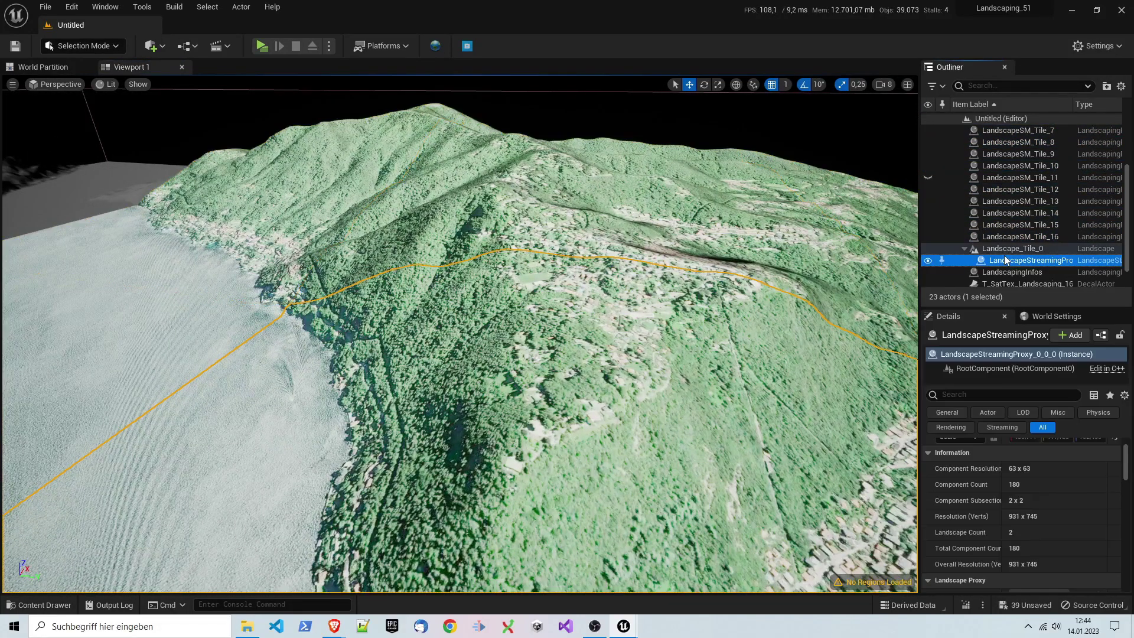
{"action": "right_click_drag", "start_coordinate": [532, 331], "coordinate": [461, 330]}
{"action": "right_click_drag", "start_coordinate": [668, 341], "coordinate": [732, 425]}
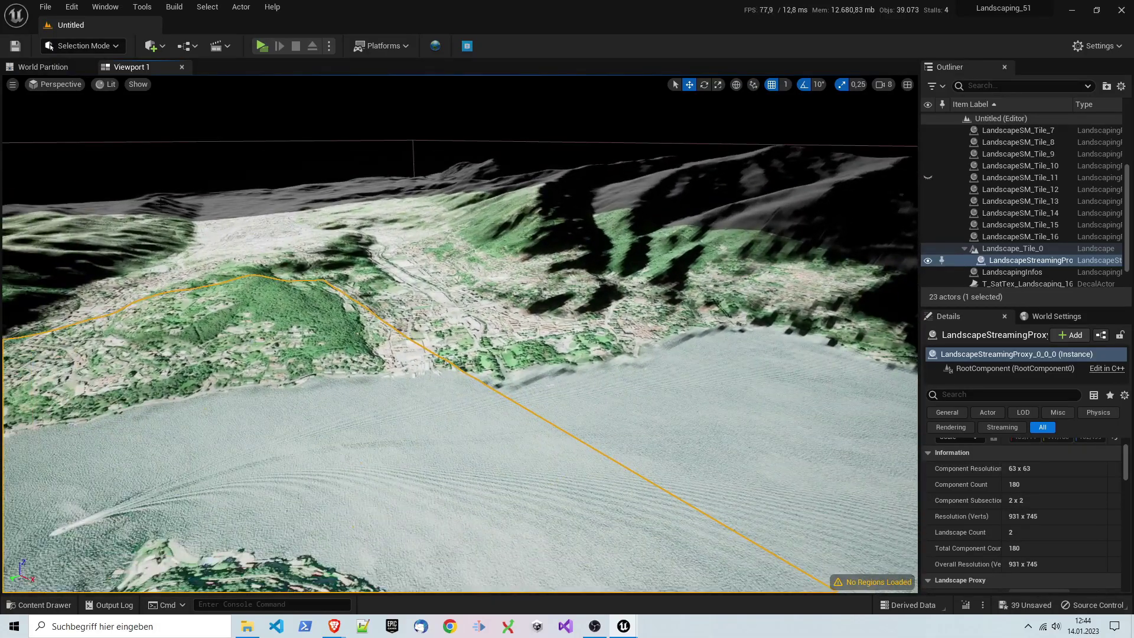
{"action": "mouse_move", "coordinate": [388, 394]}
{"action": "right_mouse_down"}
{"action": "mouse_move", "coordinate": [397, 467]}
{"action": "mouse_move", "coordinate": [343, 468]}
{"action": "mouse_move", "coordinate": [401, 469]}
{"action": "mouse_move", "coordinate": [379, 380]}
{"action": "right_mouse_up"}
{"action": "scroll", "coordinate": [369, 388], "scroll_direction": "up", "scroll_amount": 3}
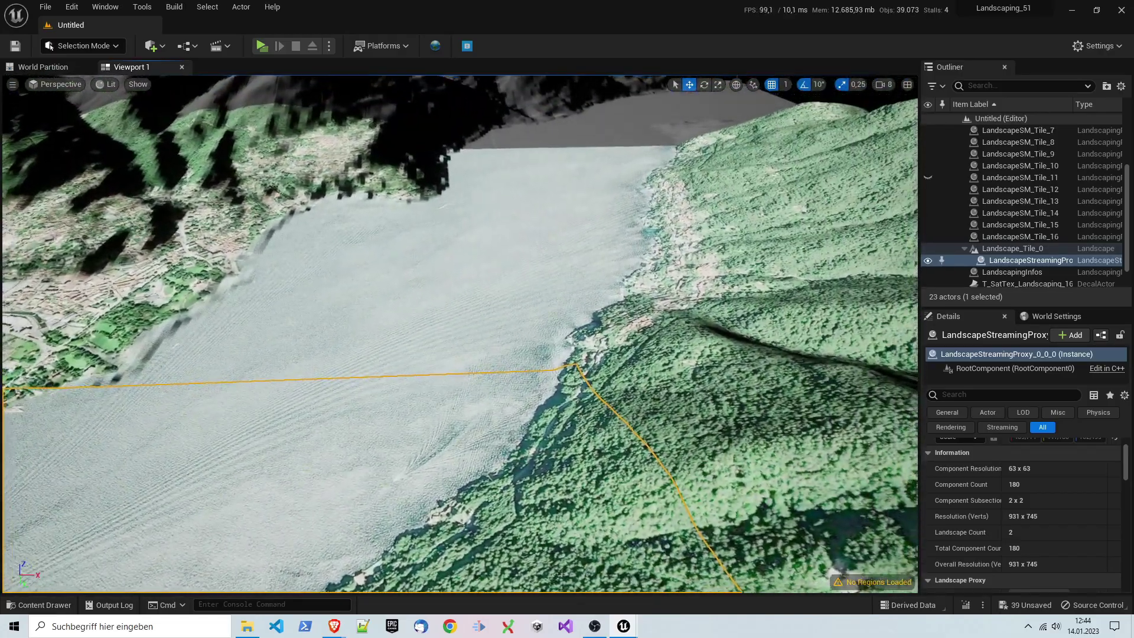
- Select grey tile LandscapeSM_Tile_13 and return the viewport to Top view
{"action": "left_click", "coordinate": [546, 142]}
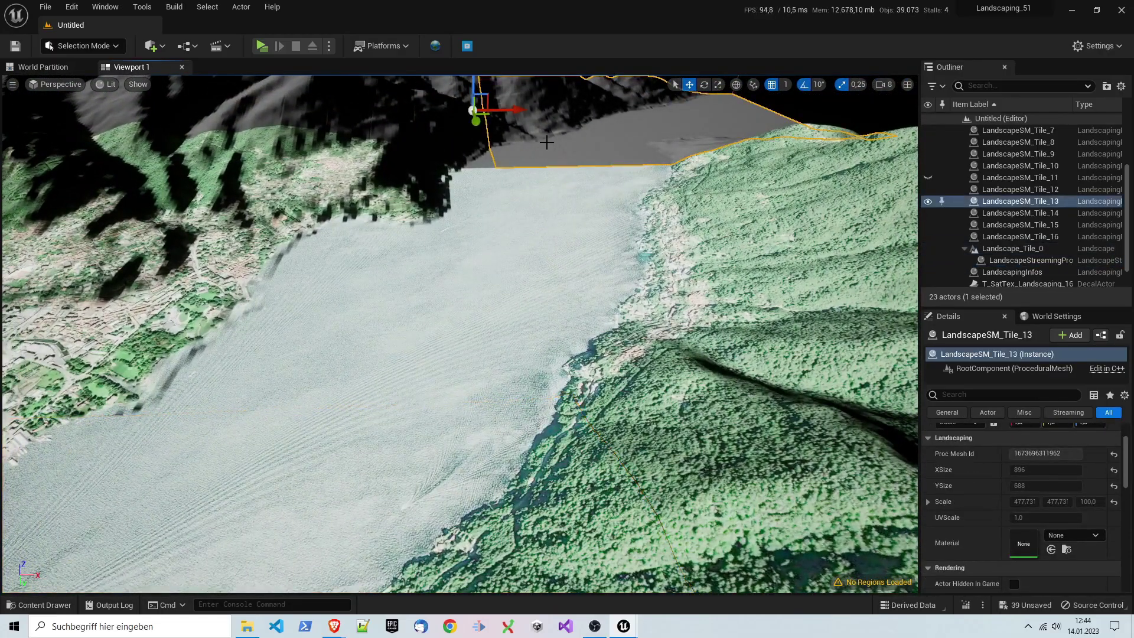
{"action": "left_click", "coordinate": [55, 84]}
{"action": "left_click", "coordinate": [62, 128]}
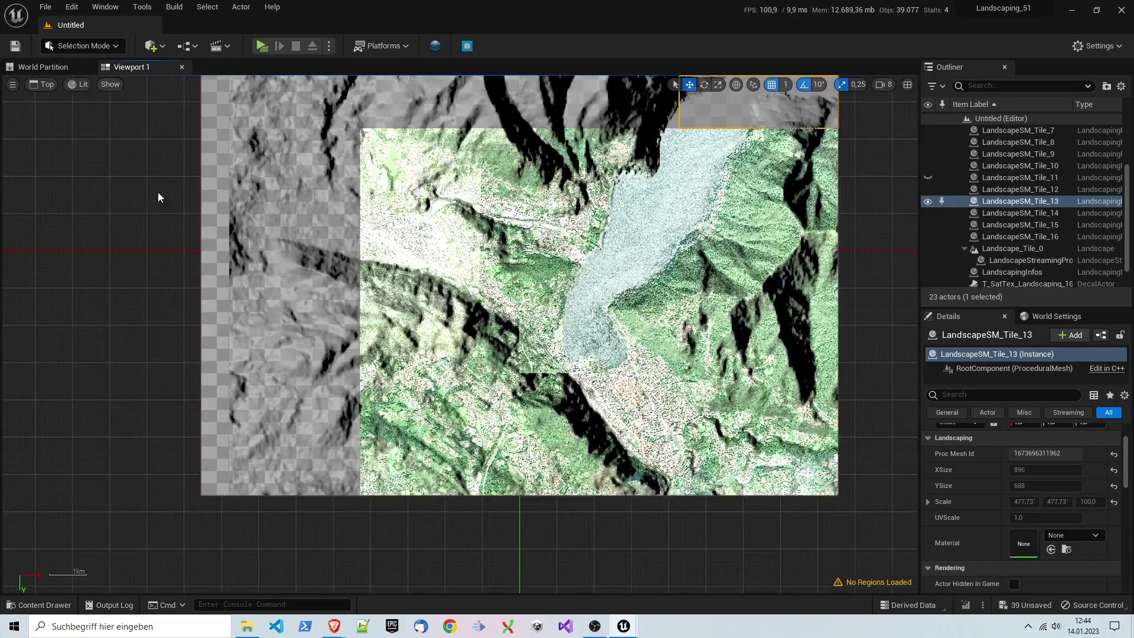
{"action": "scroll", "coordinate": [462, 405], "scroll_direction": "down", "scroll_amount": 2}
{"action": "scroll", "coordinate": [491, 204], "scroll_direction": "up", "scroll_amount": 2}
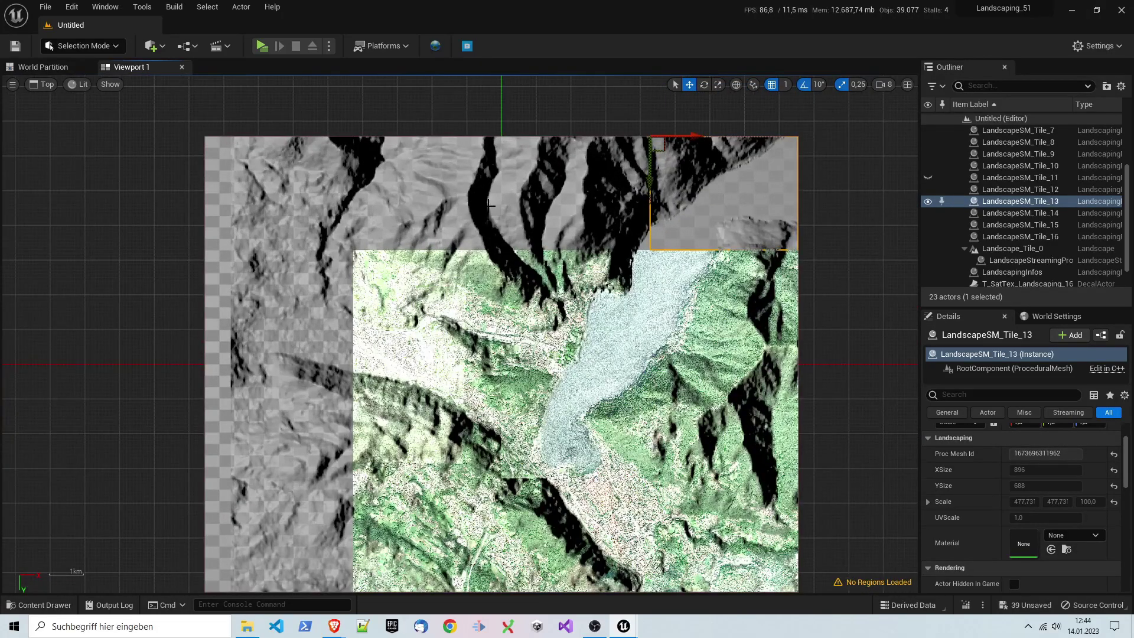
- Add the top-row tiles and LandscapeSM_Tile_2, 3 and 4 to the selection, then open Landscaping
{"action": "left_click", "coordinate": [518, 223], "text": "ctrl"}
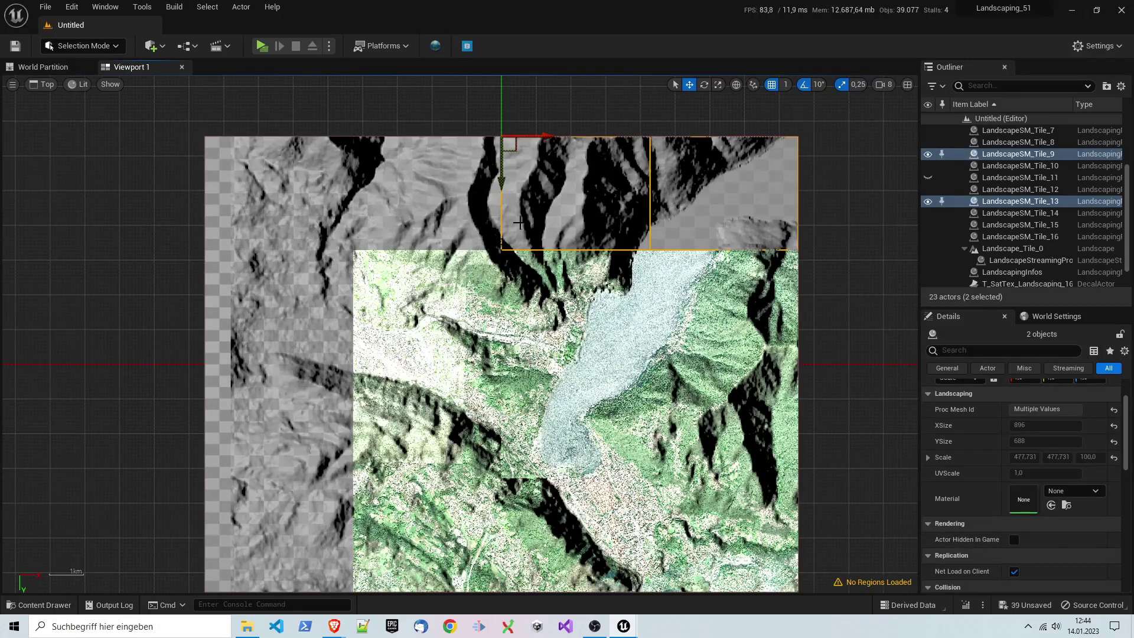
{"action": "left_click", "coordinate": [446, 222], "text": "ctrl"}
{"action": "left_click", "coordinate": [310, 226], "text": "ctrl"}
{"action": "left_click", "coordinate": [292, 287], "text": "ctrl"}
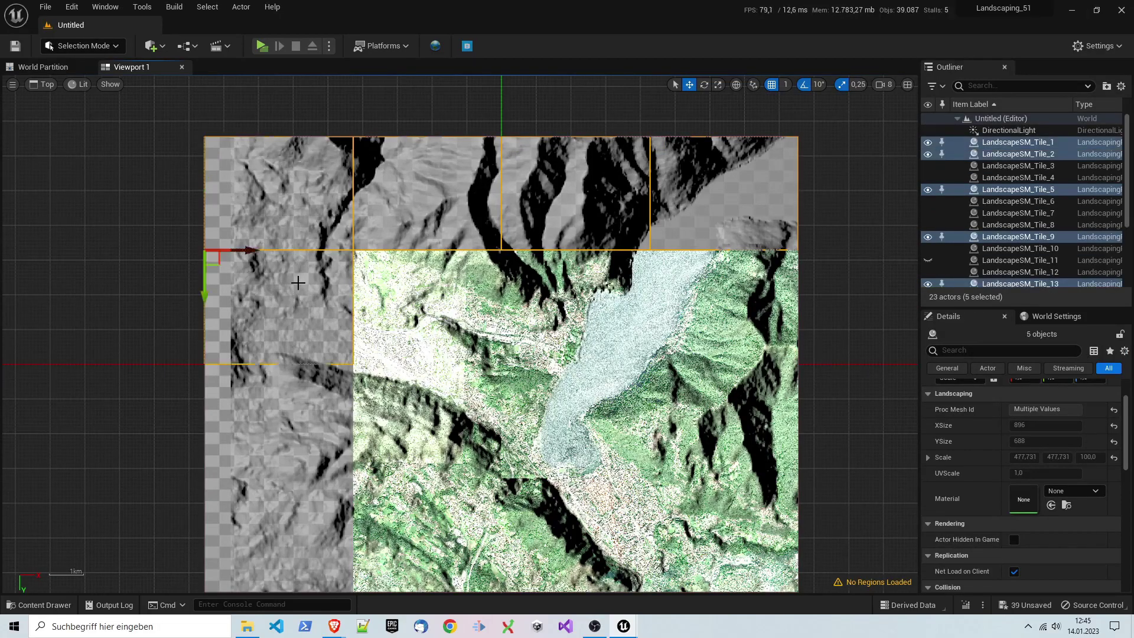
{"action": "left_click", "coordinate": [280, 394], "text": "ctrl"}
{"action": "left_click", "coordinate": [287, 502], "text": "ctrl"}
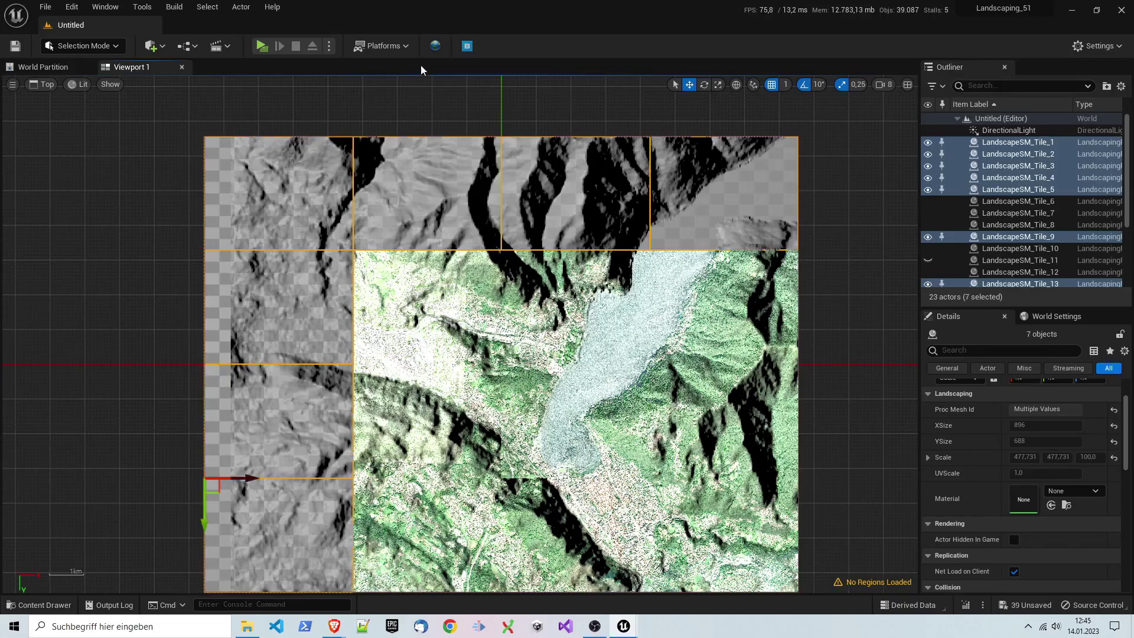
{"action": "left_click", "coordinate": [436, 45]}
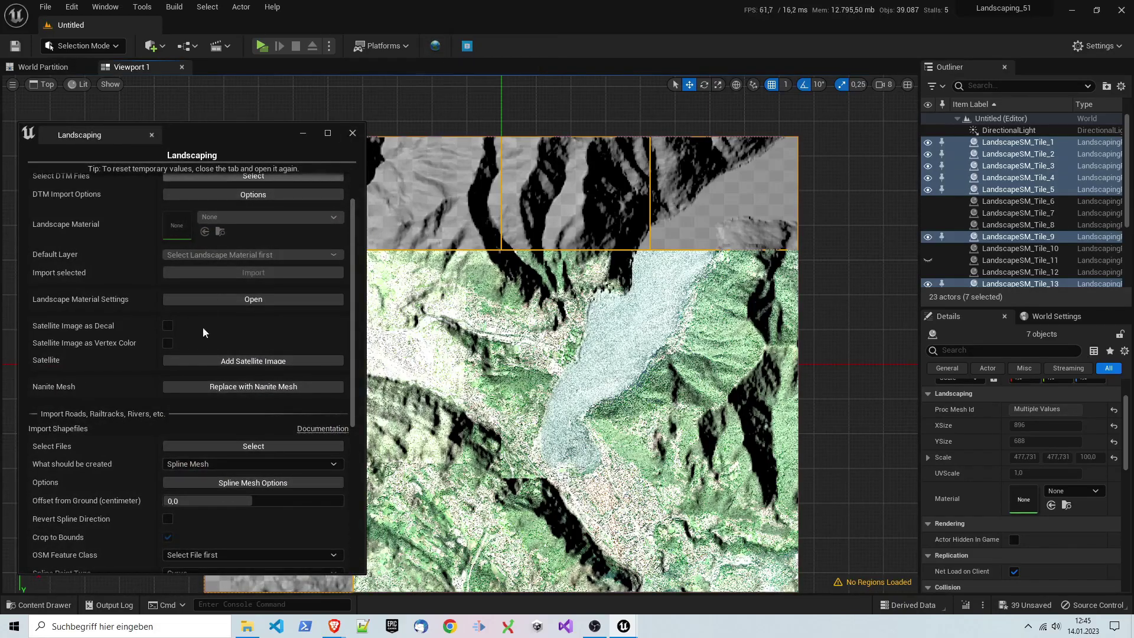
- Load Mapbox satellite imagery as vertex colour onto the seven border tiles, then minimize Landscaping
{"action": "left_click", "coordinate": [168, 343]}
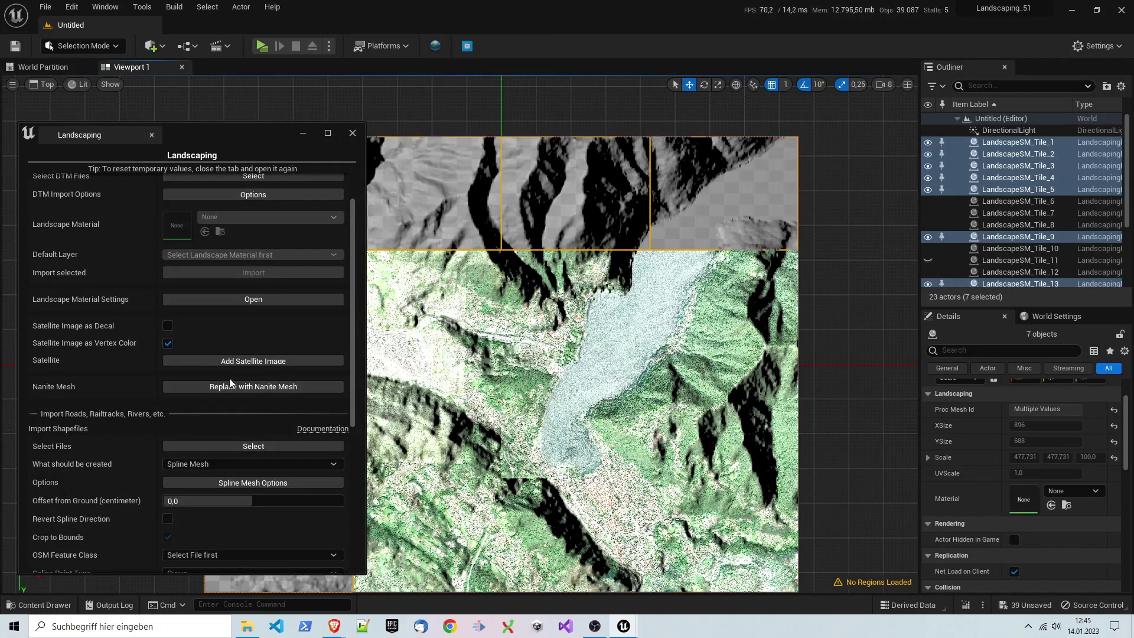
{"action": "left_click", "coordinate": [262, 366]}
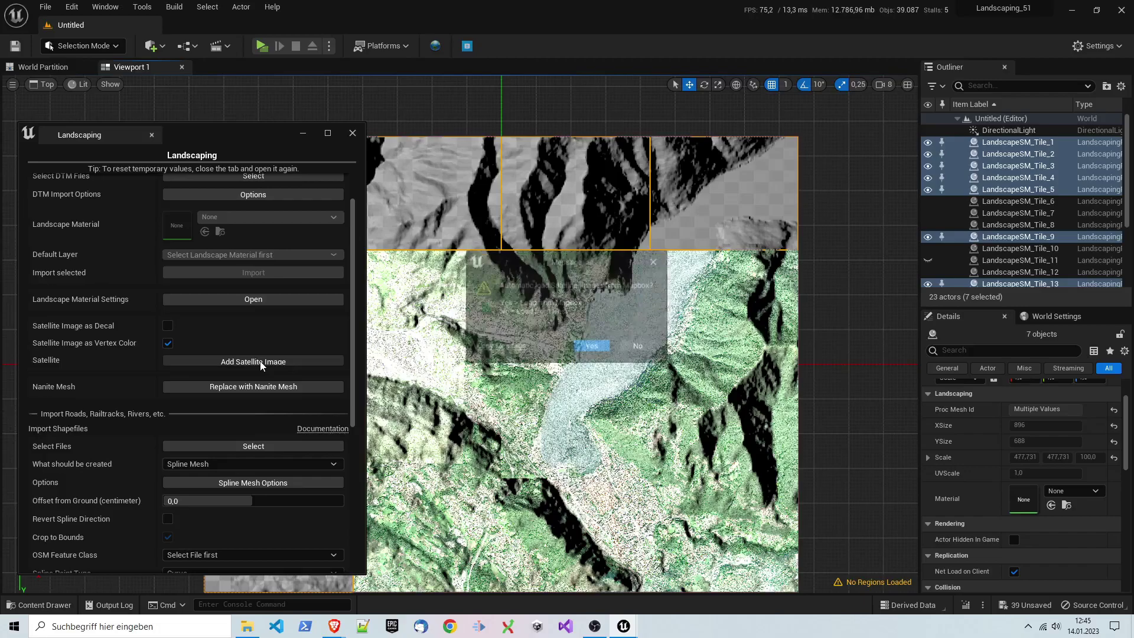
{"action": "left_click", "coordinate": [591, 347]}
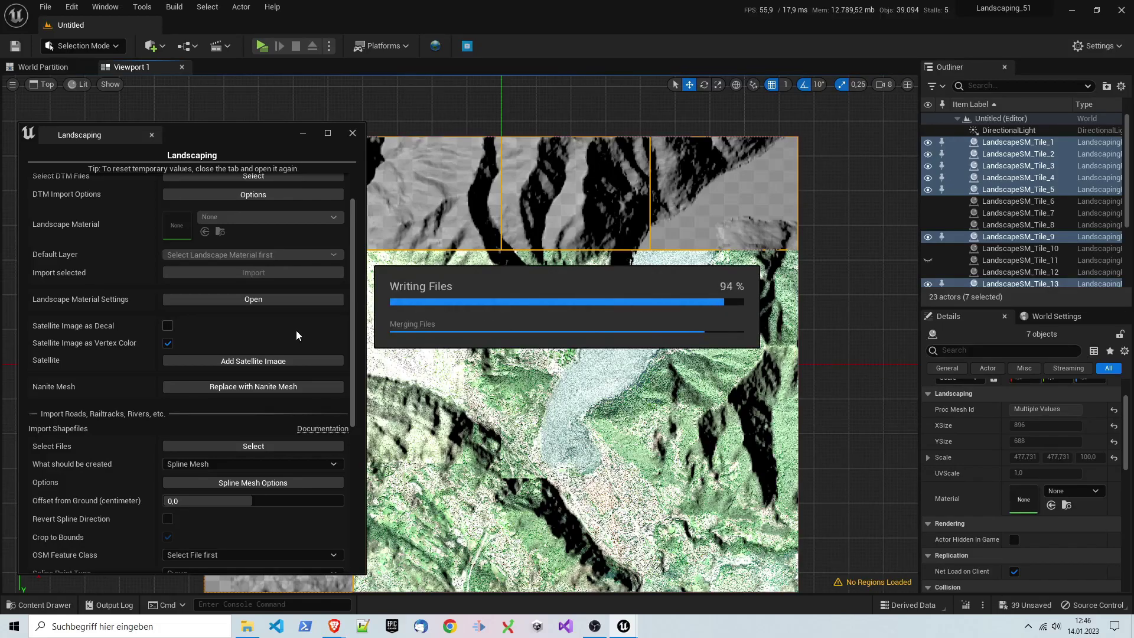
{"action": "left_click", "coordinate": [303, 136]}
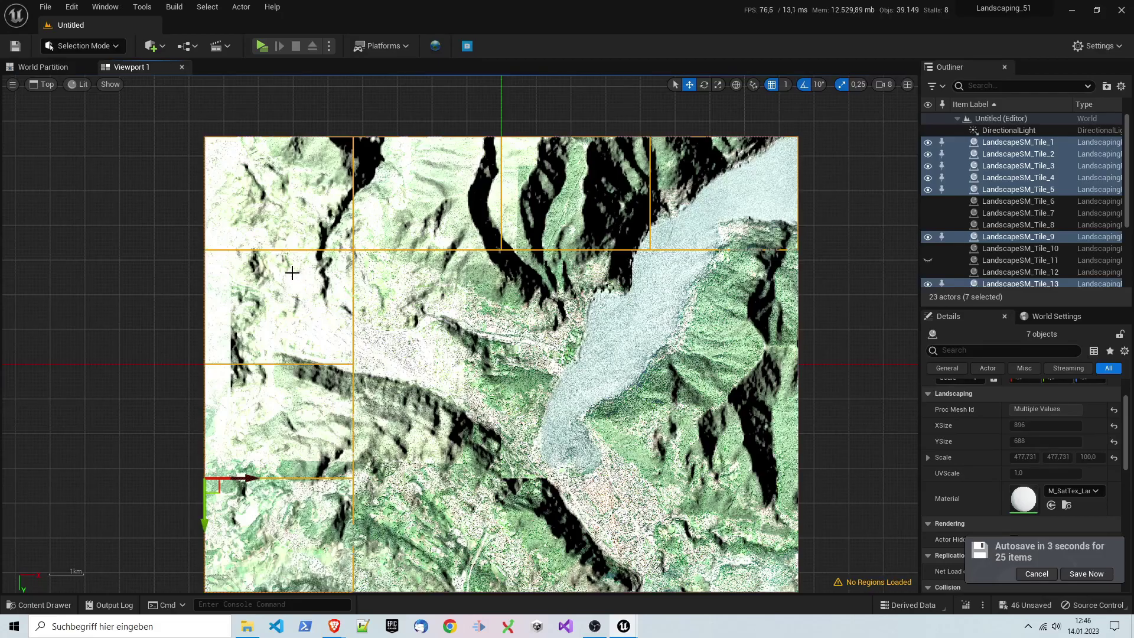
- Select LandscapeSM_Tile_14, switch to Perspective view and orbit to look across the ridge
{"action": "scroll", "coordinate": [292, 272], "scroll_direction": "down", "scroll_amount": 1}
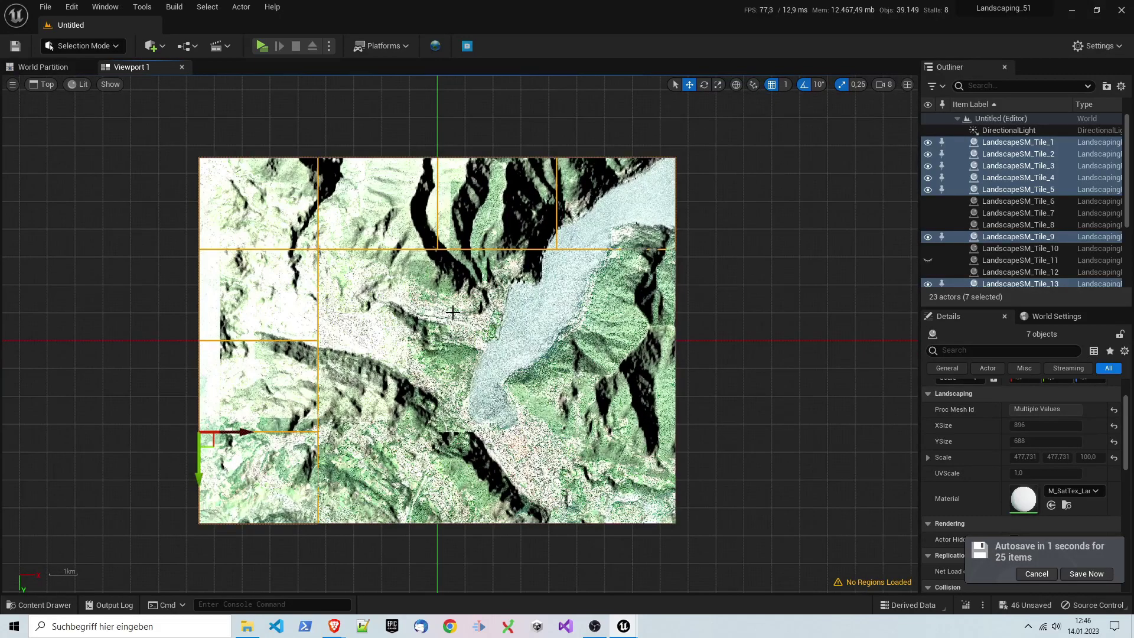
{"action": "scroll", "coordinate": [544, 270], "scroll_direction": "up", "scroll_amount": 10}
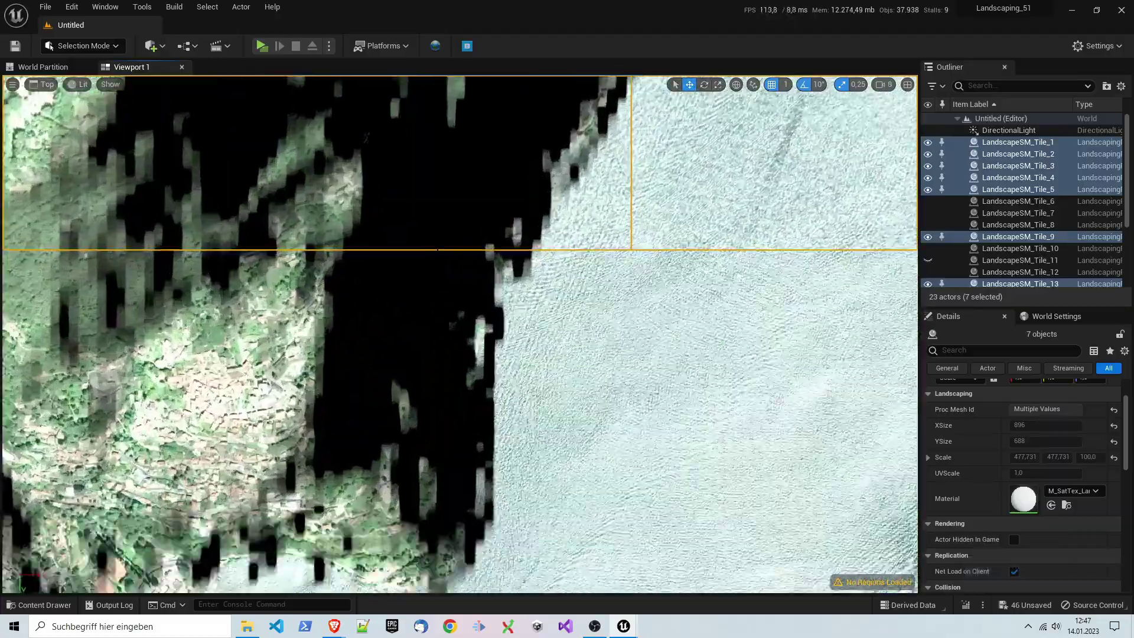
{"action": "scroll", "coordinate": [738, 265], "scroll_direction": "down", "scroll_amount": 3}
{"action": "scroll", "coordinate": [714, 269], "scroll_direction": "up", "scroll_amount": 4}
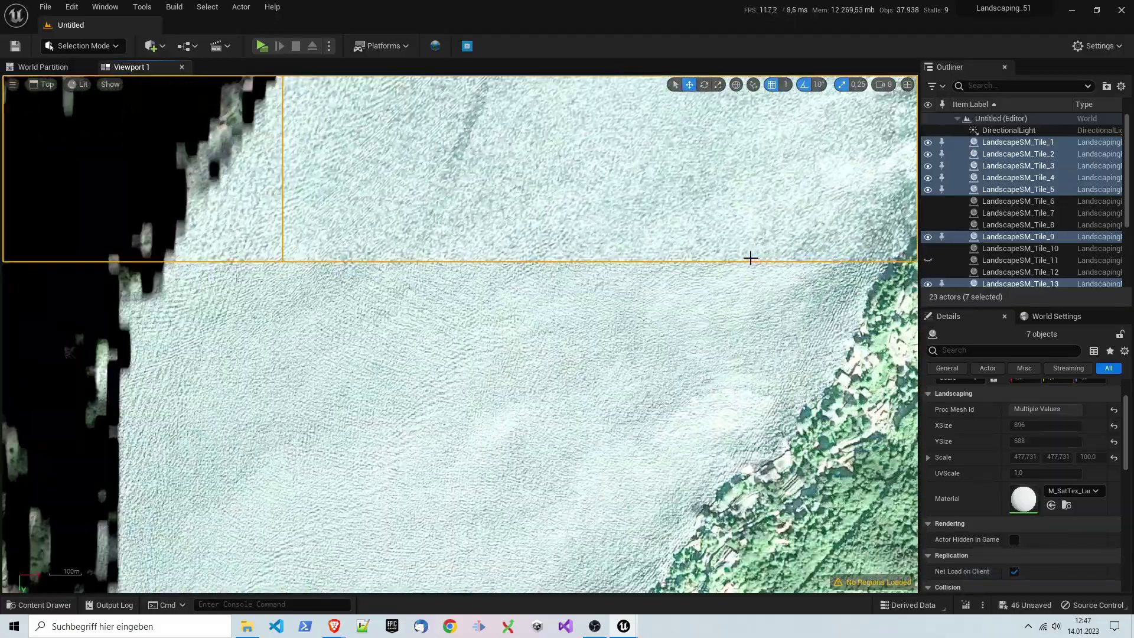
{"action": "scroll", "coordinate": [750, 258], "scroll_direction": "up", "scroll_amount": 2}
{"action": "scroll", "coordinate": [367, 274], "scroll_direction": "down", "scroll_amount": 3}
{"action": "scroll", "coordinate": [608, 320], "scroll_direction": "up", "scroll_amount": 3}
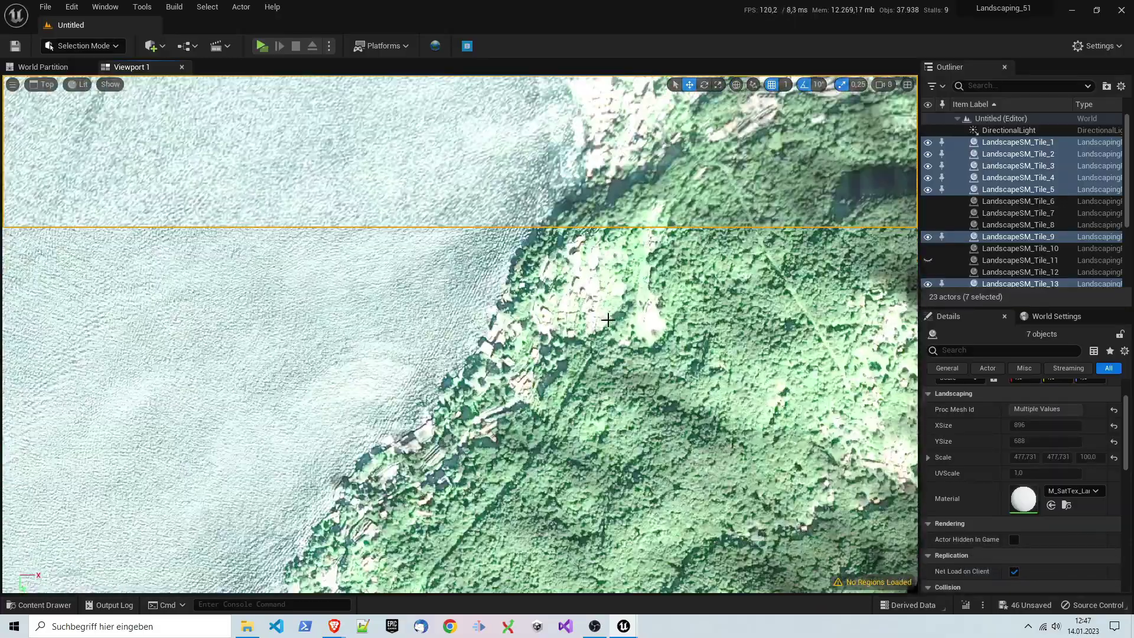
{"action": "left_click", "coordinate": [614, 280]}
{"action": "left_click", "coordinate": [37, 86]}
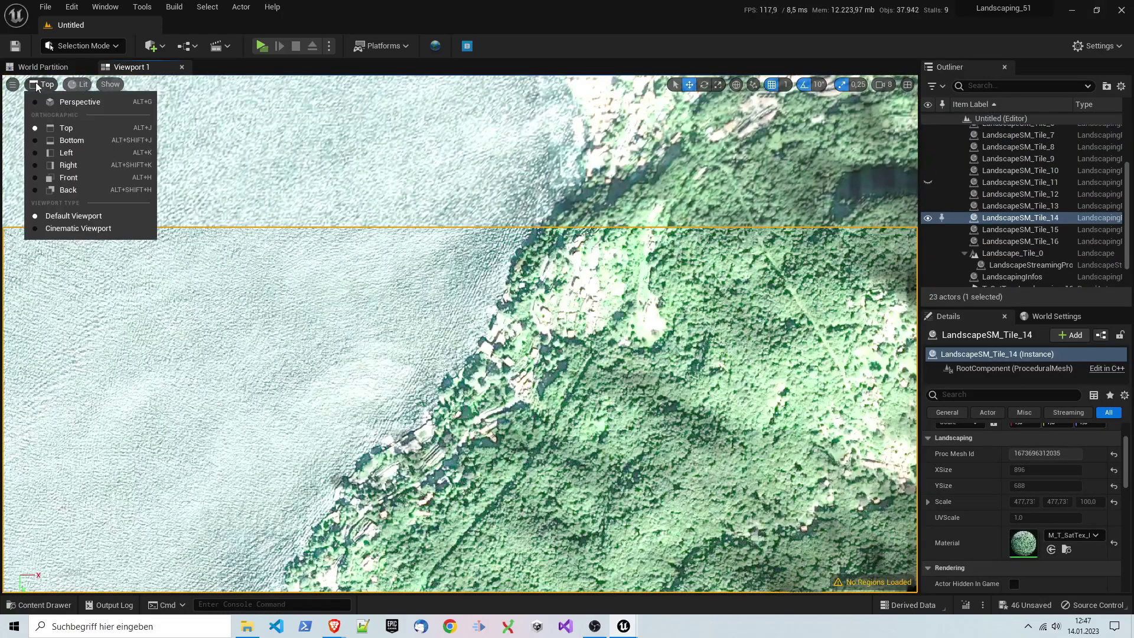
{"action": "left_click", "coordinate": [79, 101]}
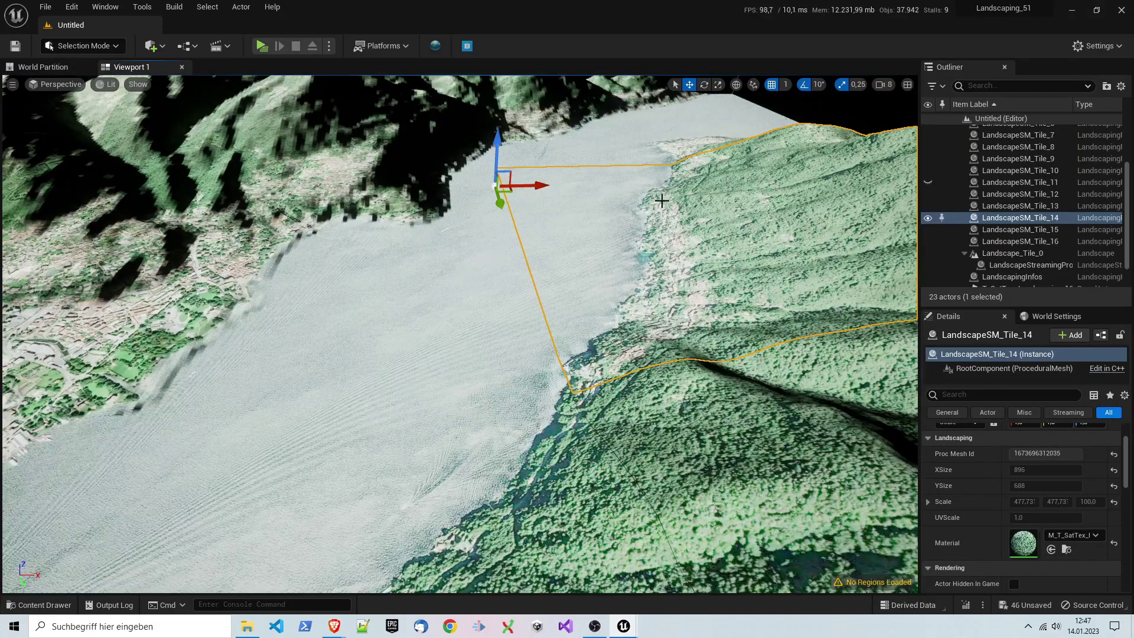
{"action": "right_click_drag", "start_coordinate": [665, 200], "coordinate": [625, 183]}
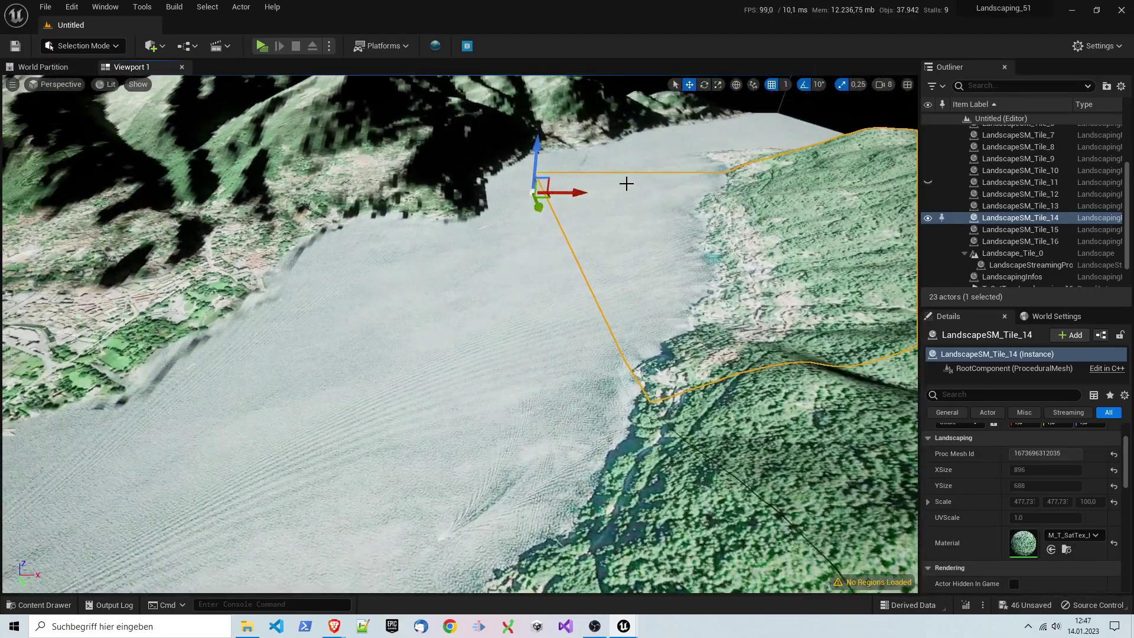
- Use Go Here on LandscapeSM_Tile_13 and inspect its edge and the hill
{"action": "right_click", "coordinate": [628, 170]}
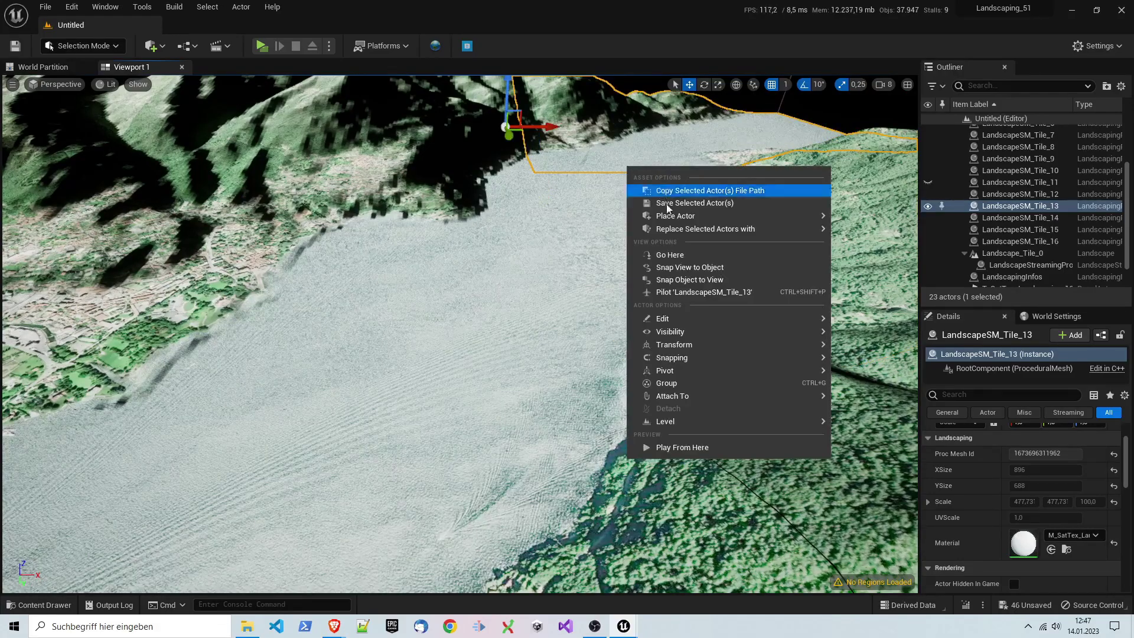
{"action": "left_click", "coordinate": [678, 255]}
{"action": "right_click_drag", "start_coordinate": [678, 255], "coordinate": [661, 236]}
{"action": "scroll", "coordinate": [630, 458], "scroll_direction": "up", "scroll_amount": 6}
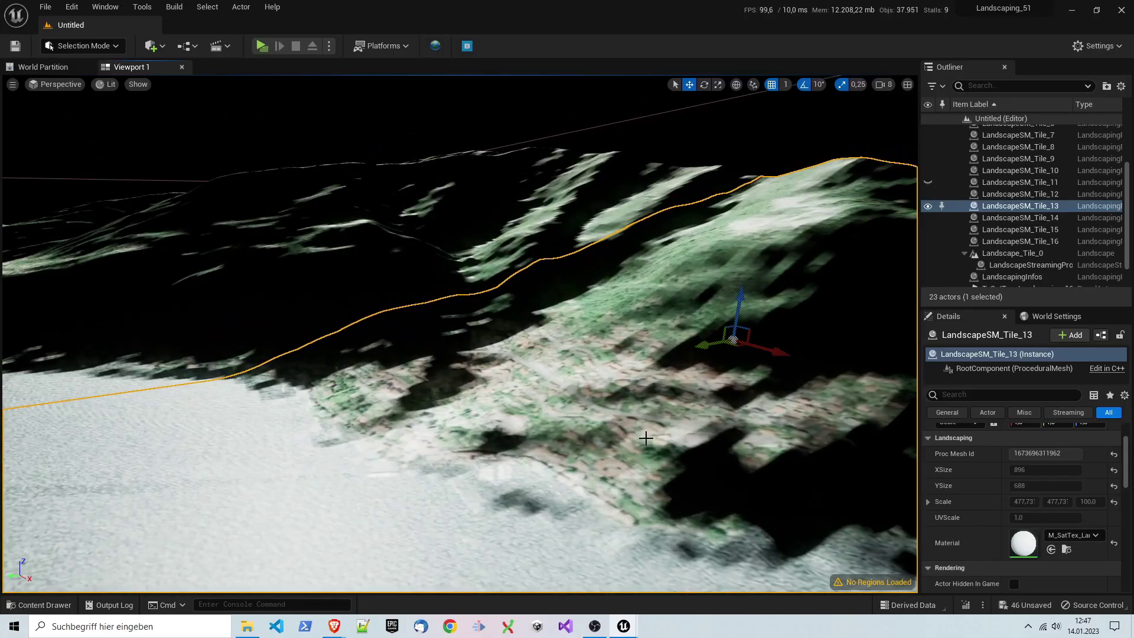
{"action": "right_click_drag", "start_coordinate": [645, 438], "coordinate": [640, 408]}
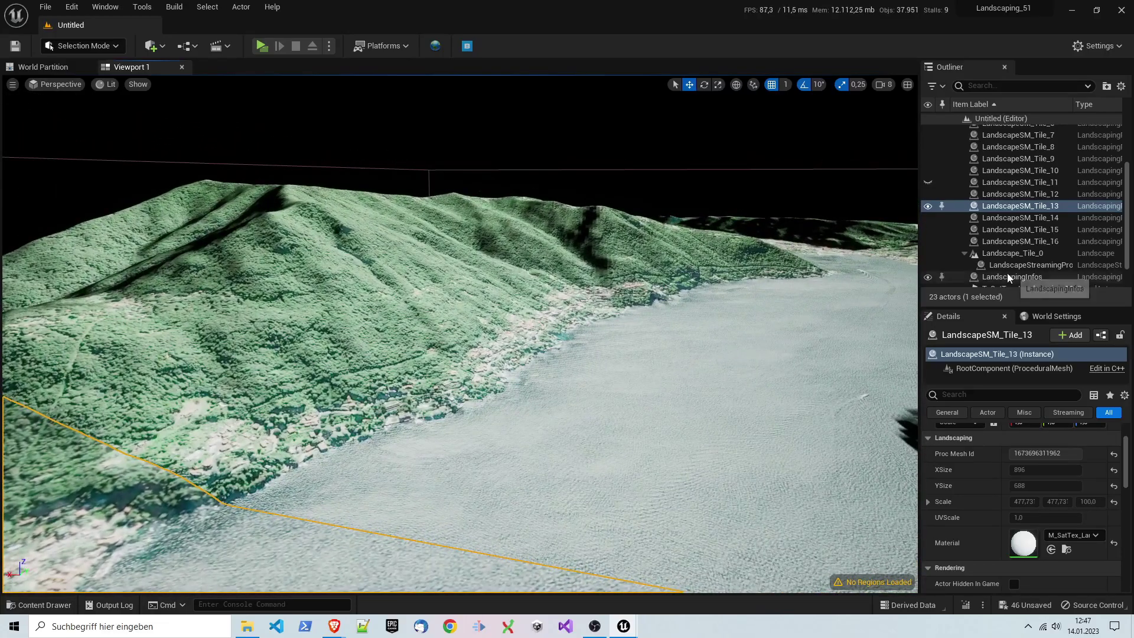
- Snap the view to the LandscapeStreamingProxy and take a low view across the lake
{"action": "double_click", "coordinate": [1011, 264]}
{"action": "right_click", "coordinate": [453, 384]}
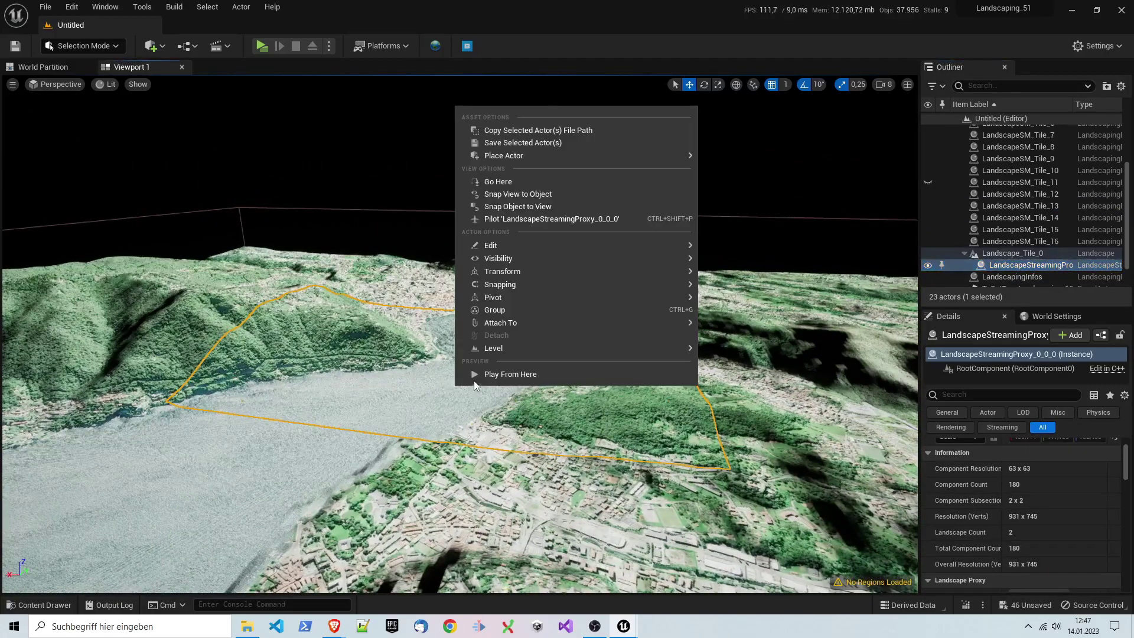
{"action": "left_click", "coordinate": [512, 195]}
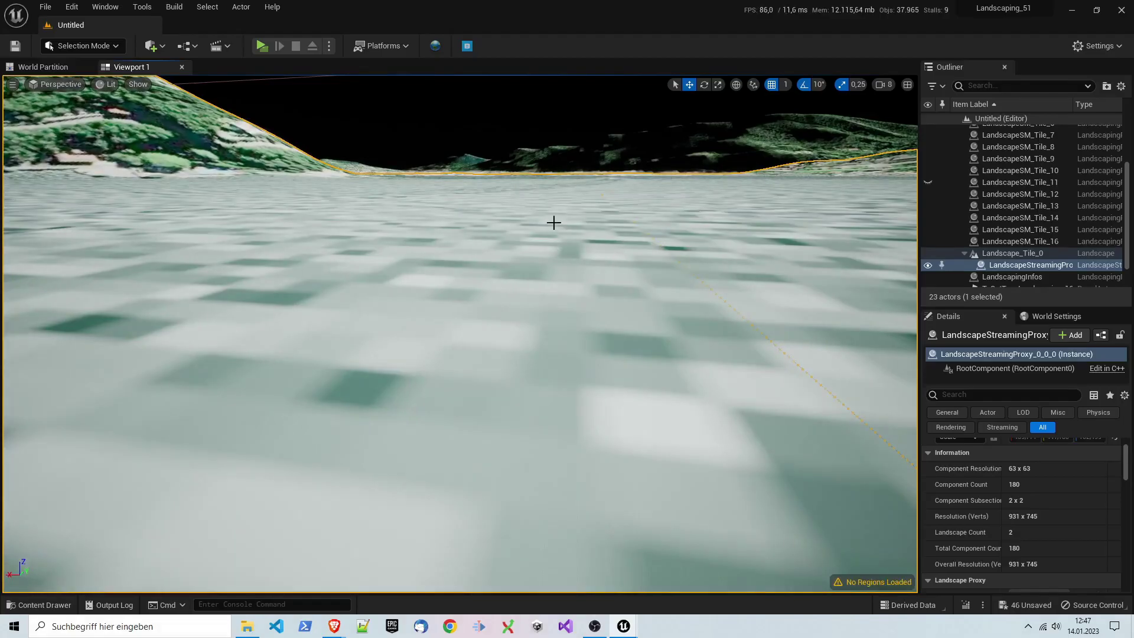
{"action": "scroll", "coordinate": [581, 235], "scroll_direction": "down", "scroll_amount": 5}
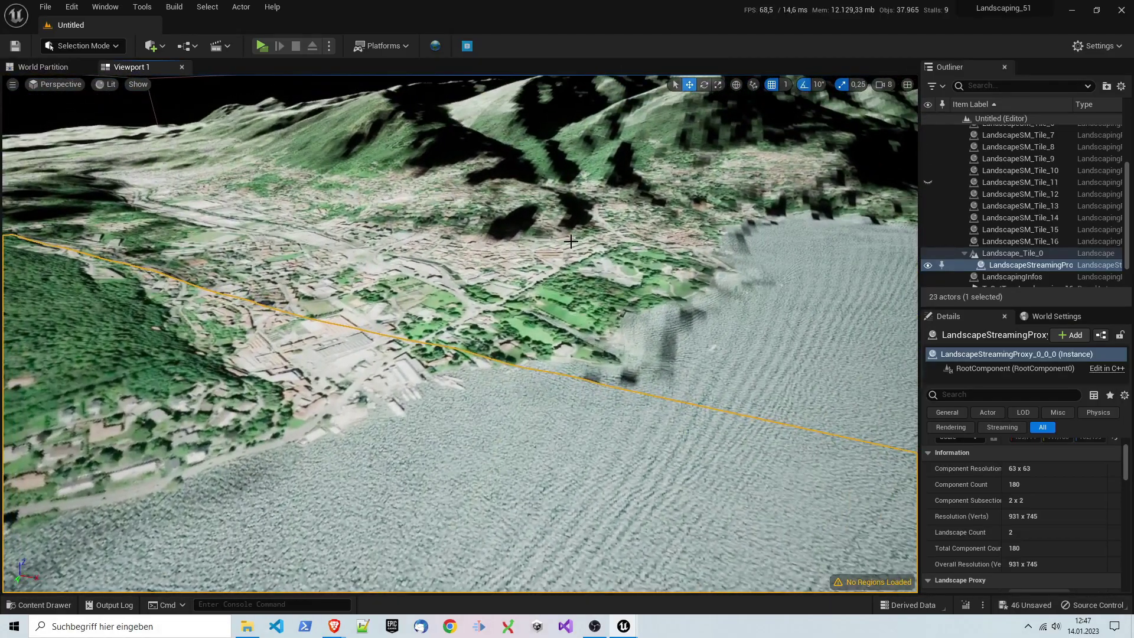
{"action": "right_click_drag", "start_coordinate": [581, 237], "coordinate": [545, 234]}
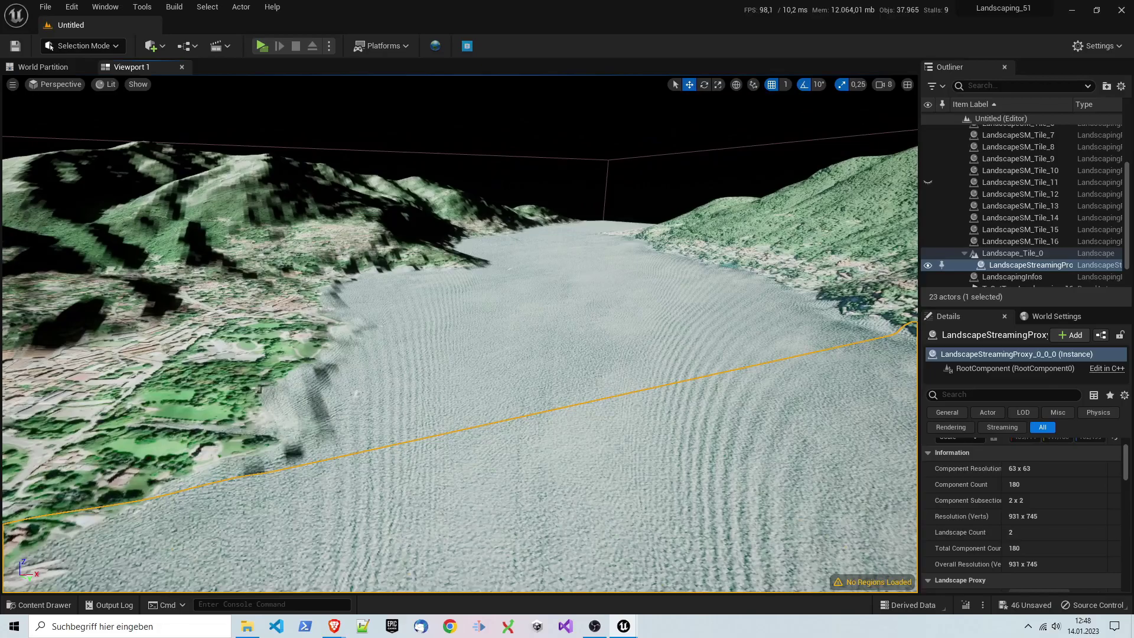
- Reopen the Landscaping window and move it up and to the right
{"action": "left_click", "coordinate": [435, 46]}
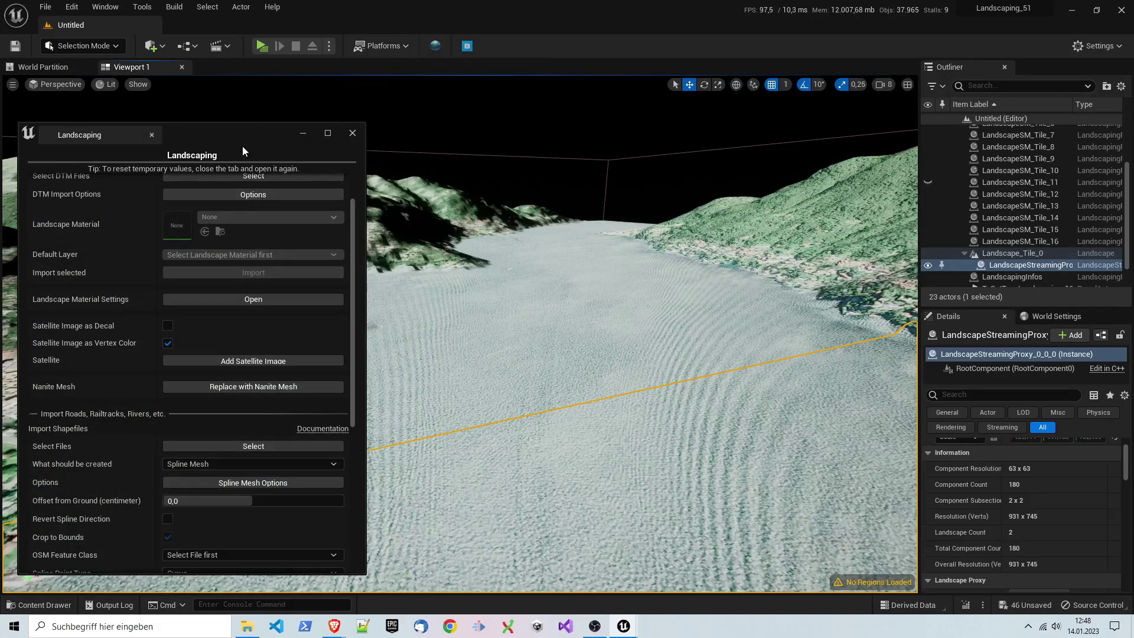
{"action": "left_click_drag", "start_coordinate": [249, 135], "coordinate": [296, 106]}
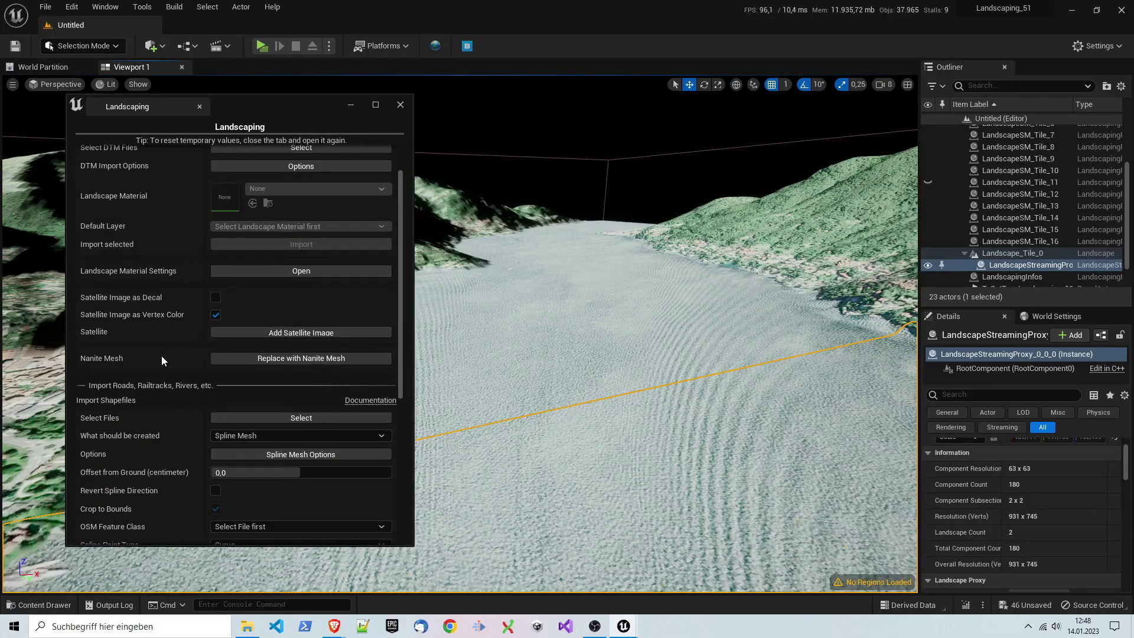
{"action": "scroll", "coordinate": [183, 357], "scroll_direction": "down", "scroll_amount": 3}
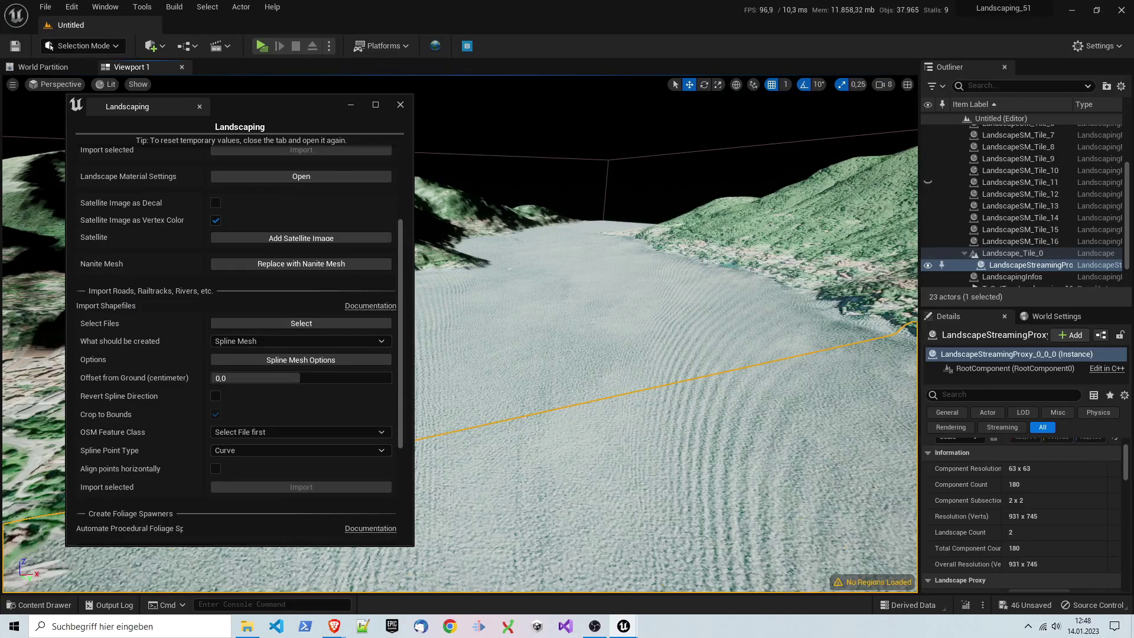
- Switch the viewport to Top view, frame the landscape and nudge the Landscaping window left
{"action": "left_click", "coordinate": [59, 84]}
{"action": "left_click", "coordinate": [61, 126]}
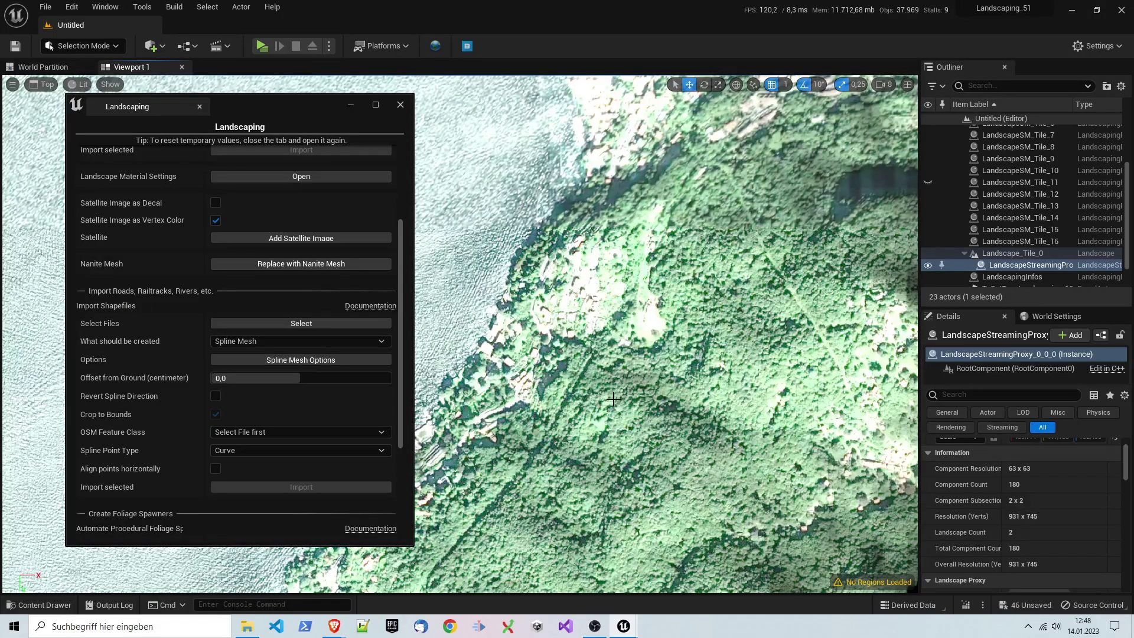
{"action": "scroll", "coordinate": [776, 379], "scroll_direction": "down", "scroll_amount": 10}
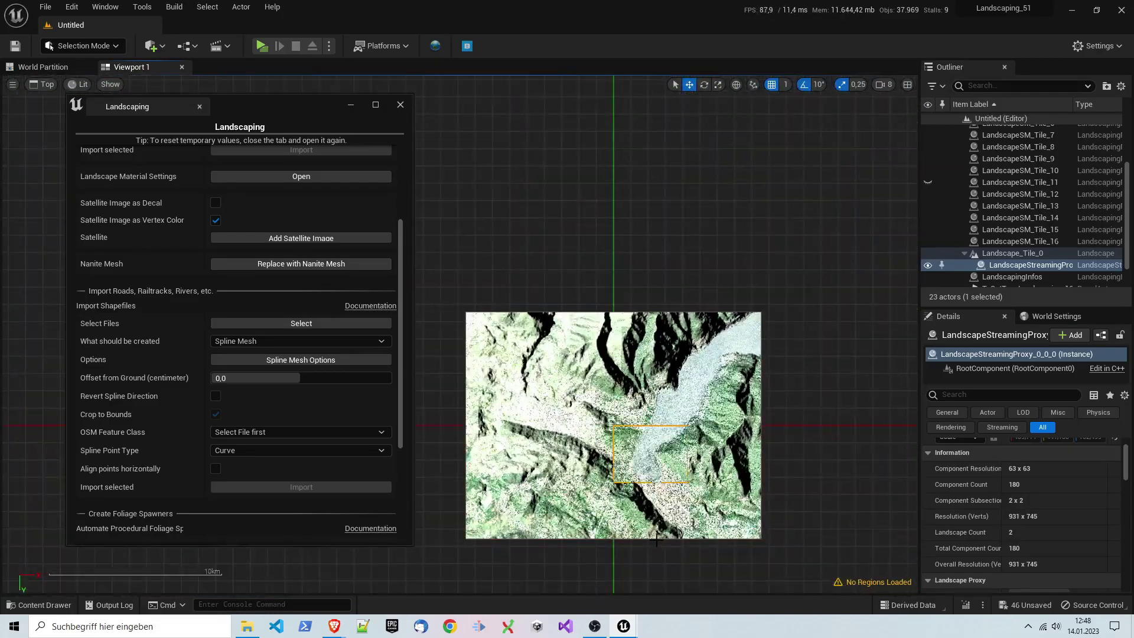
{"action": "scroll", "coordinate": [558, 450], "scroll_direction": "up", "scroll_amount": 2}
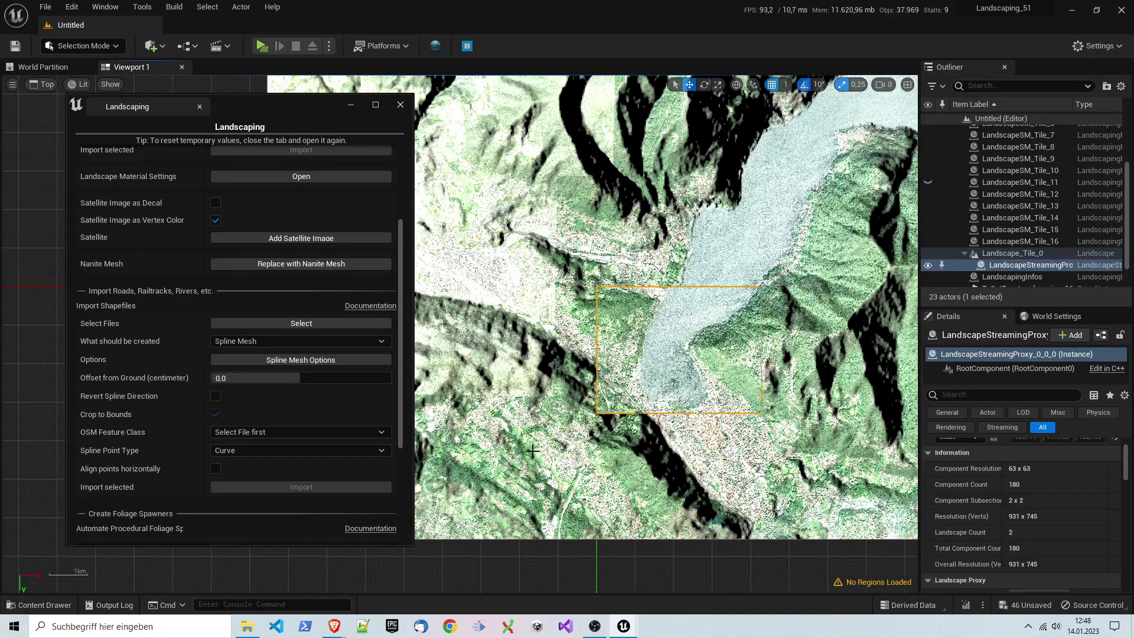
{"action": "left_click_drag", "start_coordinate": [242, 107], "coordinate": [233, 106]}
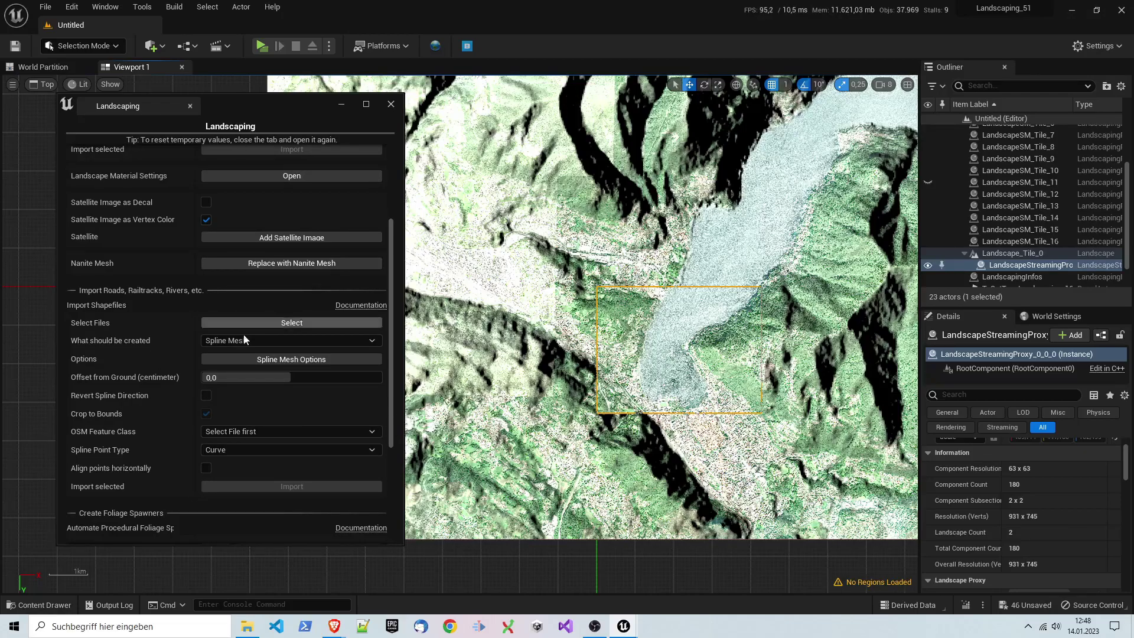